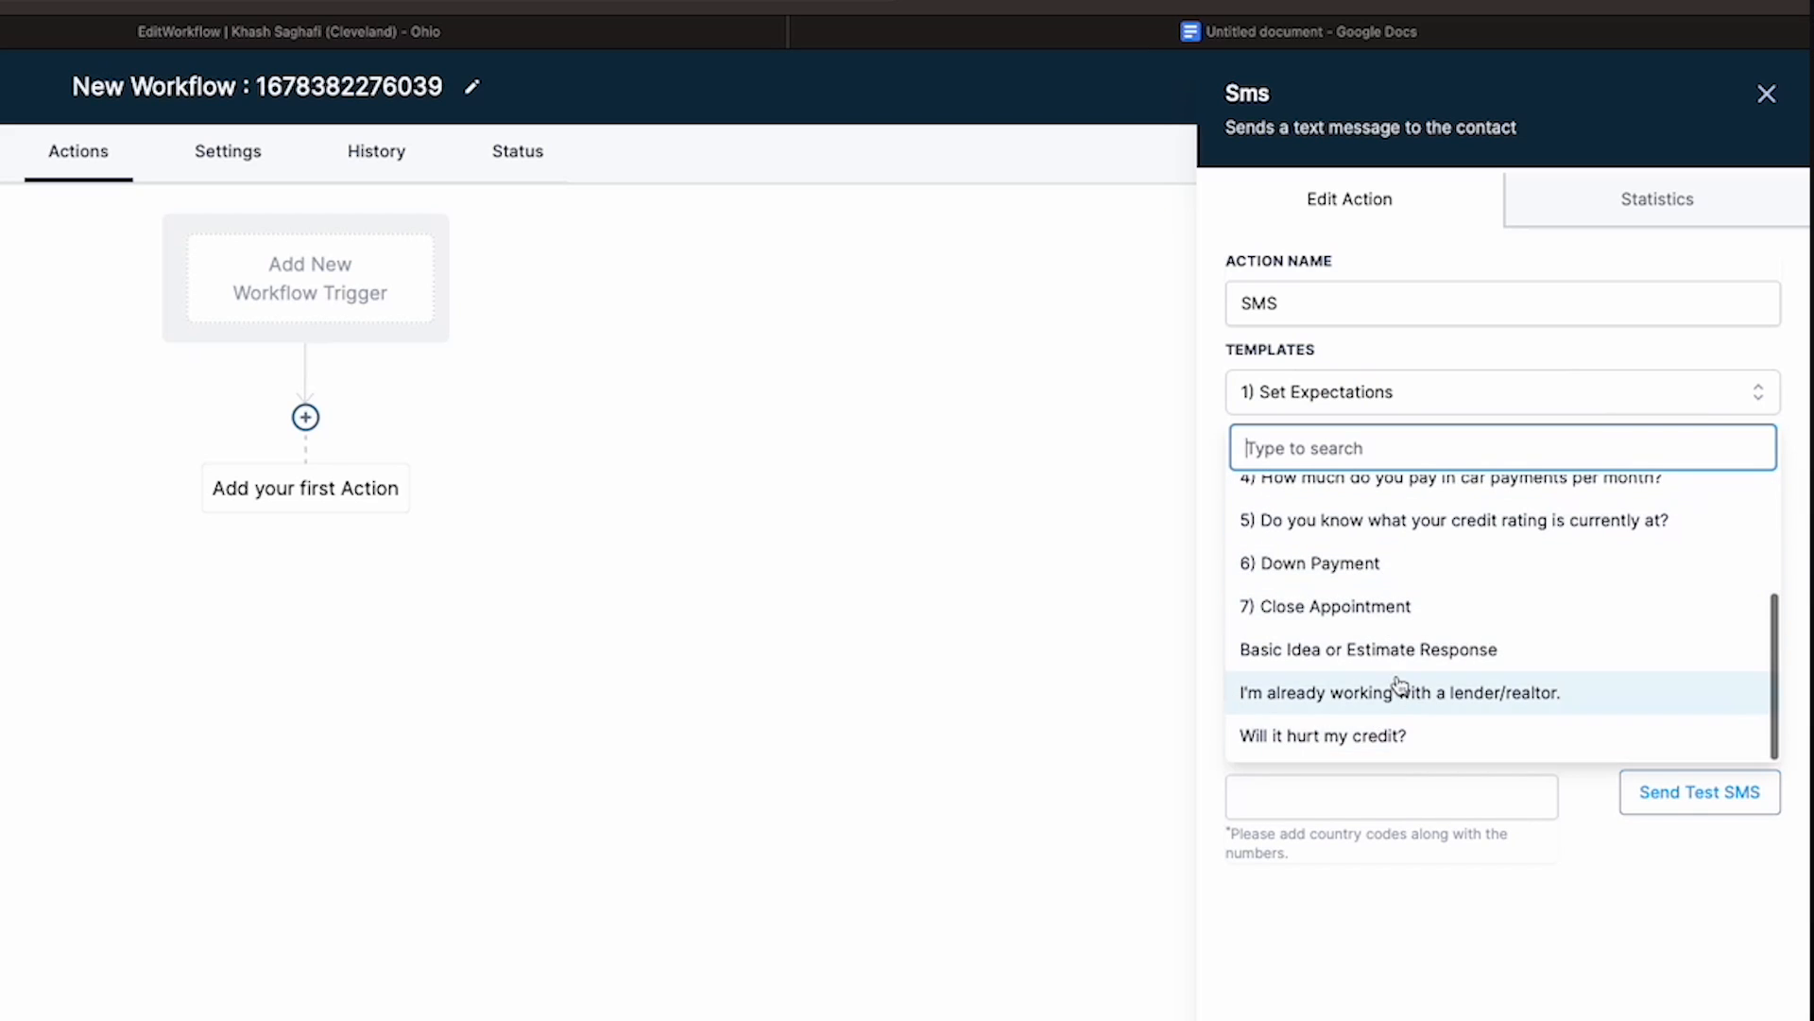
Step: Reset the SMS action's template to None so that its message starts empty
click(1397, 690)
click(1337, 389)
click(1458, 376)
click(1367, 391)
click(1308, 500)
click(1307, 631)
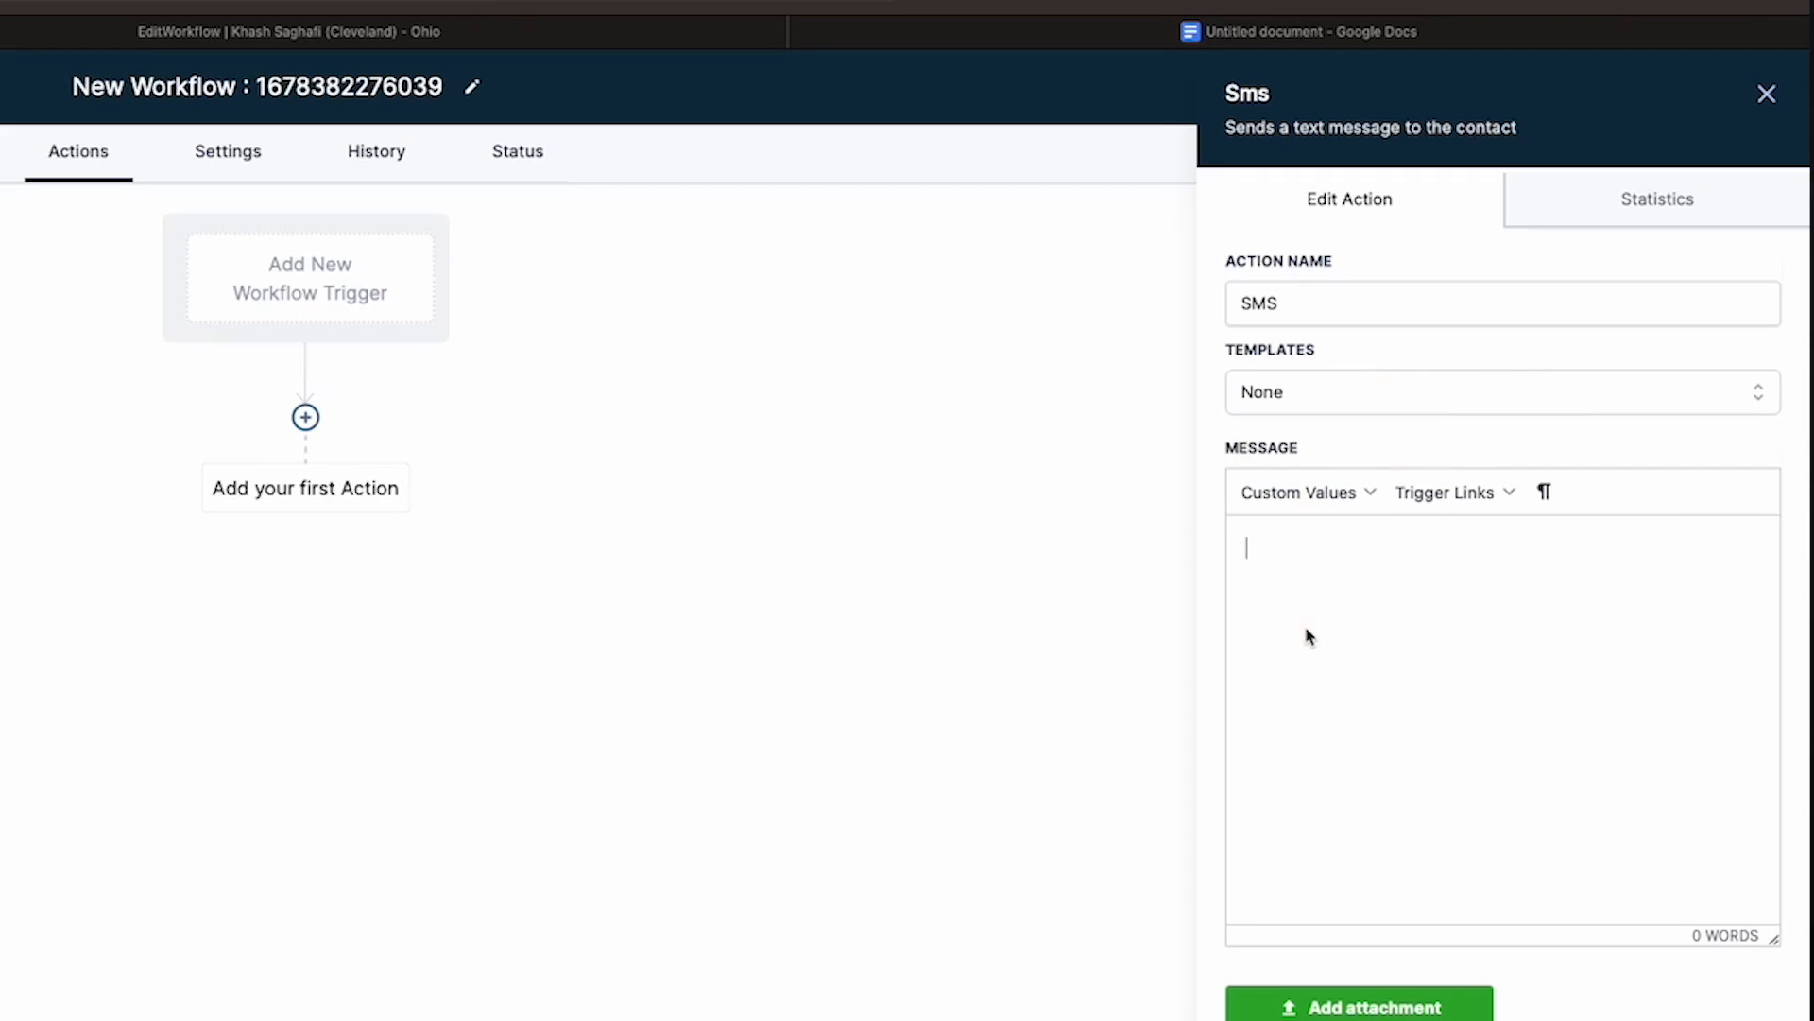
Step: Copy the drafted home buyer message from the Google Docs document into the SMS action's message and save the action
click(1307, 42)
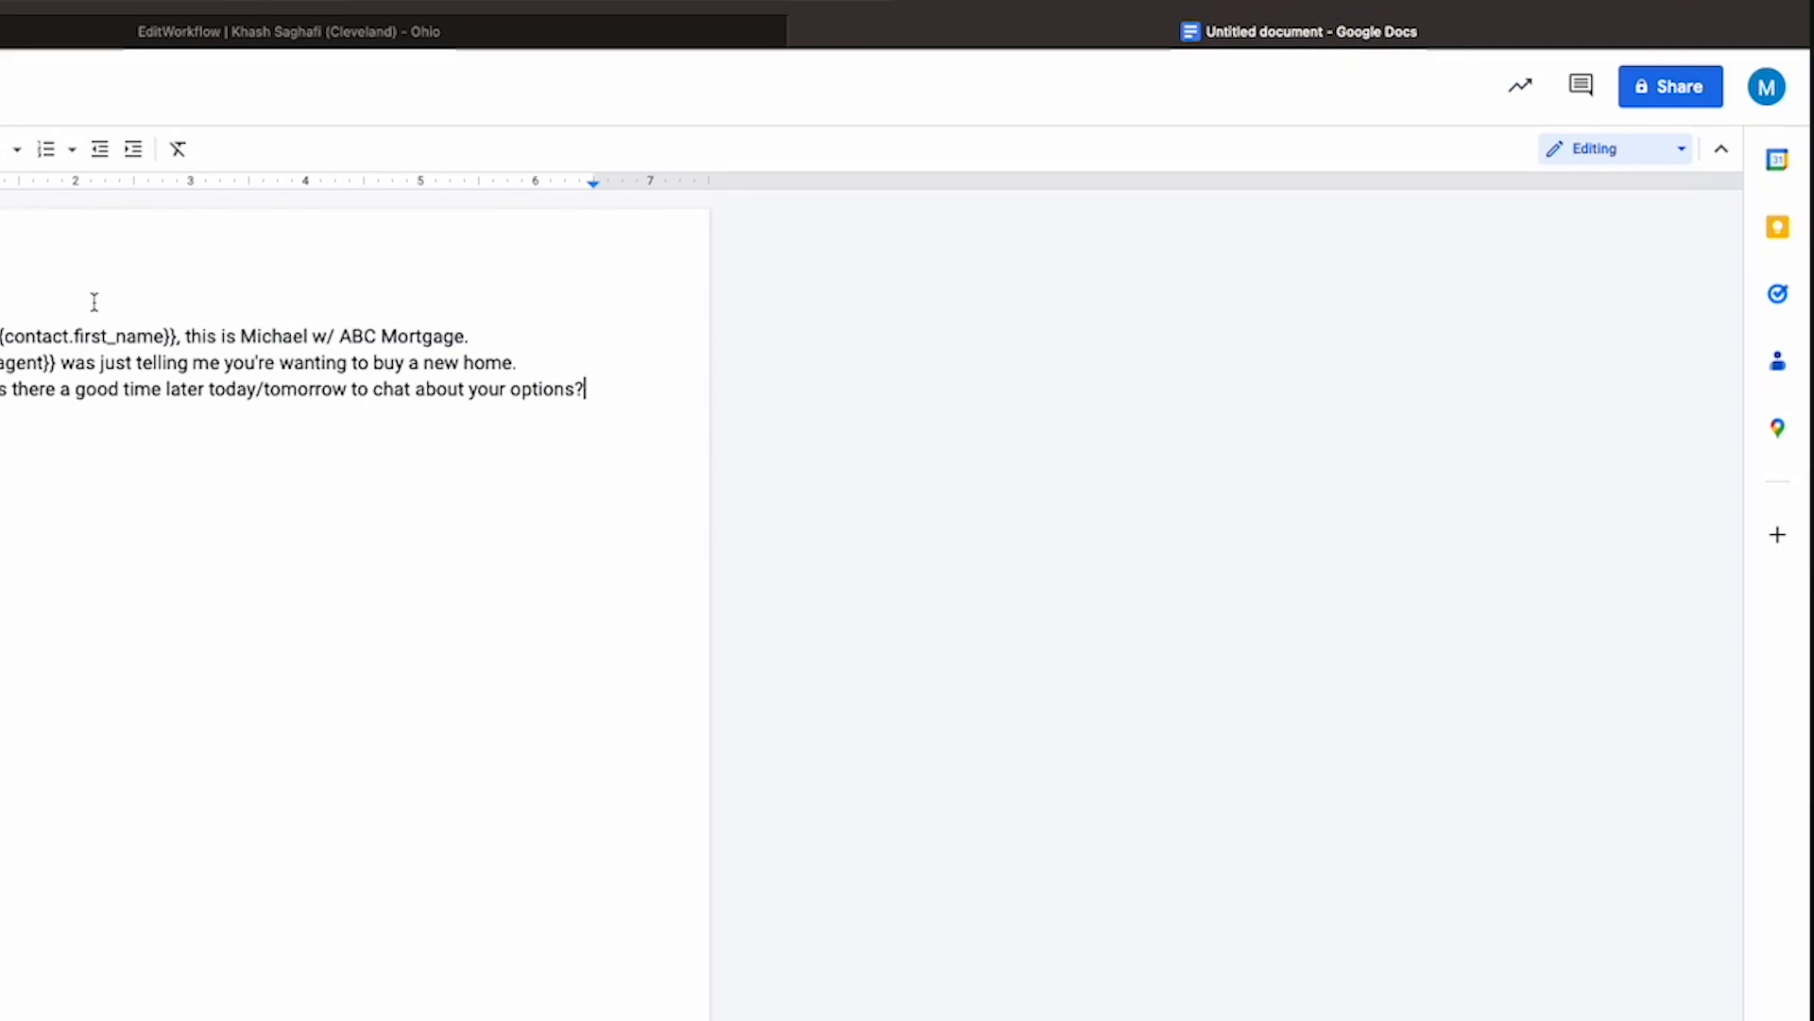
drag(620, 388, 0, 336)
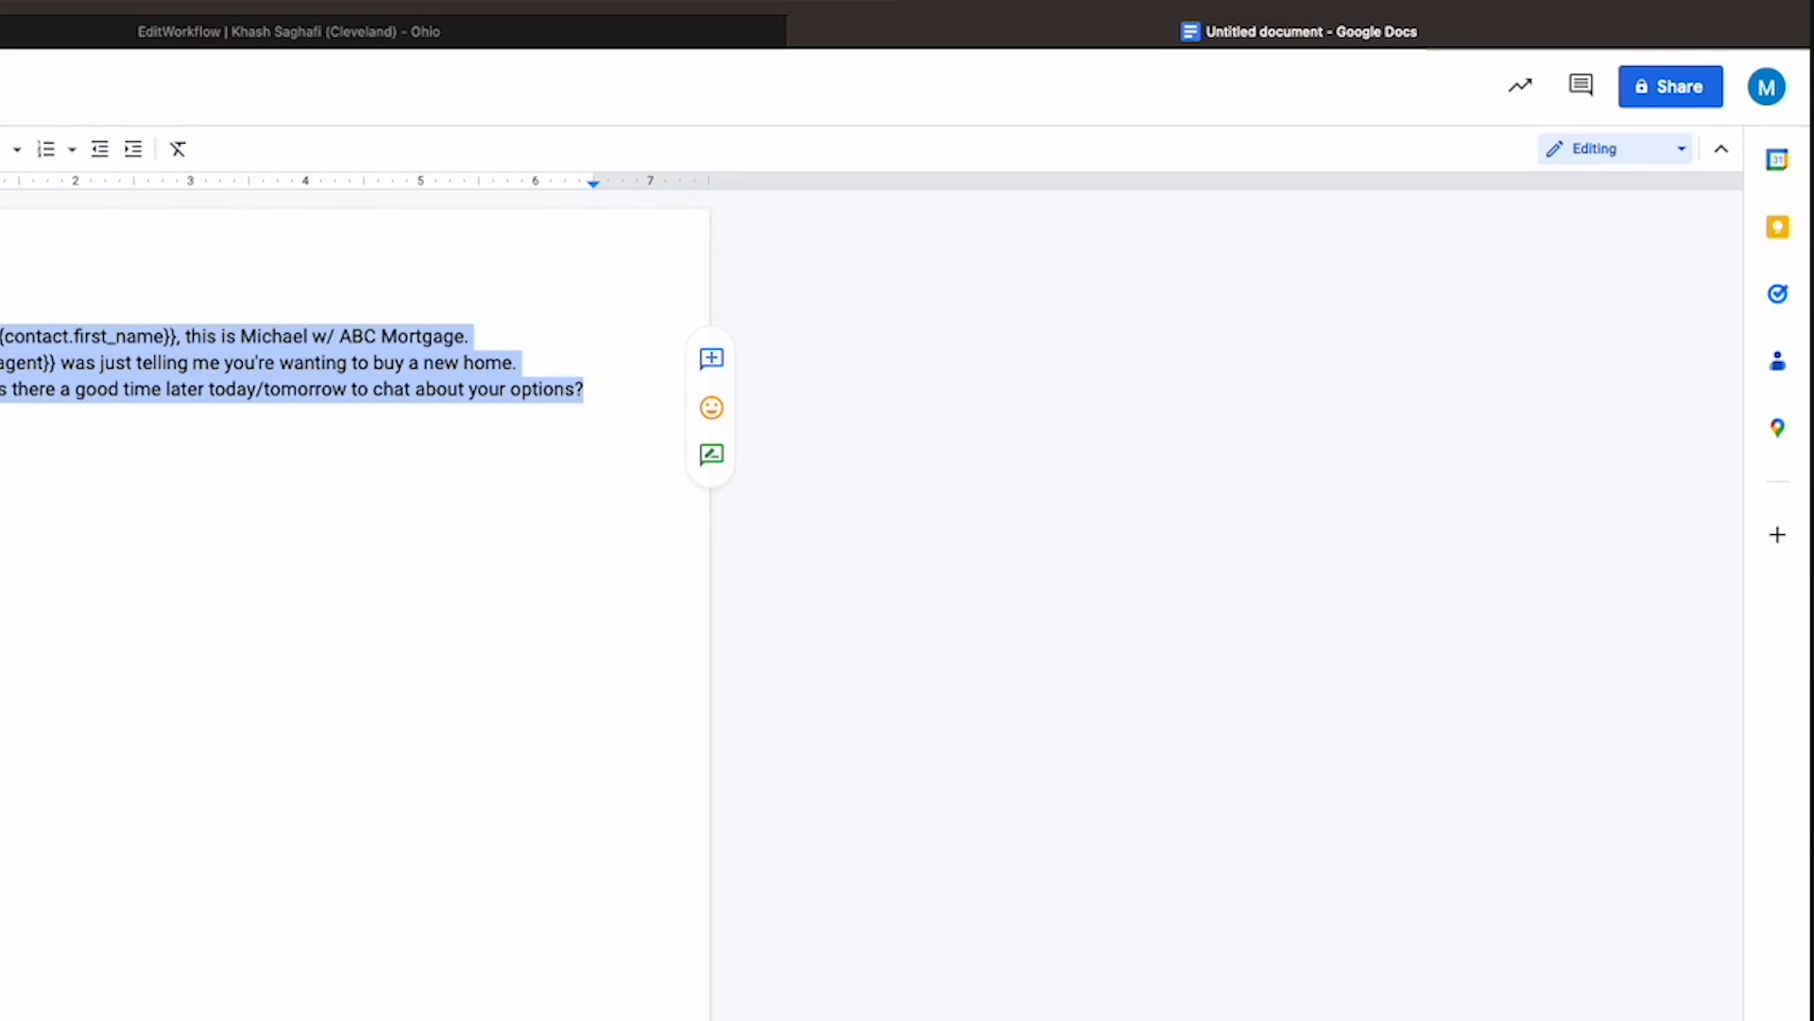
click(0, 31)
click(1413, 633)
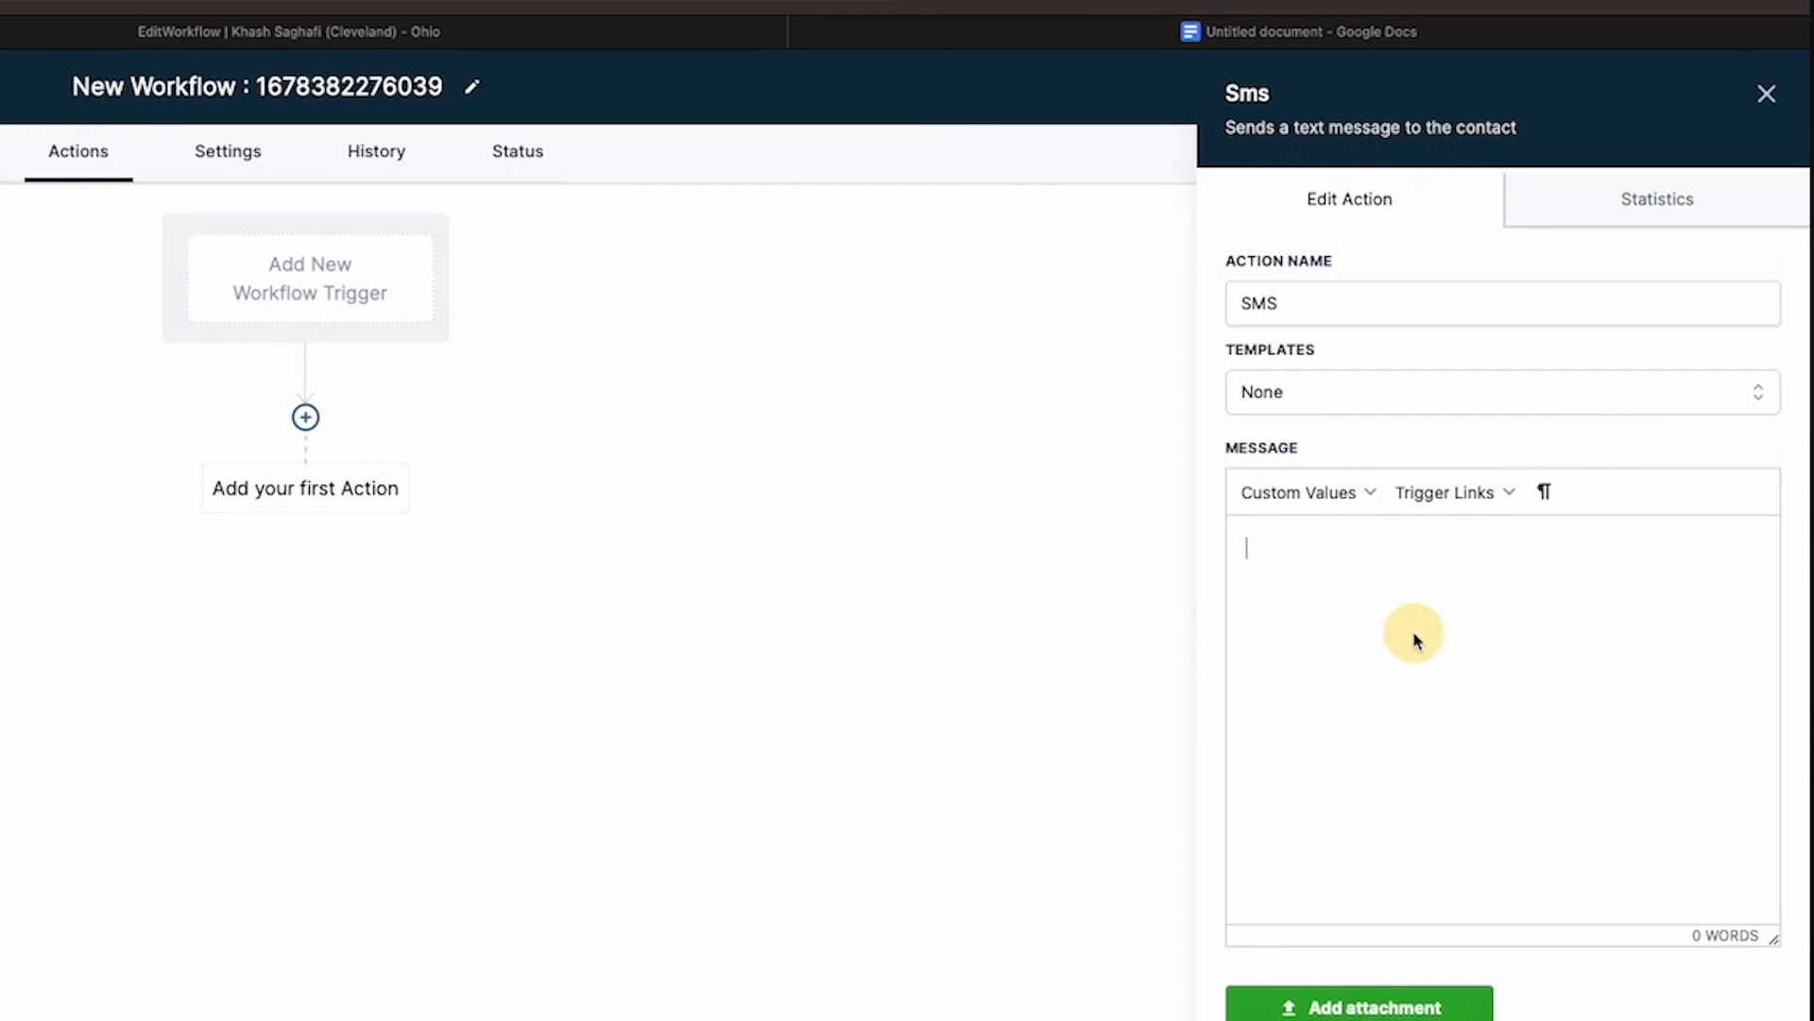
text(Hey {{contact.first_name}}, this is Michael w/ ABC Mortgage. {{contact.buyers_agent}} was just telling me you're wanting to buy a new home. Congratulations! Is there a good time later today/tomorrow to chat about your options?)
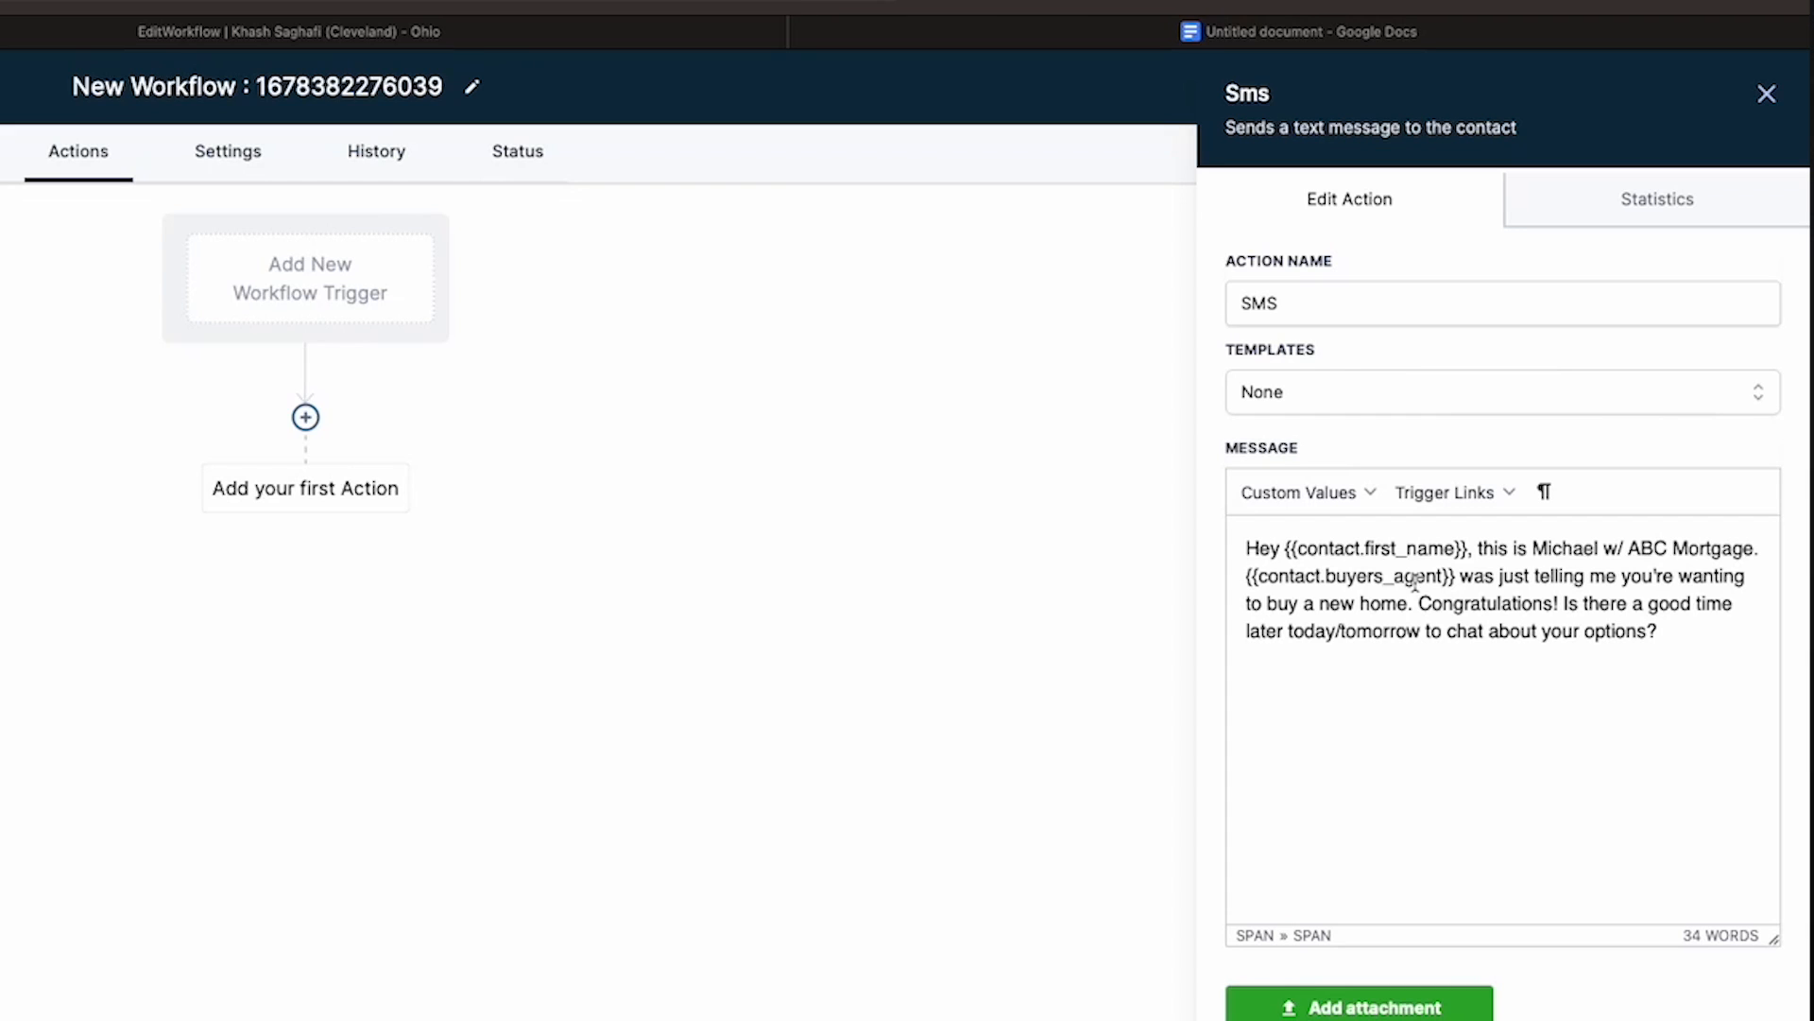
click(1667, 695)
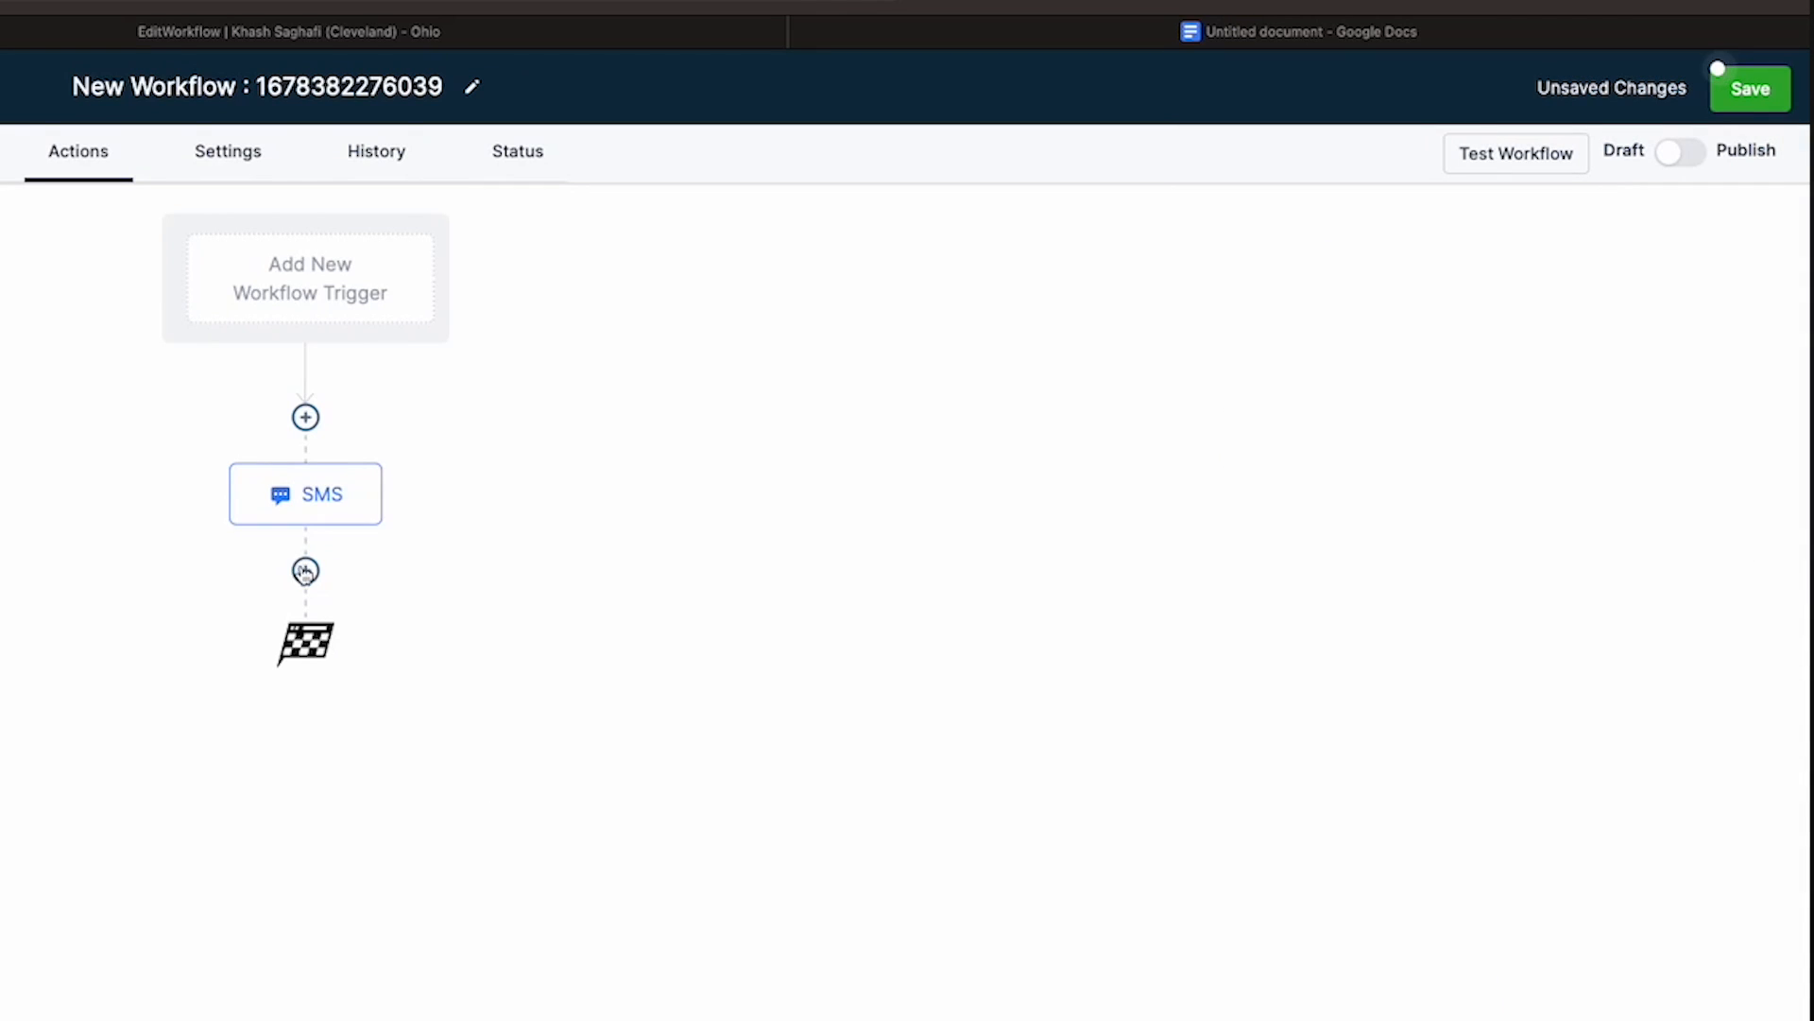
Step: Add a Manual Call action after the SMS action and save it
click(305, 570)
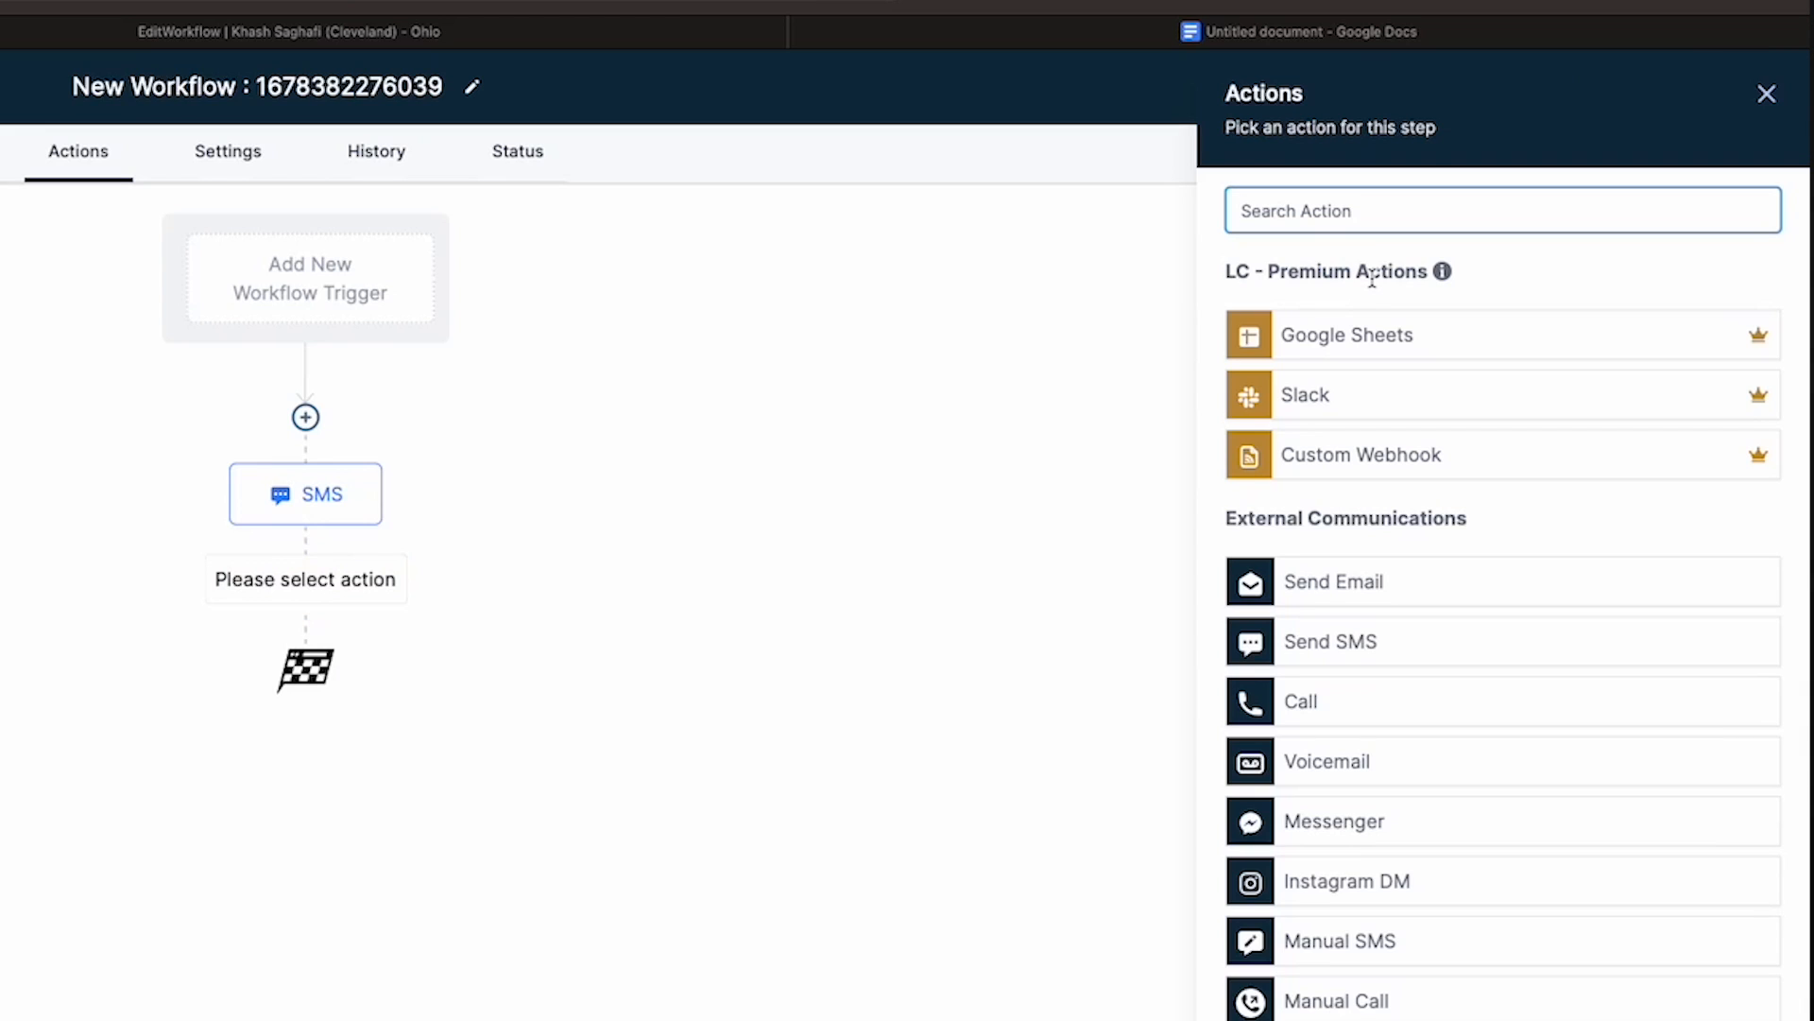
text(manual)
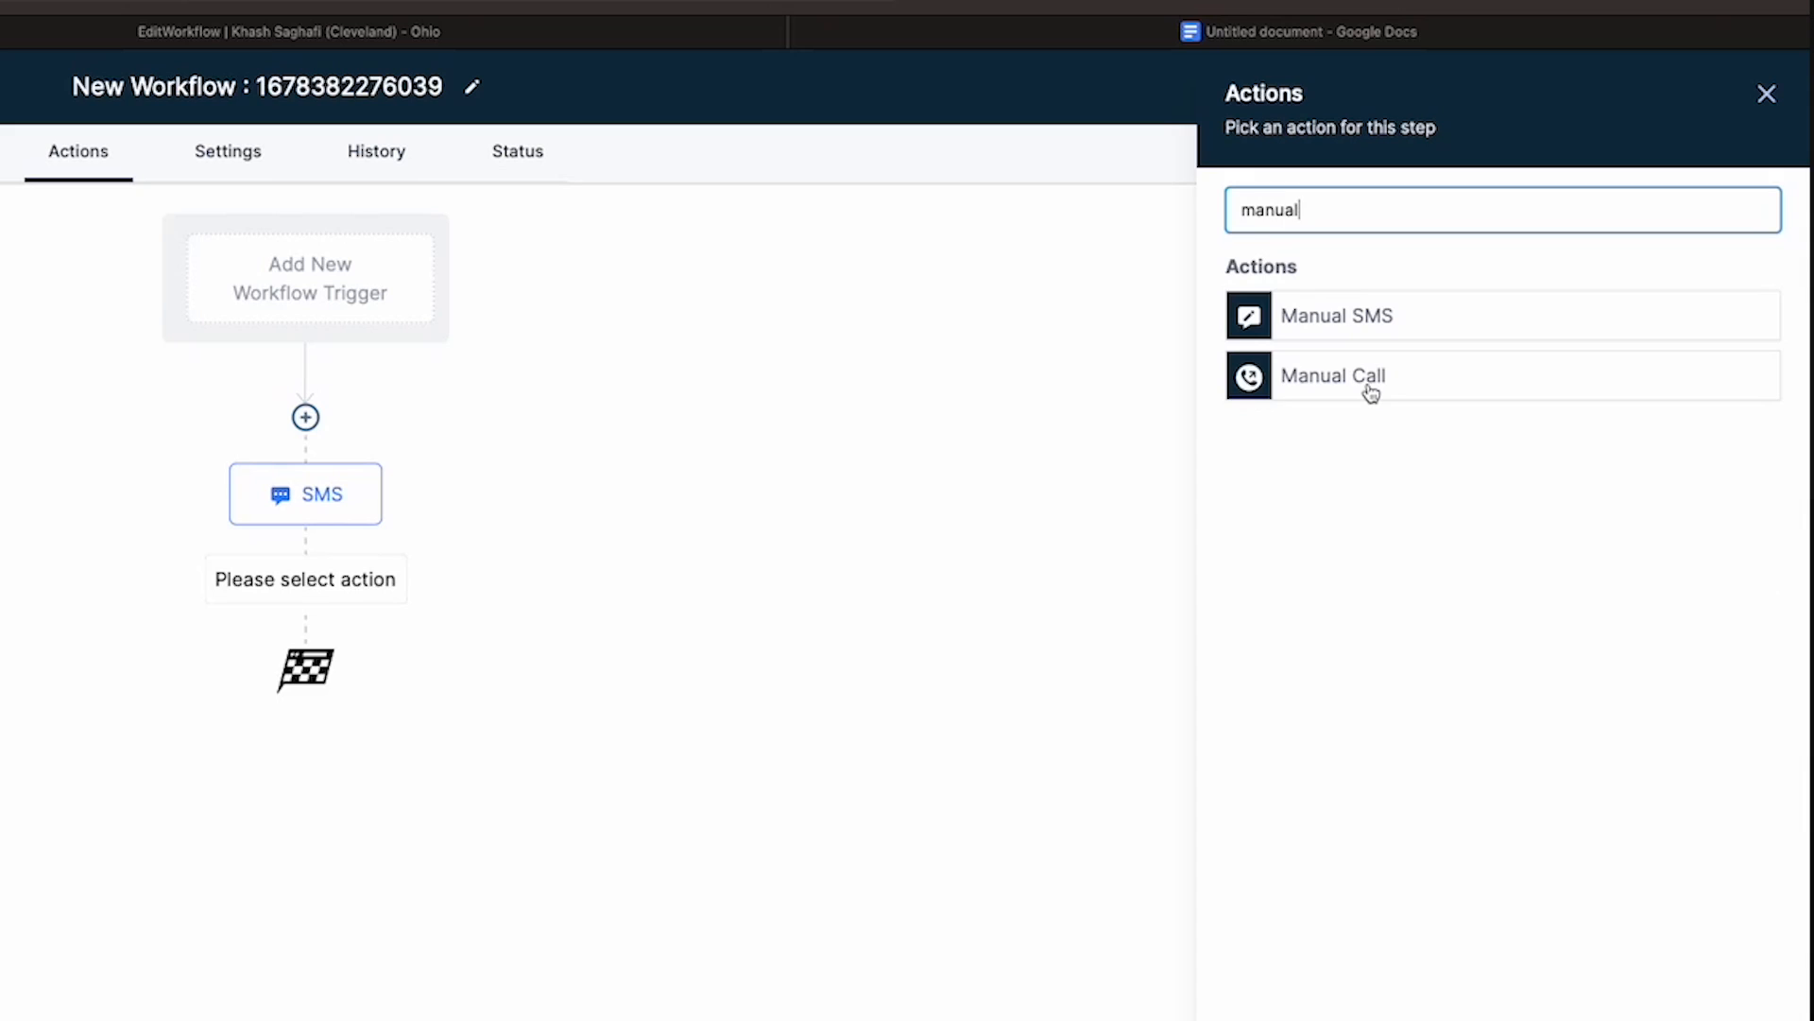
click(1370, 392)
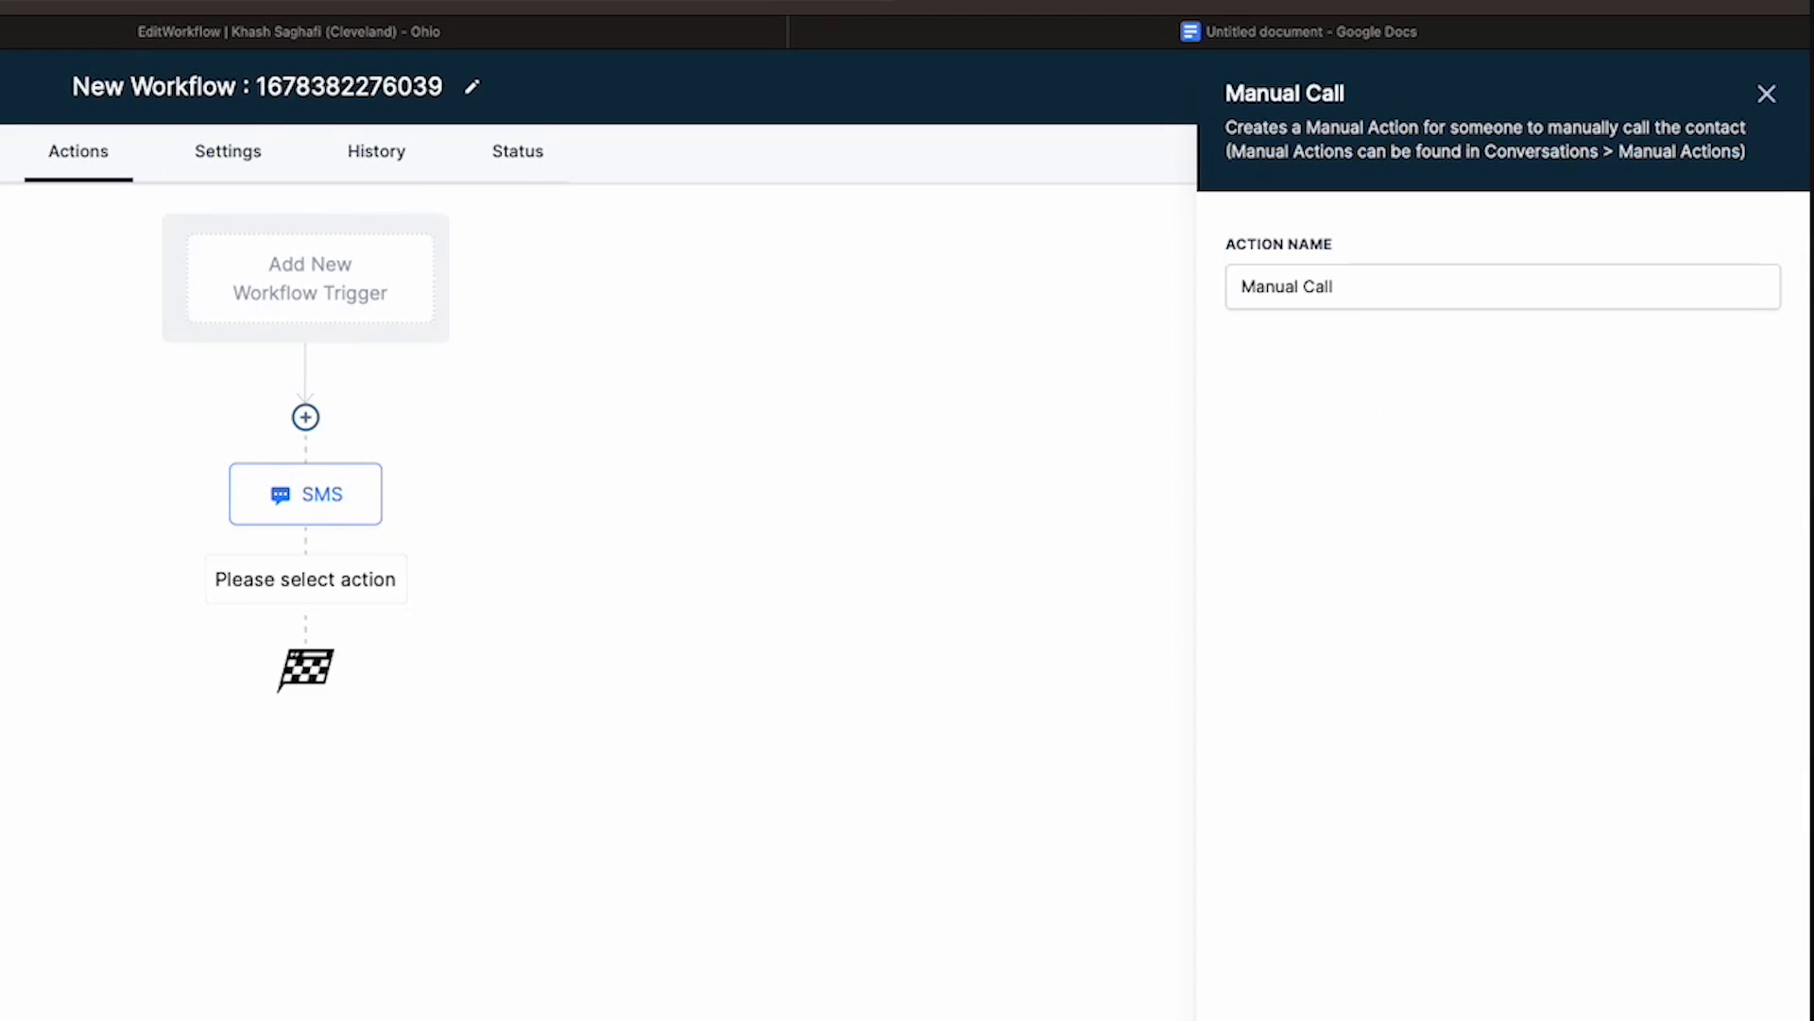
click(1718, 1019)
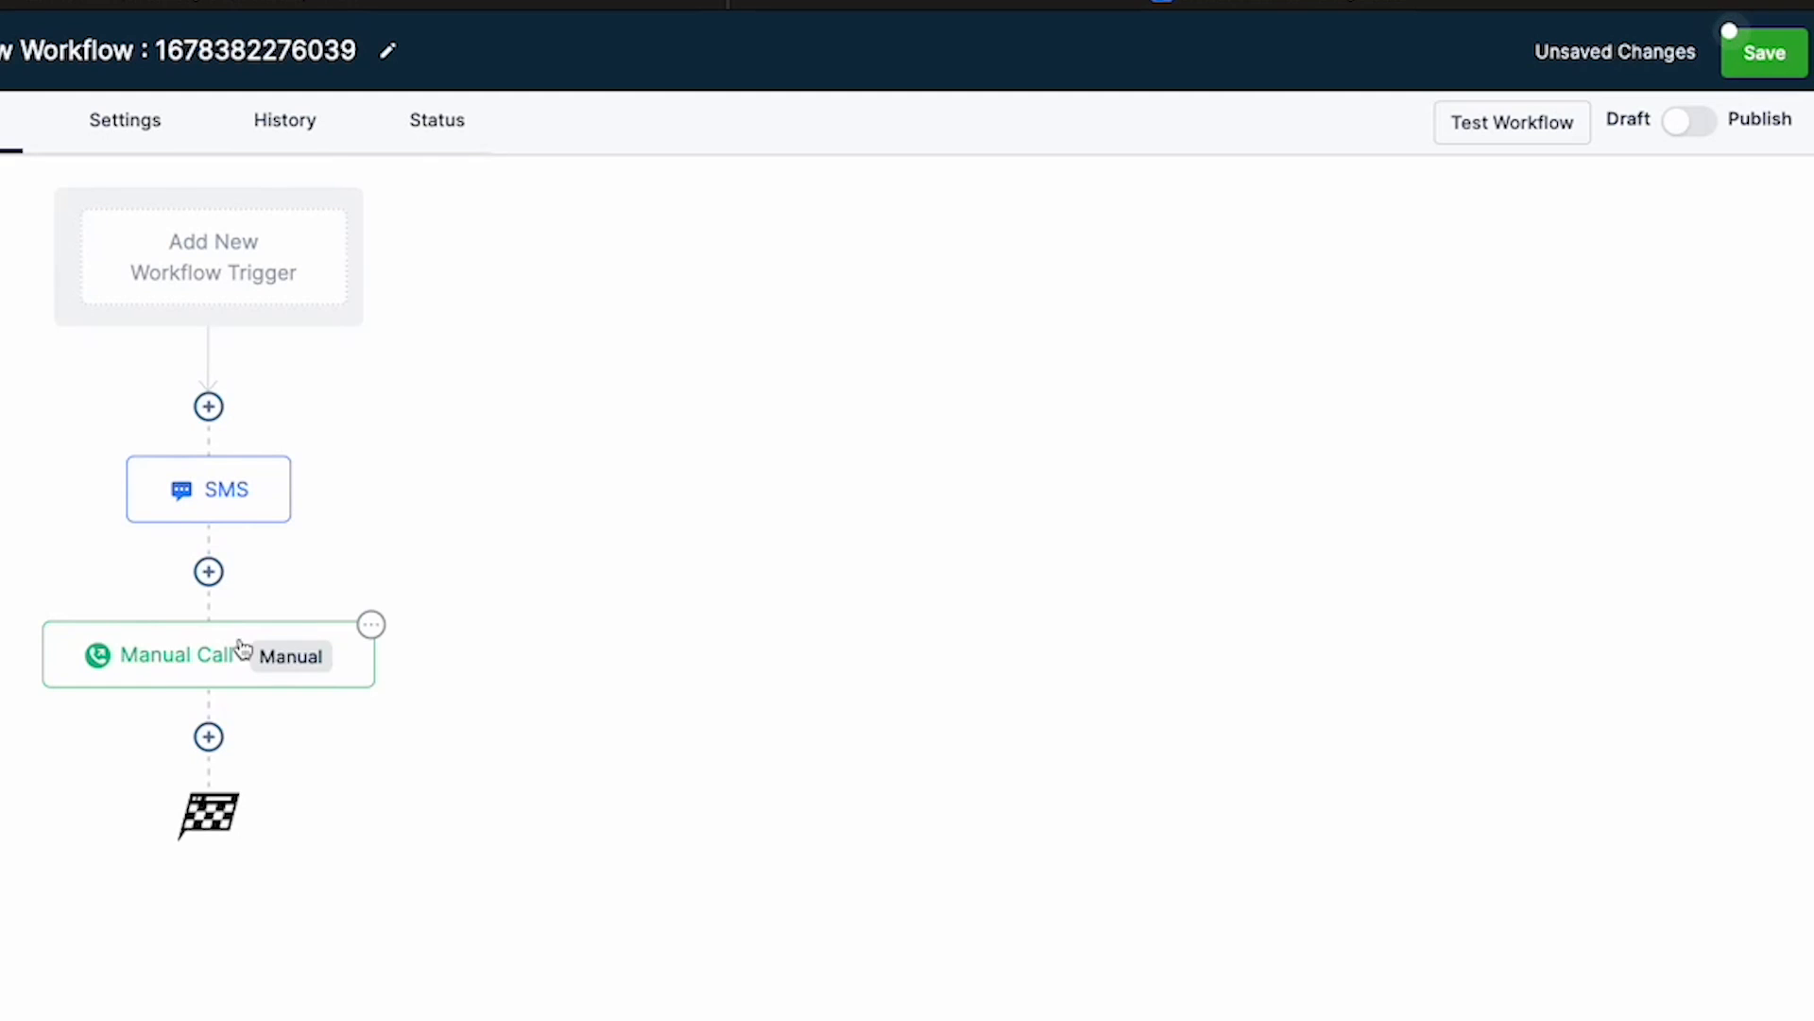
Step: Delete the Manual Call action from the workflow
click(168, 669)
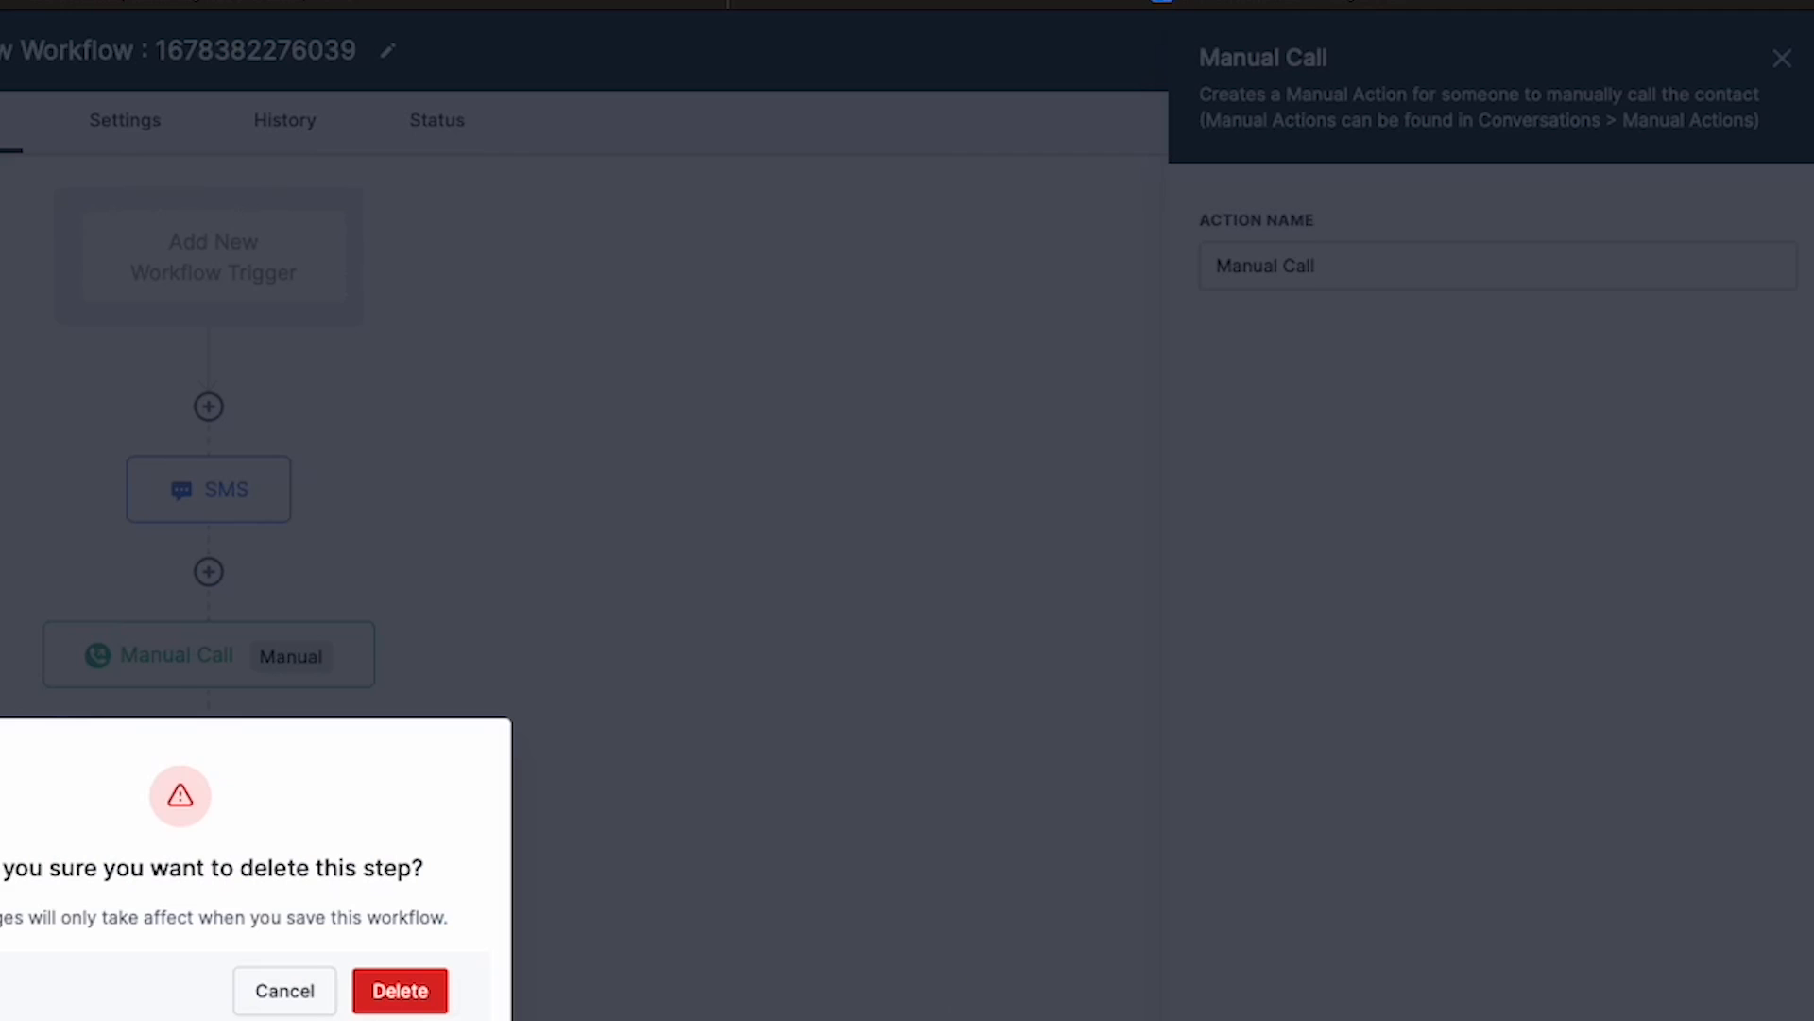
click(400, 988)
Step: Try a Call action after the SMS with the whisper "You have a new lead. Press any button to connect." and close it unsaved
click(209, 573)
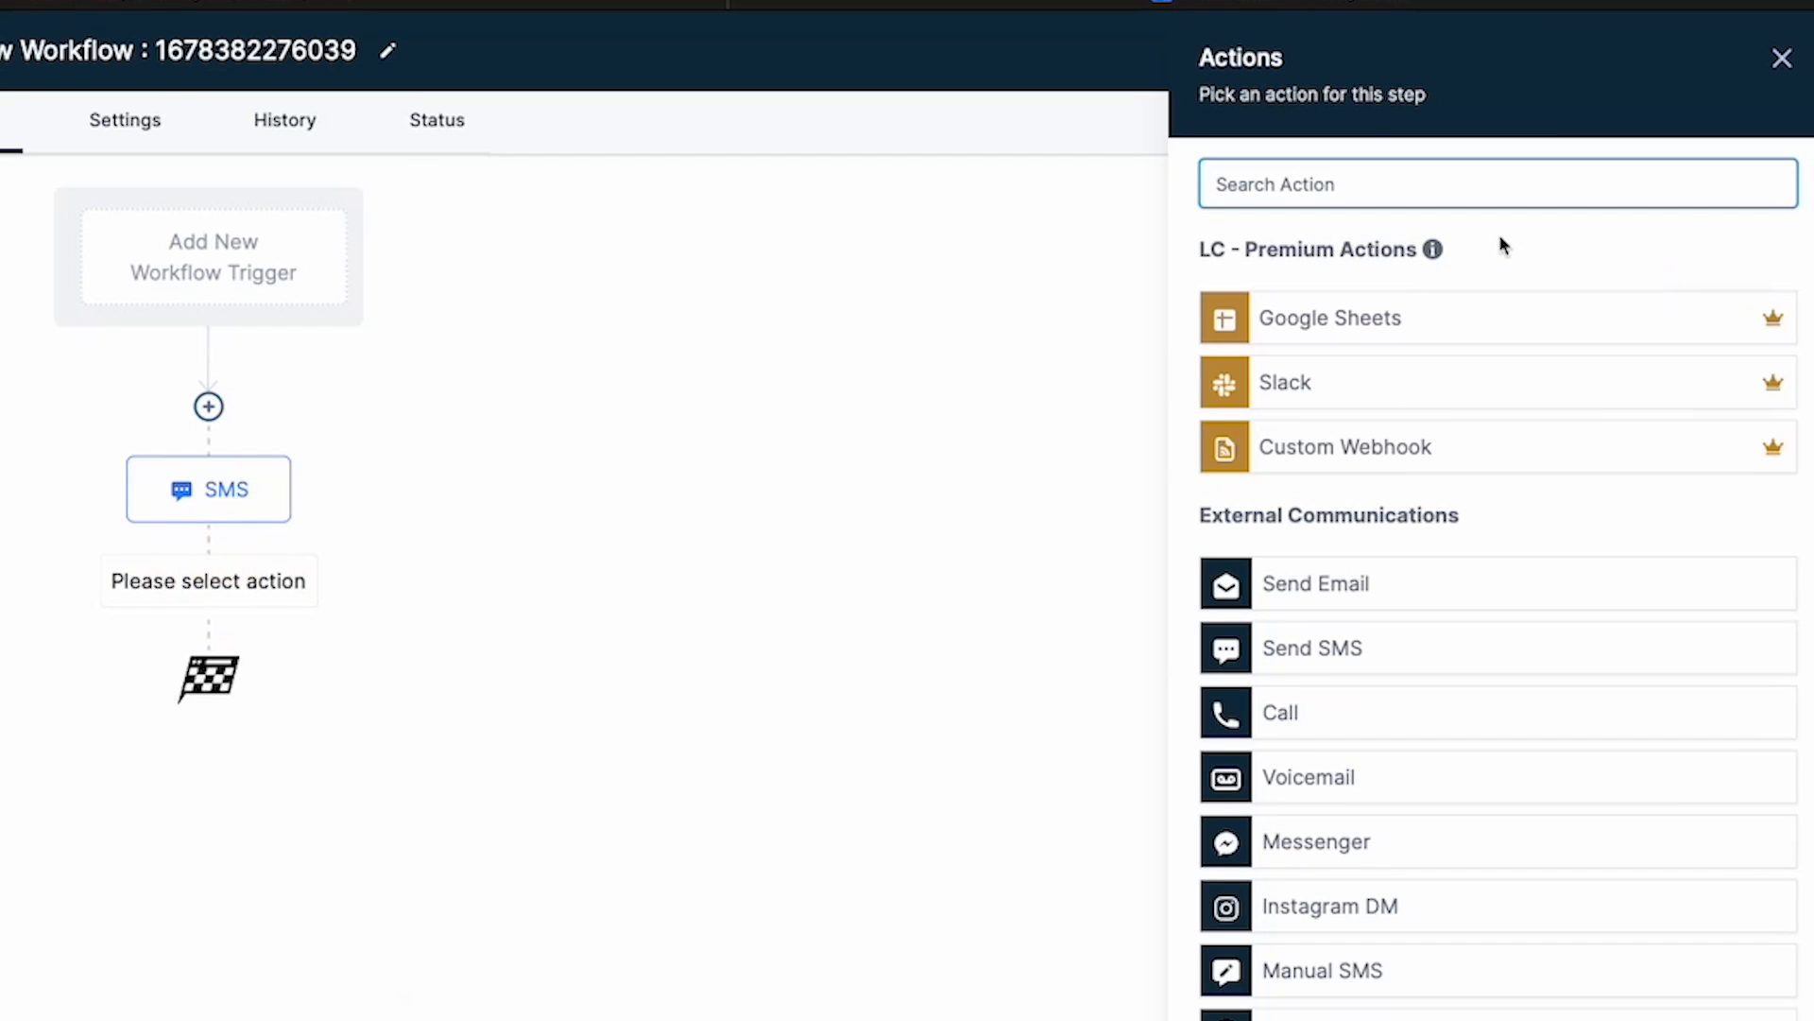
text(call)
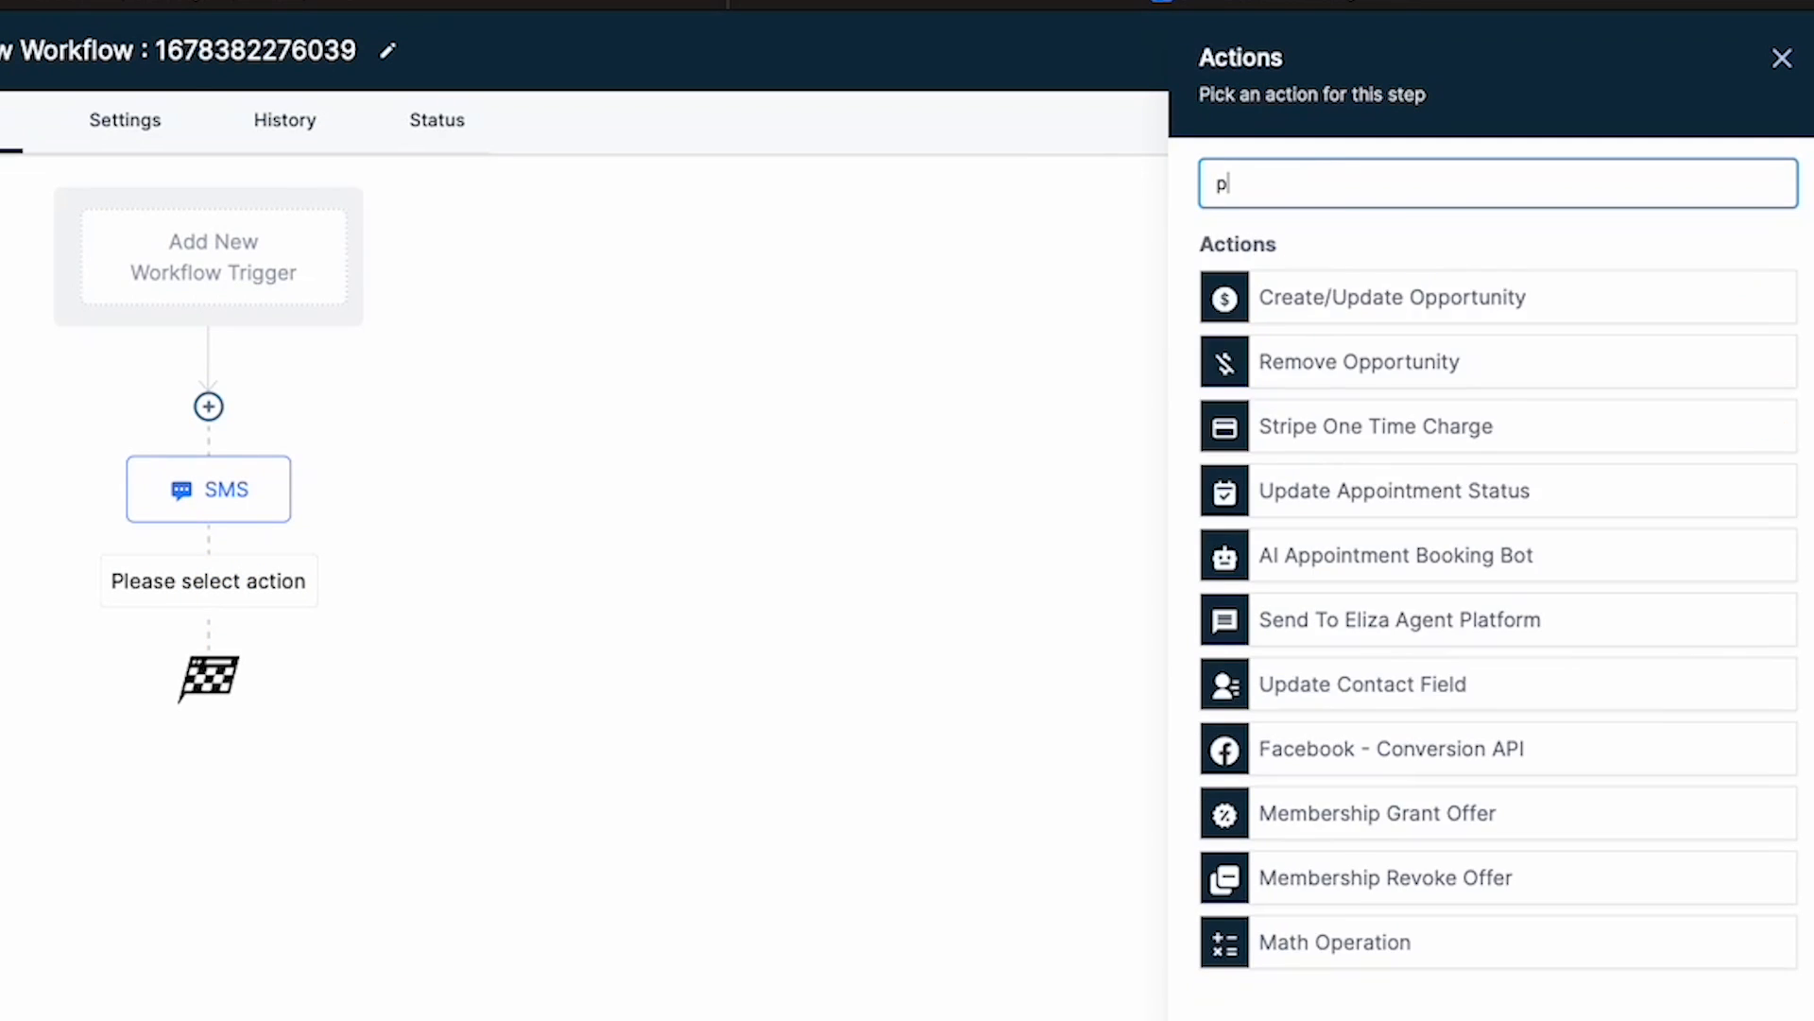
click(1382, 302)
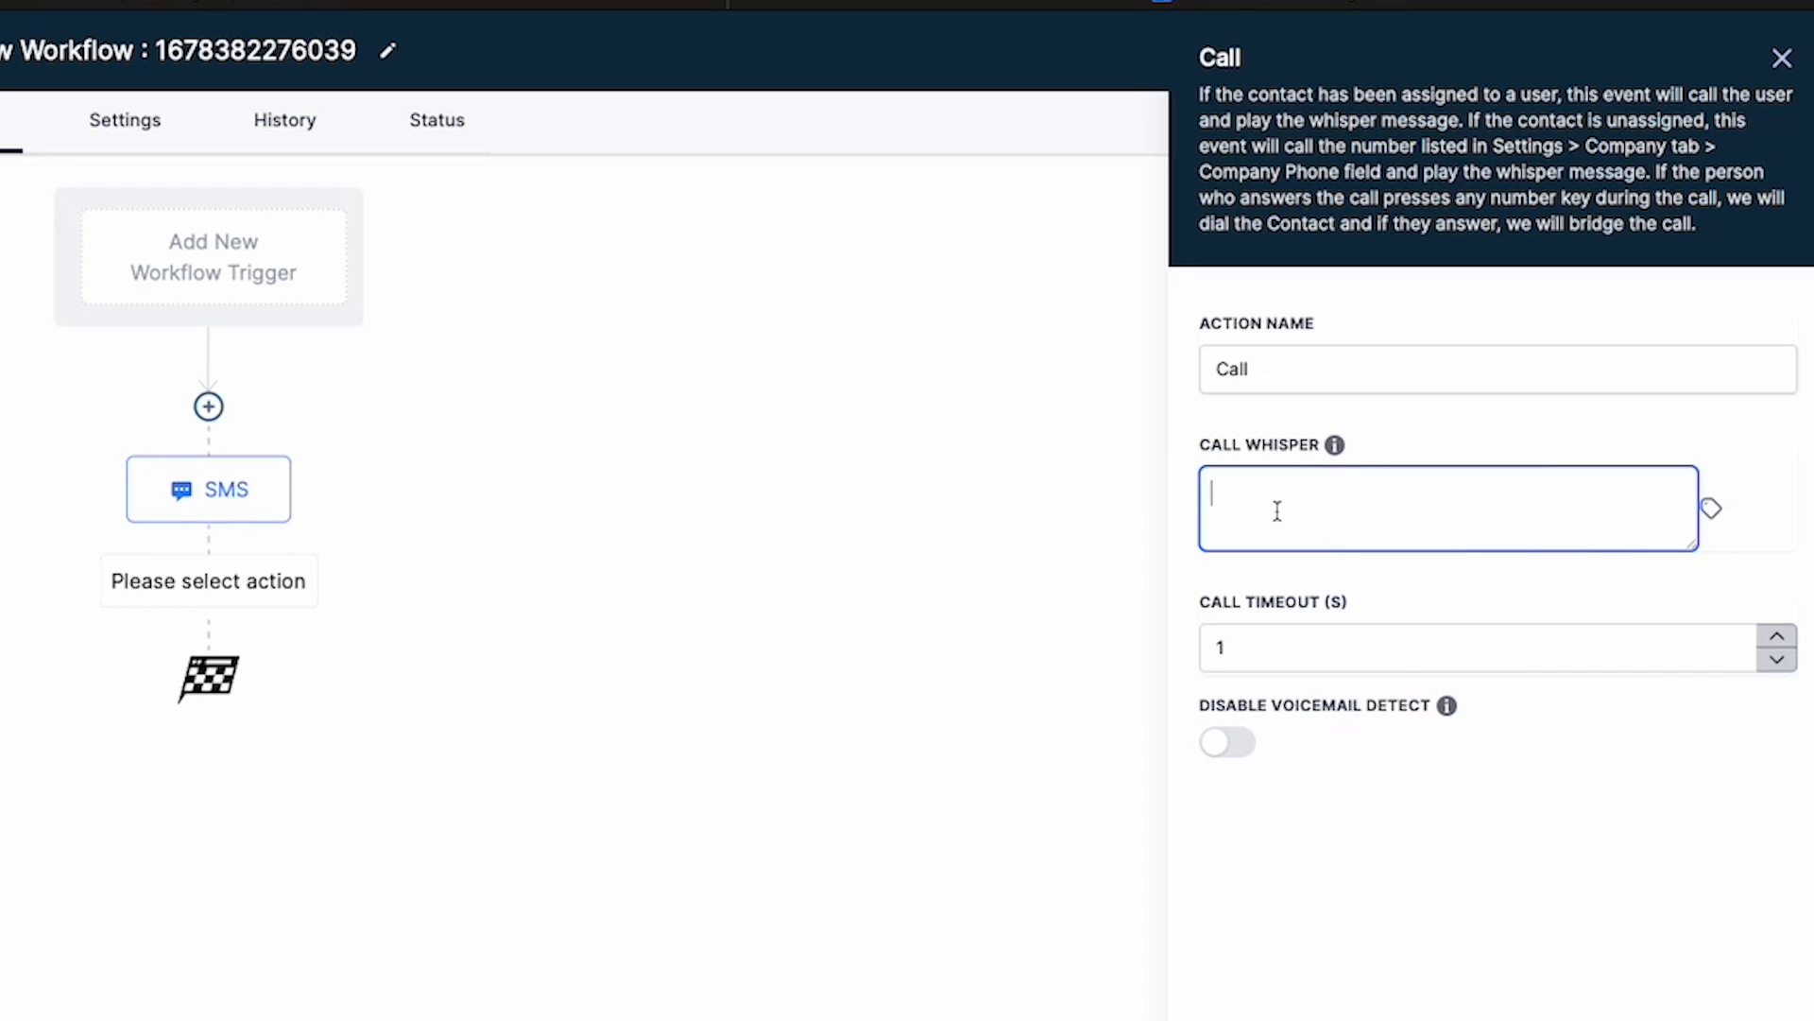
text(H)
text(You have a)
text( new lea)
text(d. Pr)
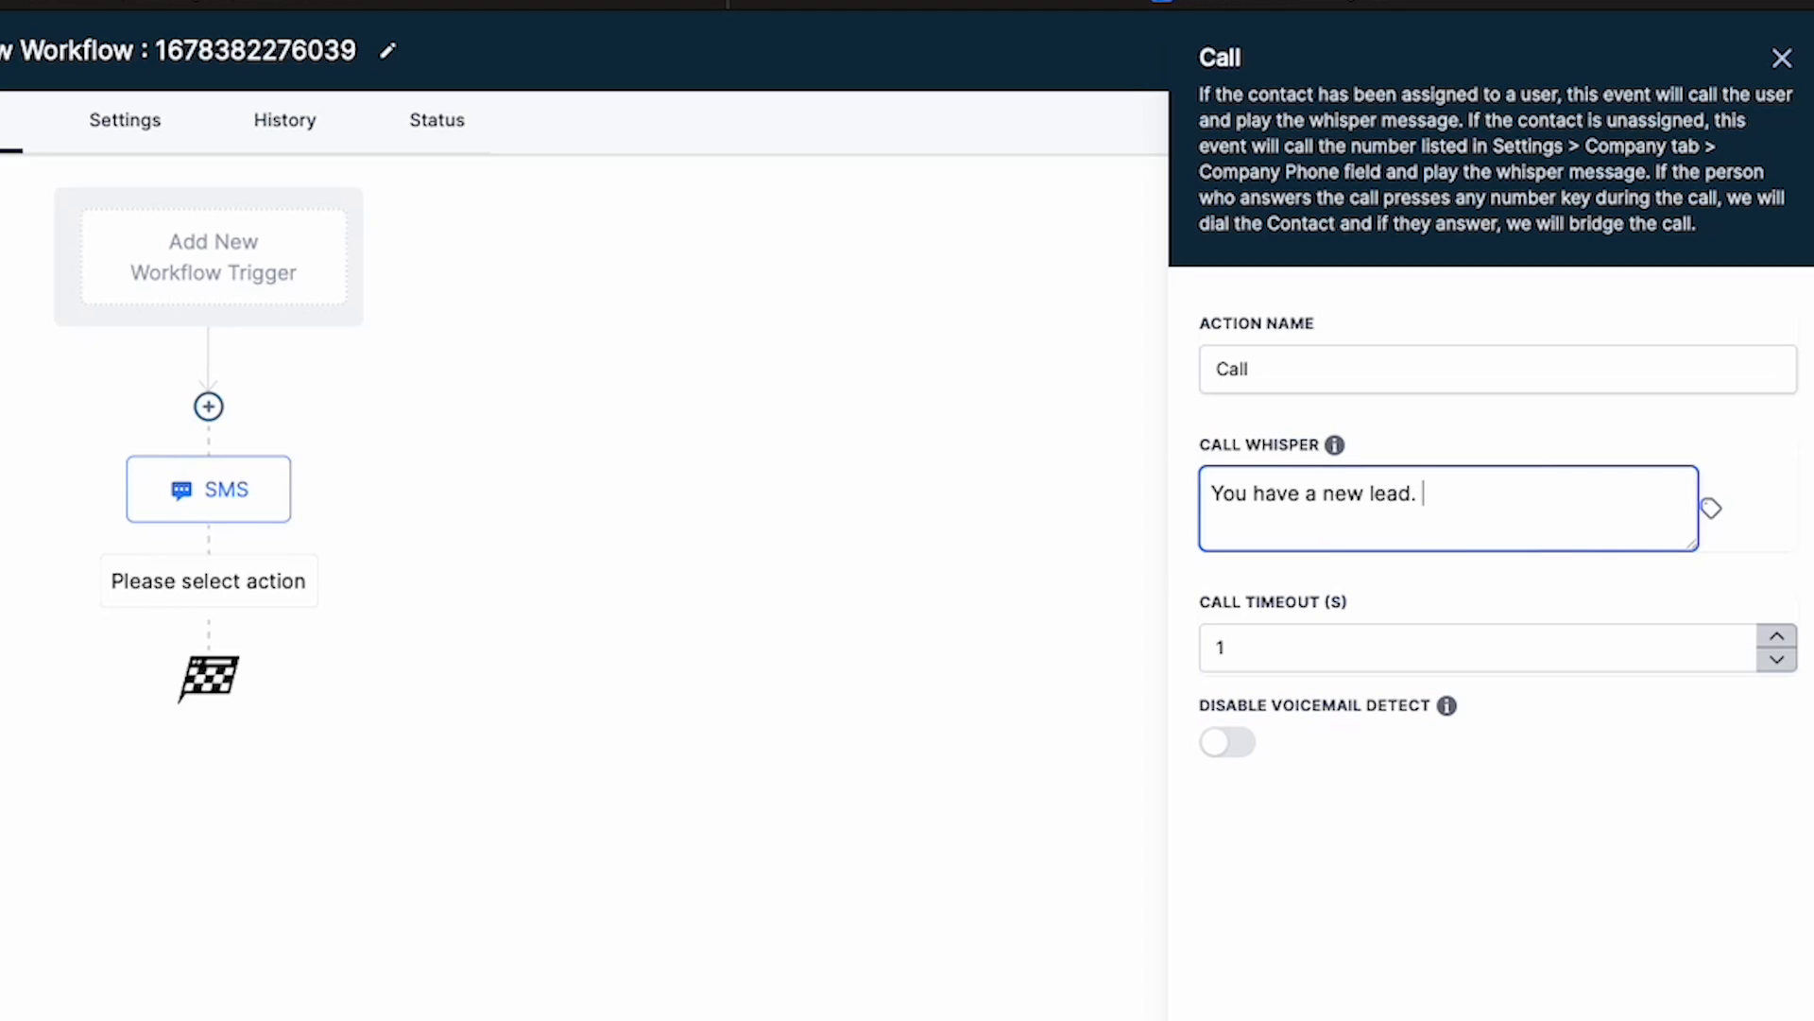
text(ess any button to connect.)
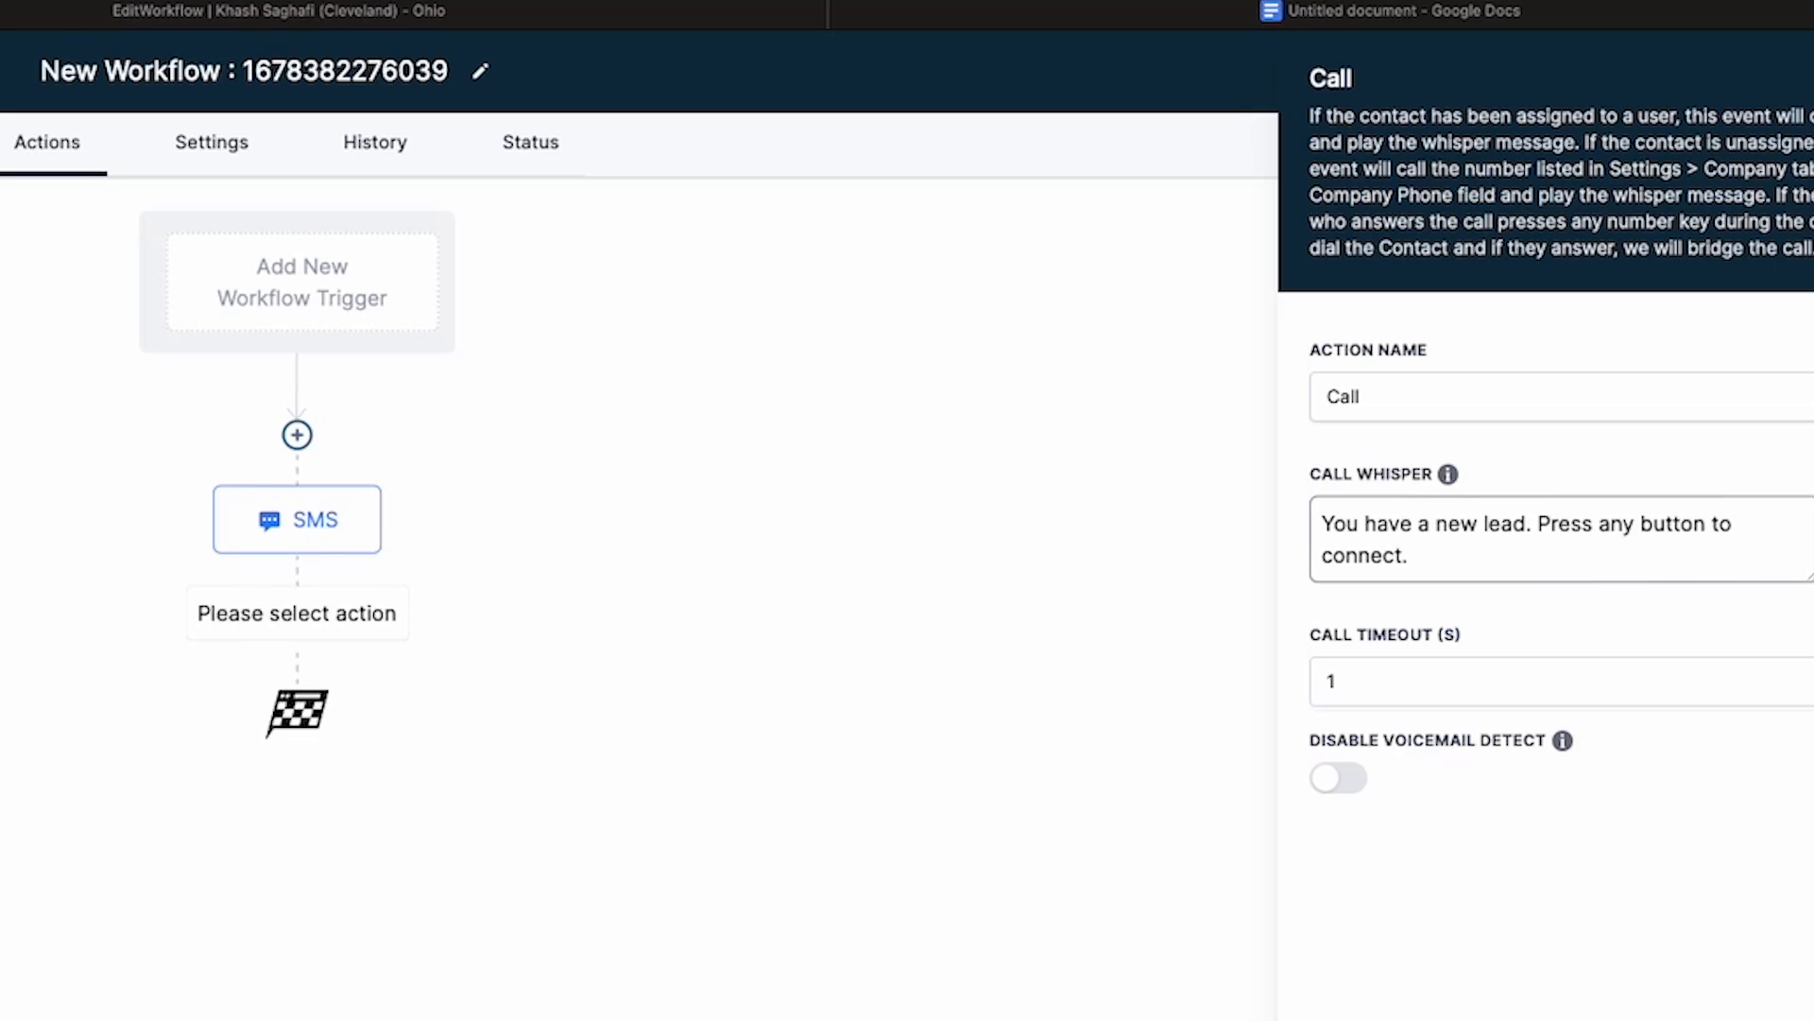
click(344, 660)
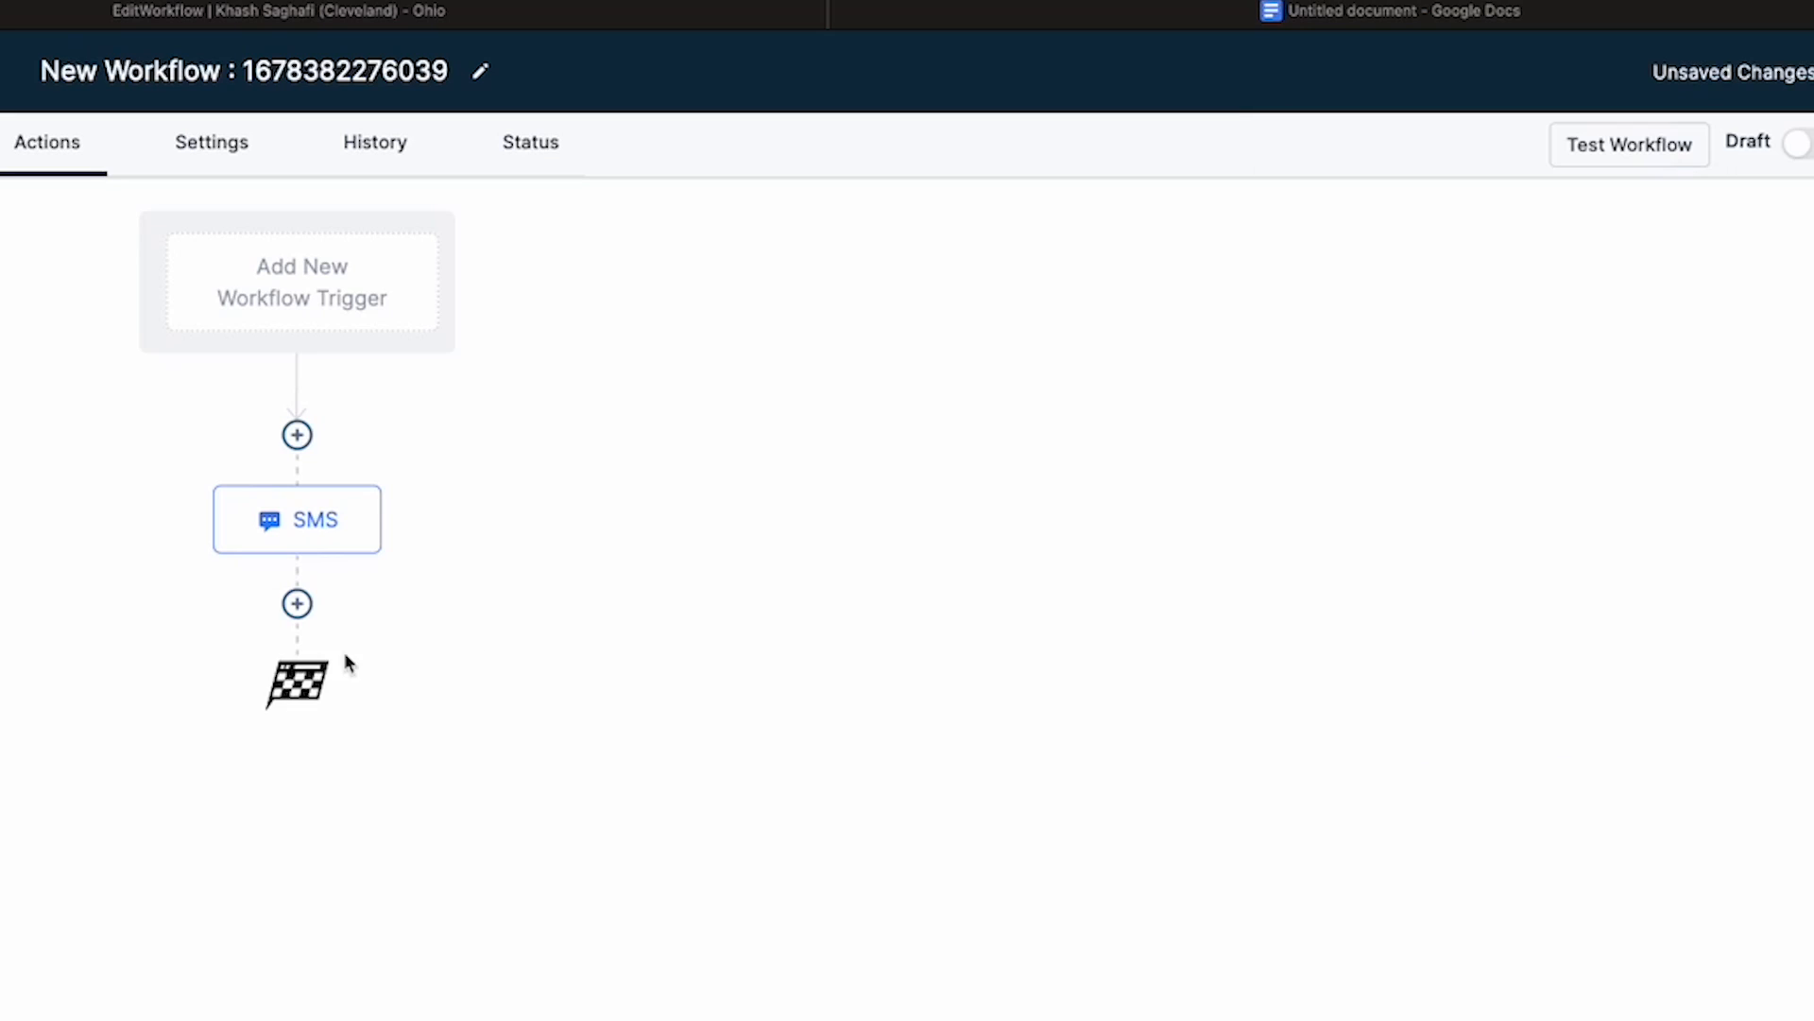
Step: Open a new Voicemail action after the SMS action
click(296, 606)
scroll(1481, 841, down, 1)
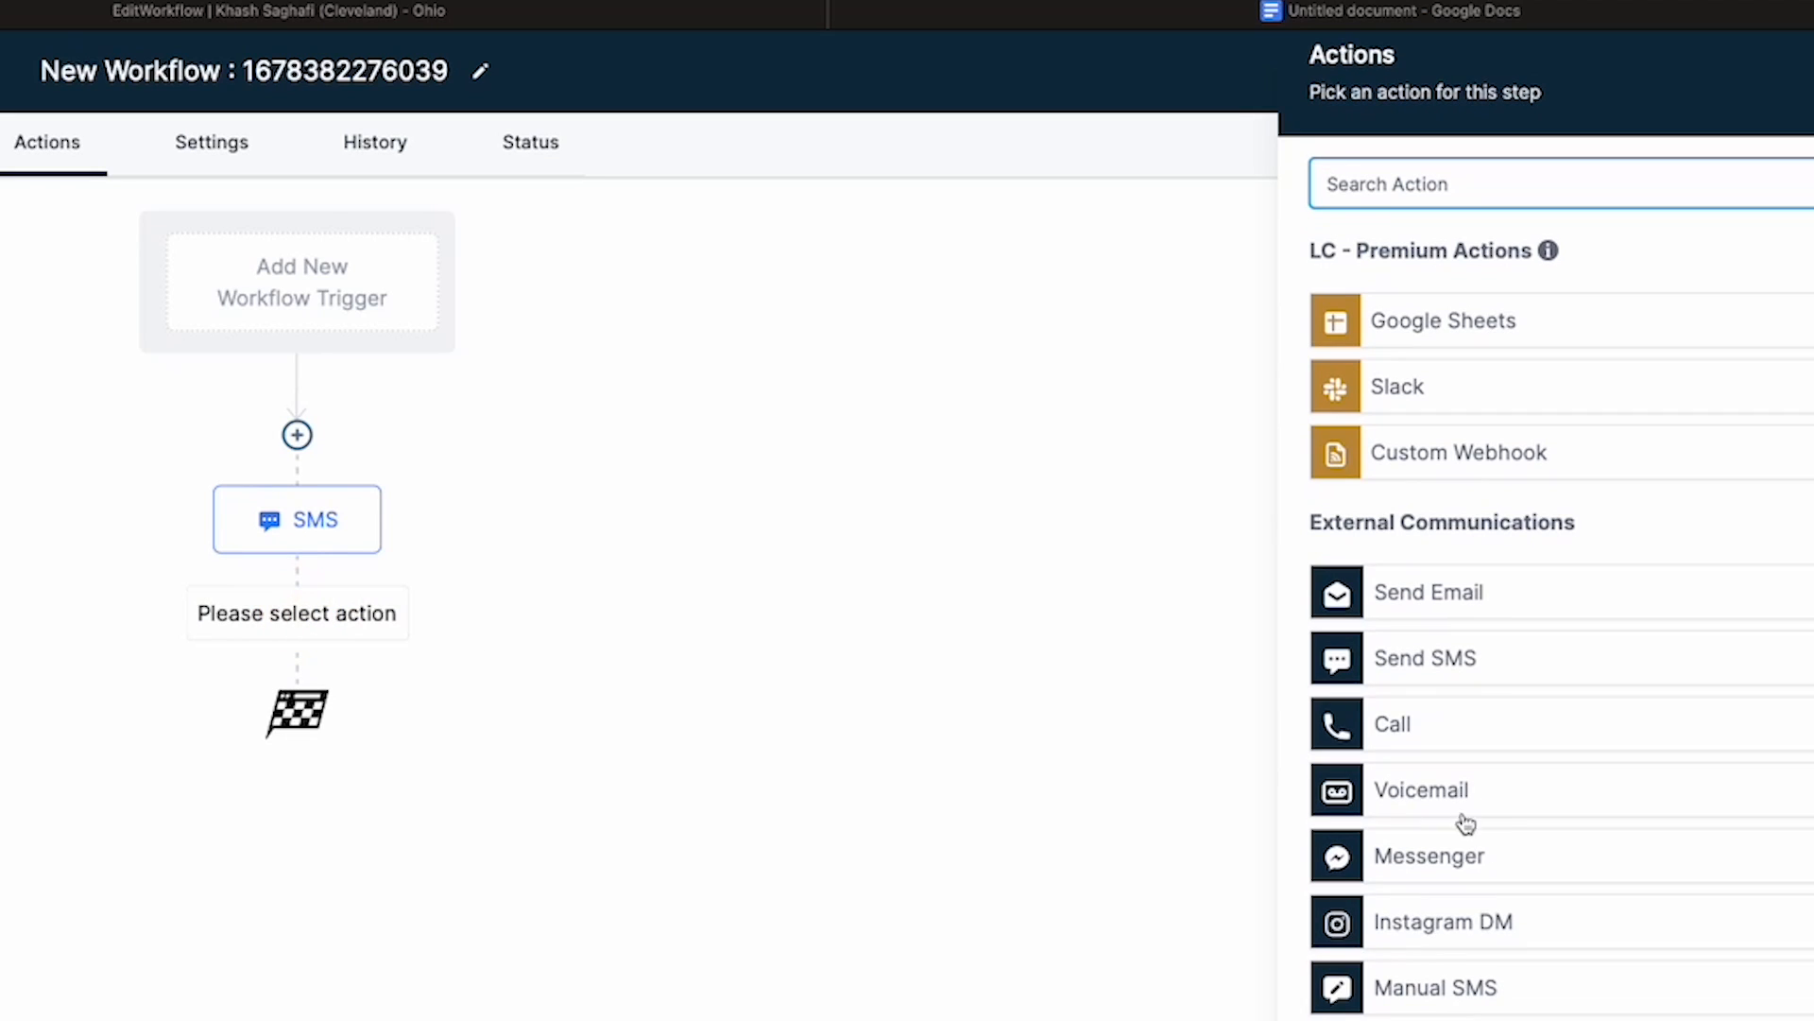
click(1458, 798)
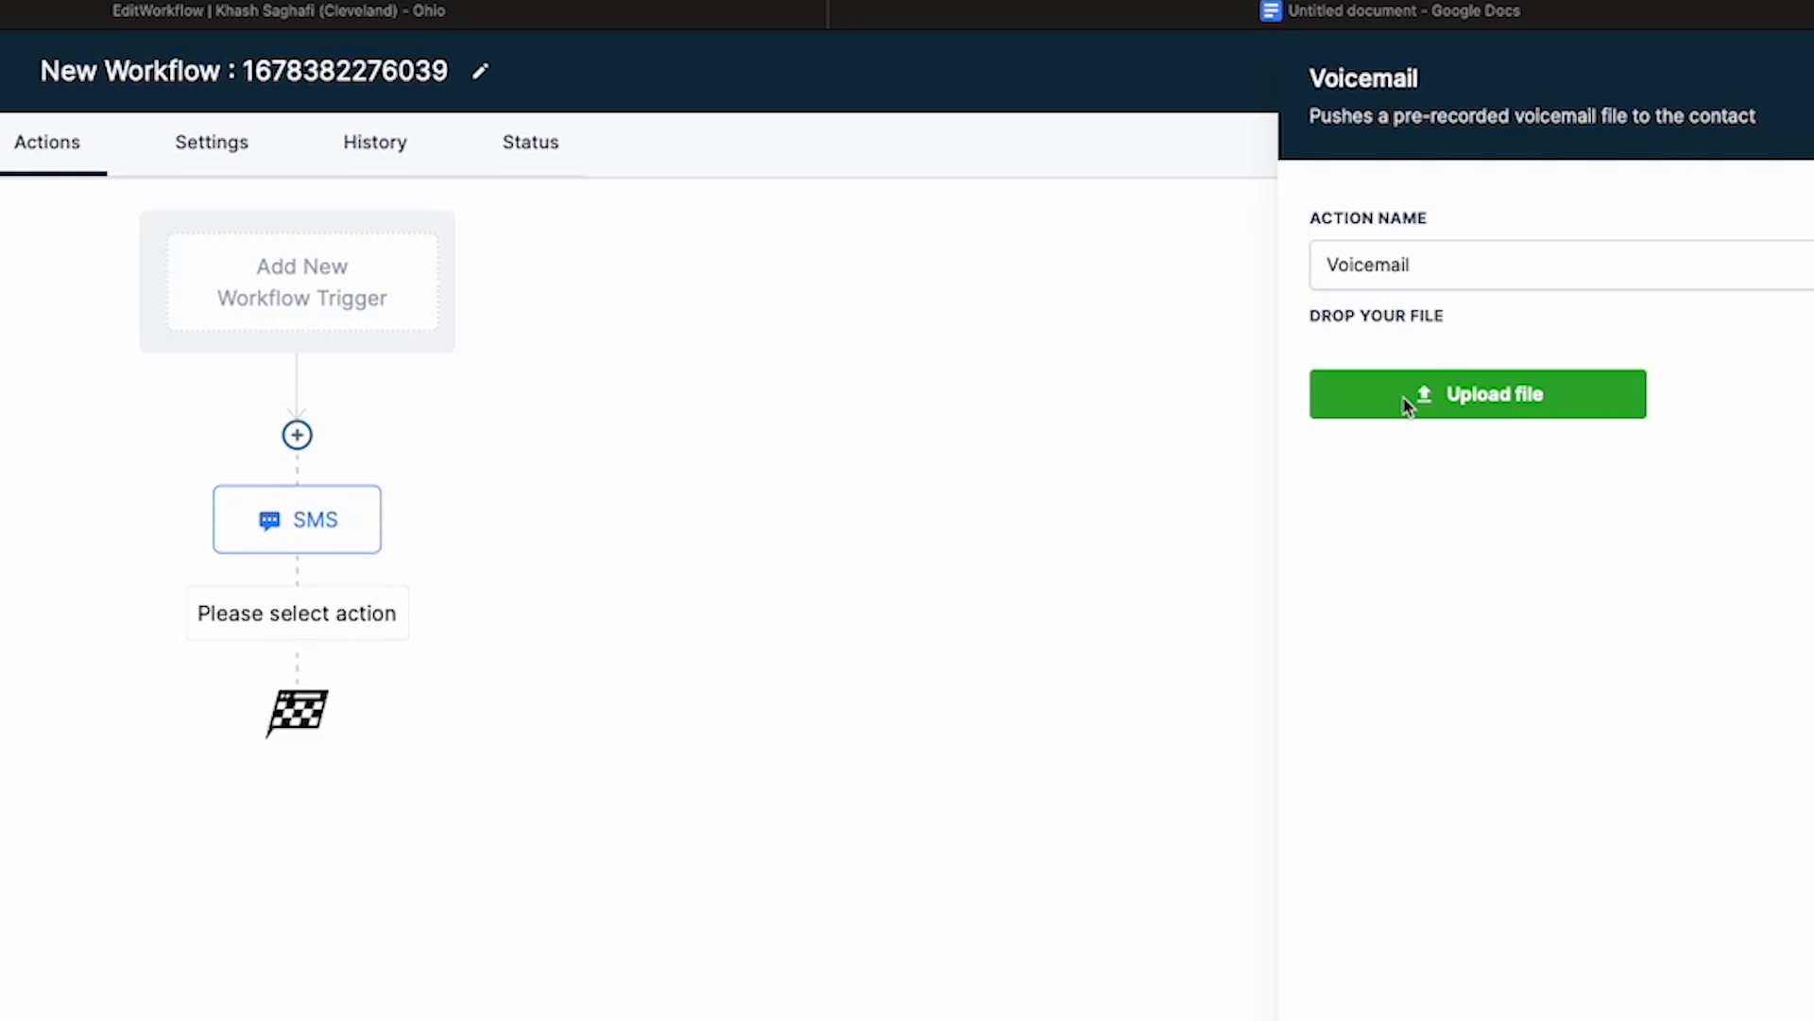
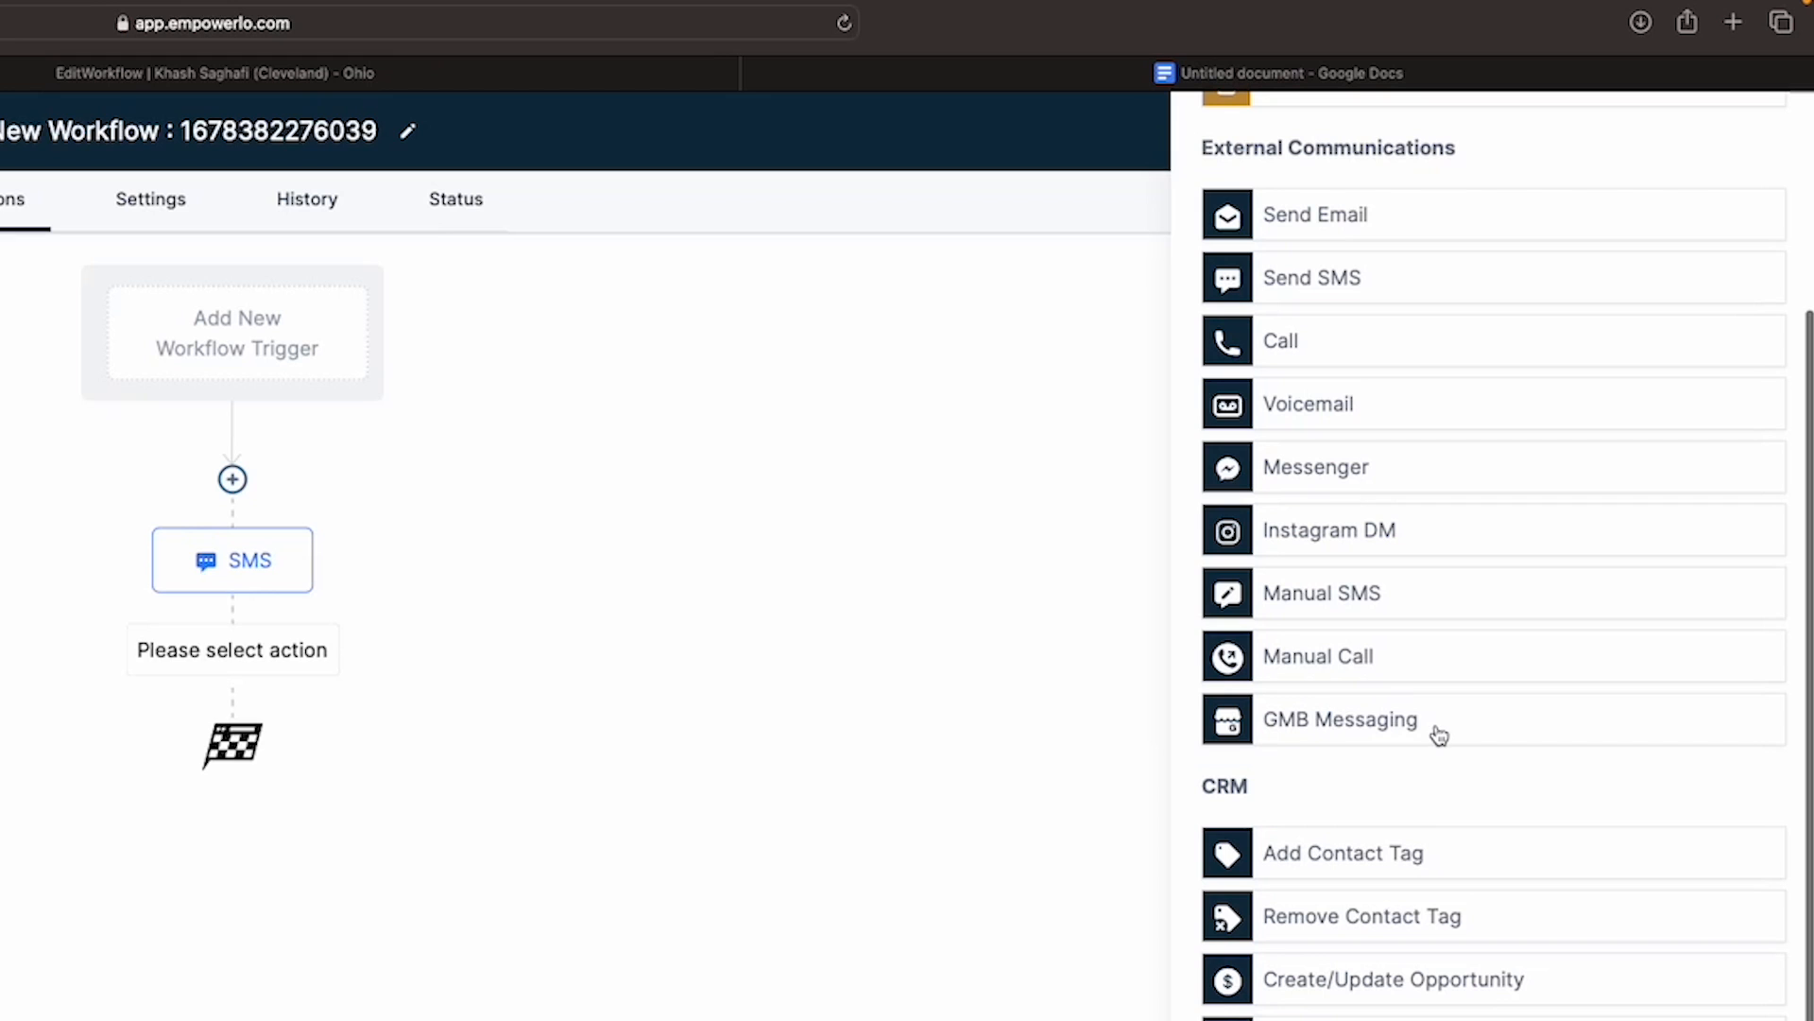
Step: Start a Send Internal Notification action after the SMS, with notification type SMS and user type Custom Number
scroll(1506, 837, down, 1)
scroll(1507, 837, down, 10)
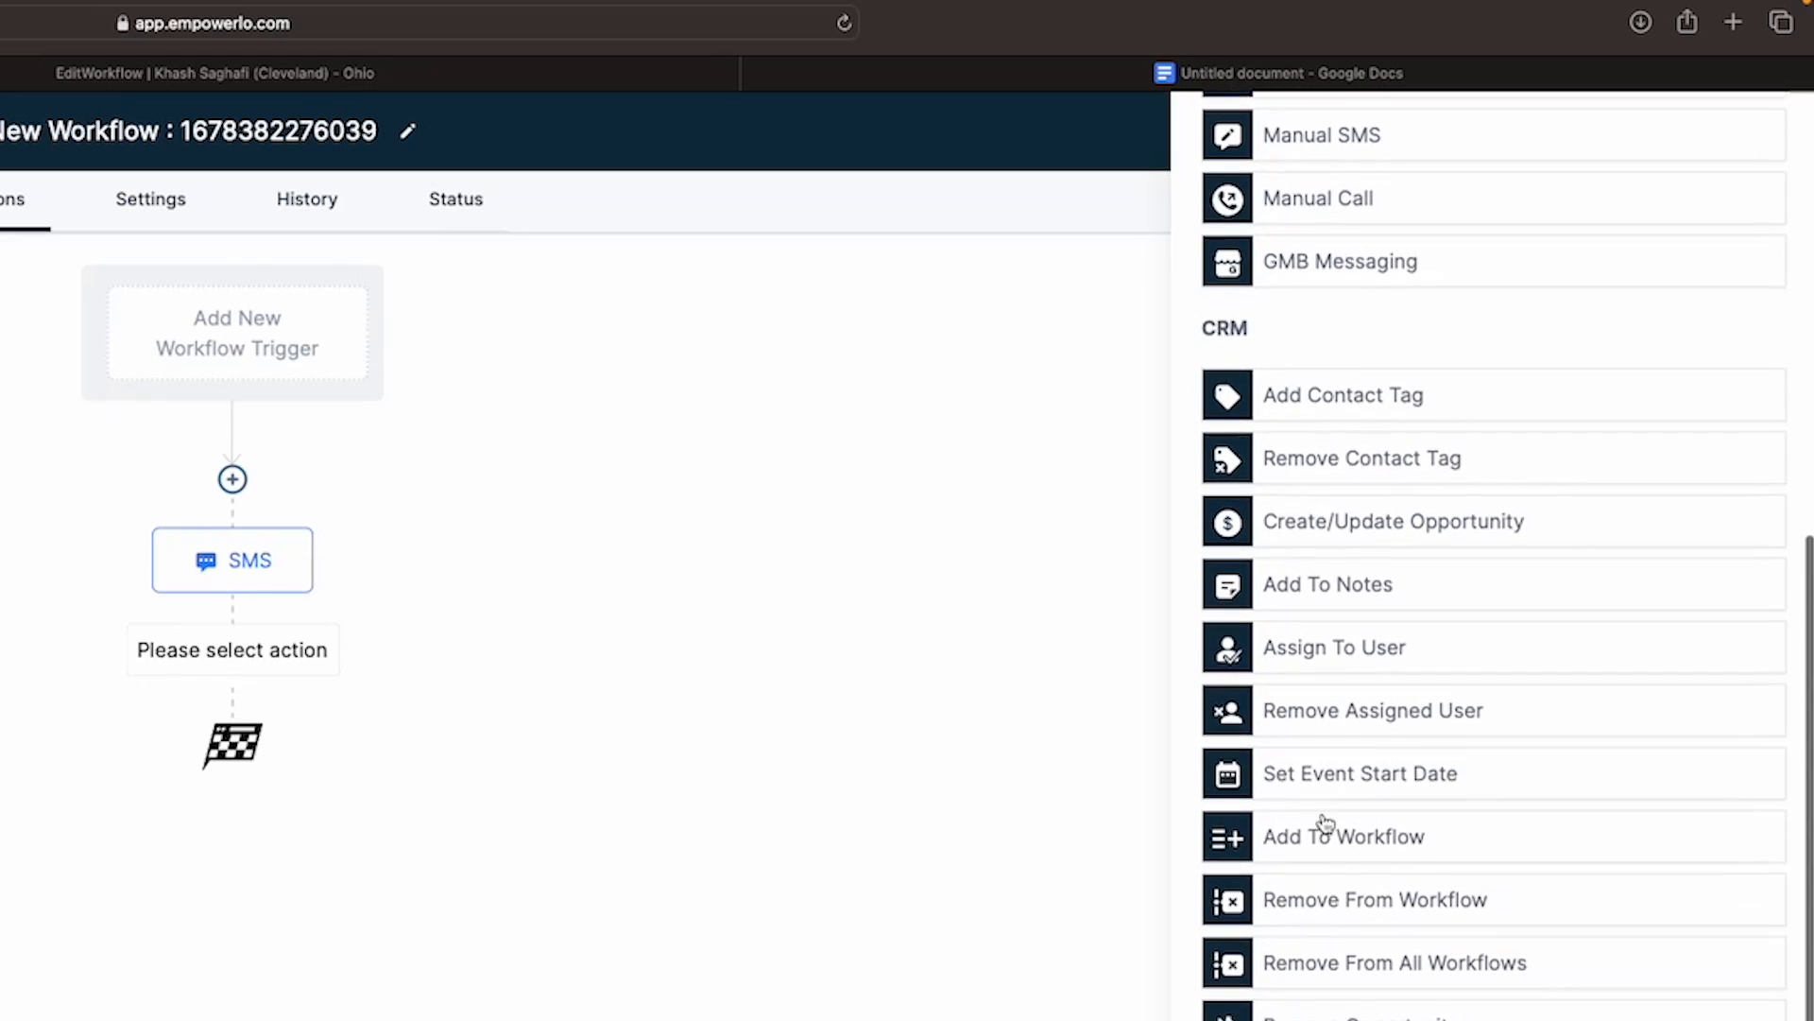
scroll(1473, 775, down, 3)
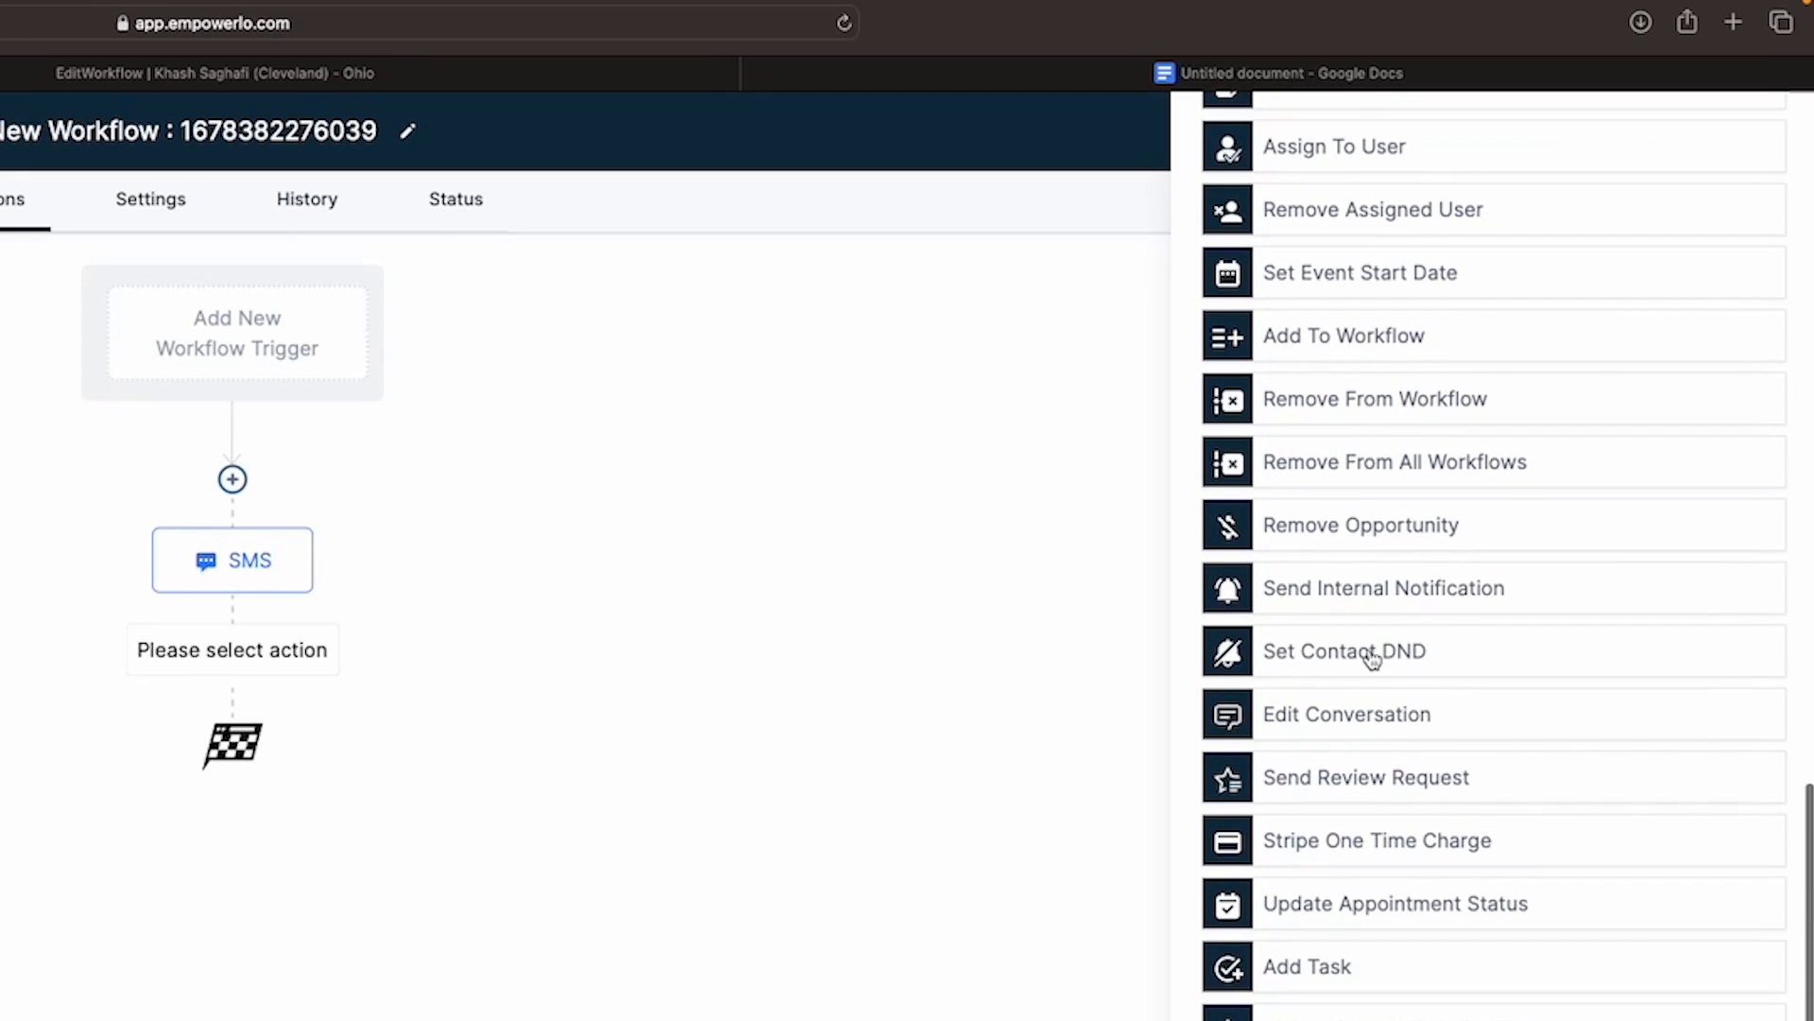
click(1418, 601)
click(1298, 427)
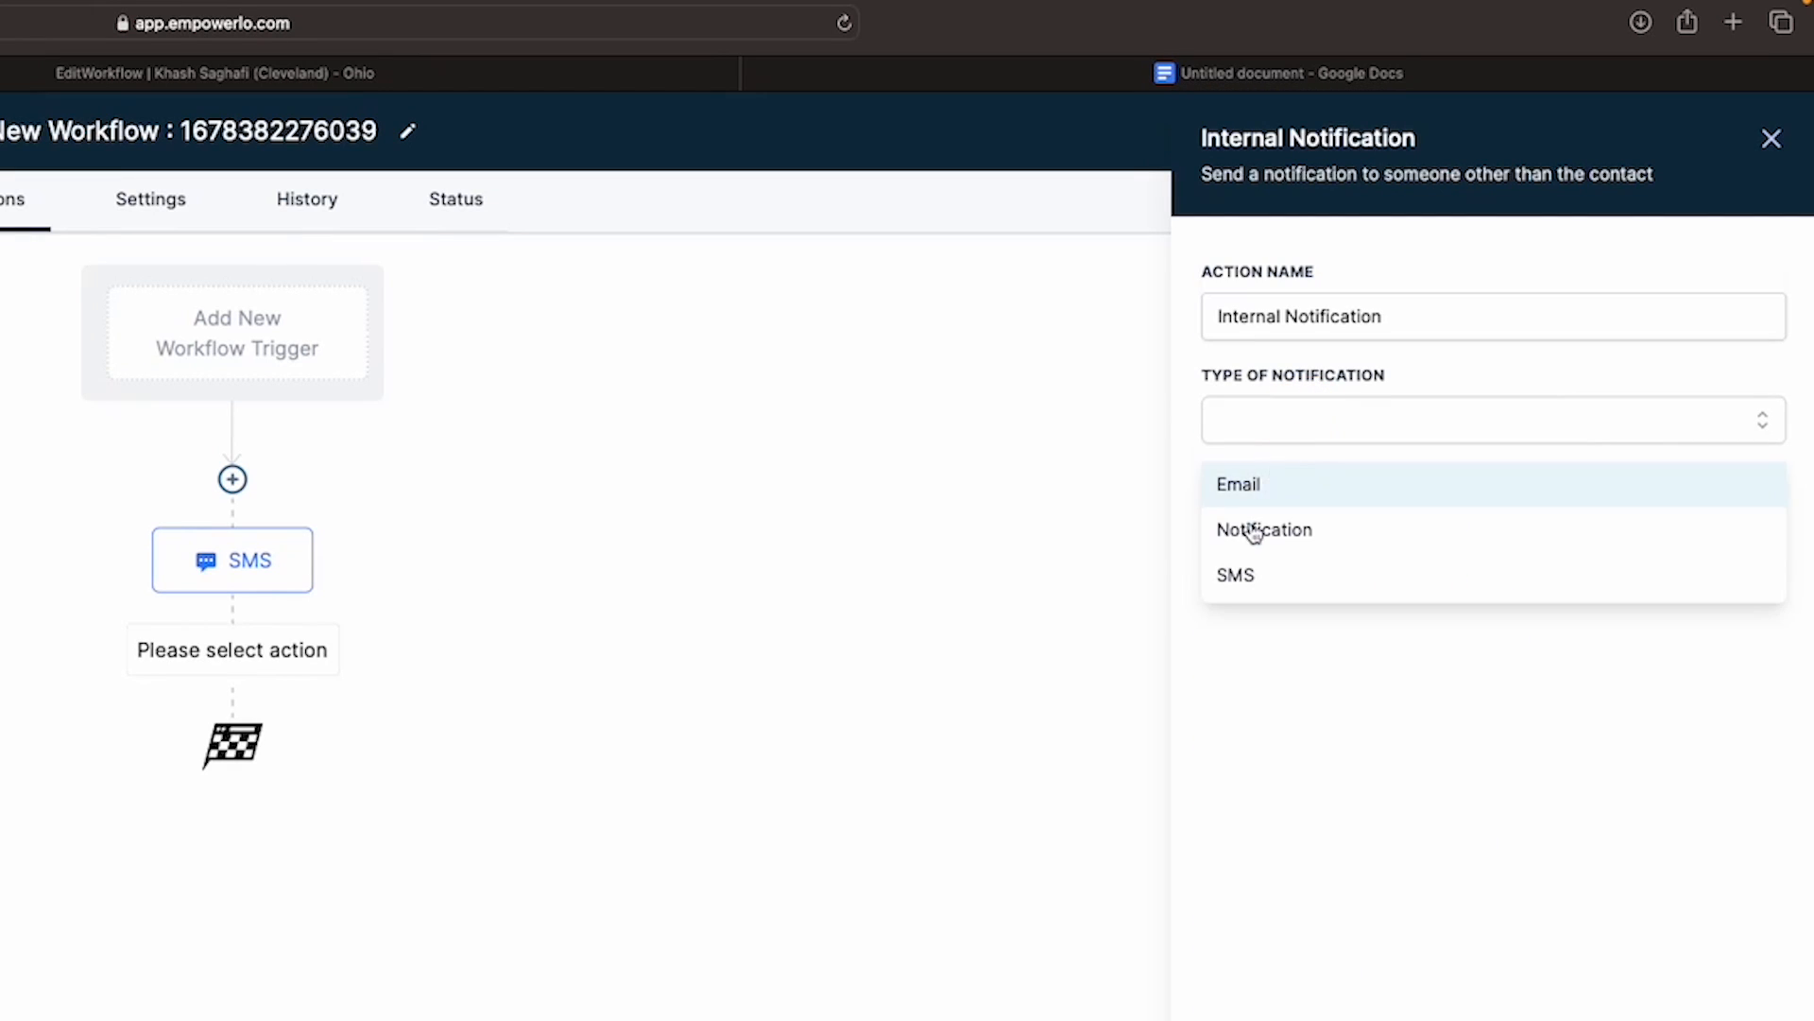
click(1238, 574)
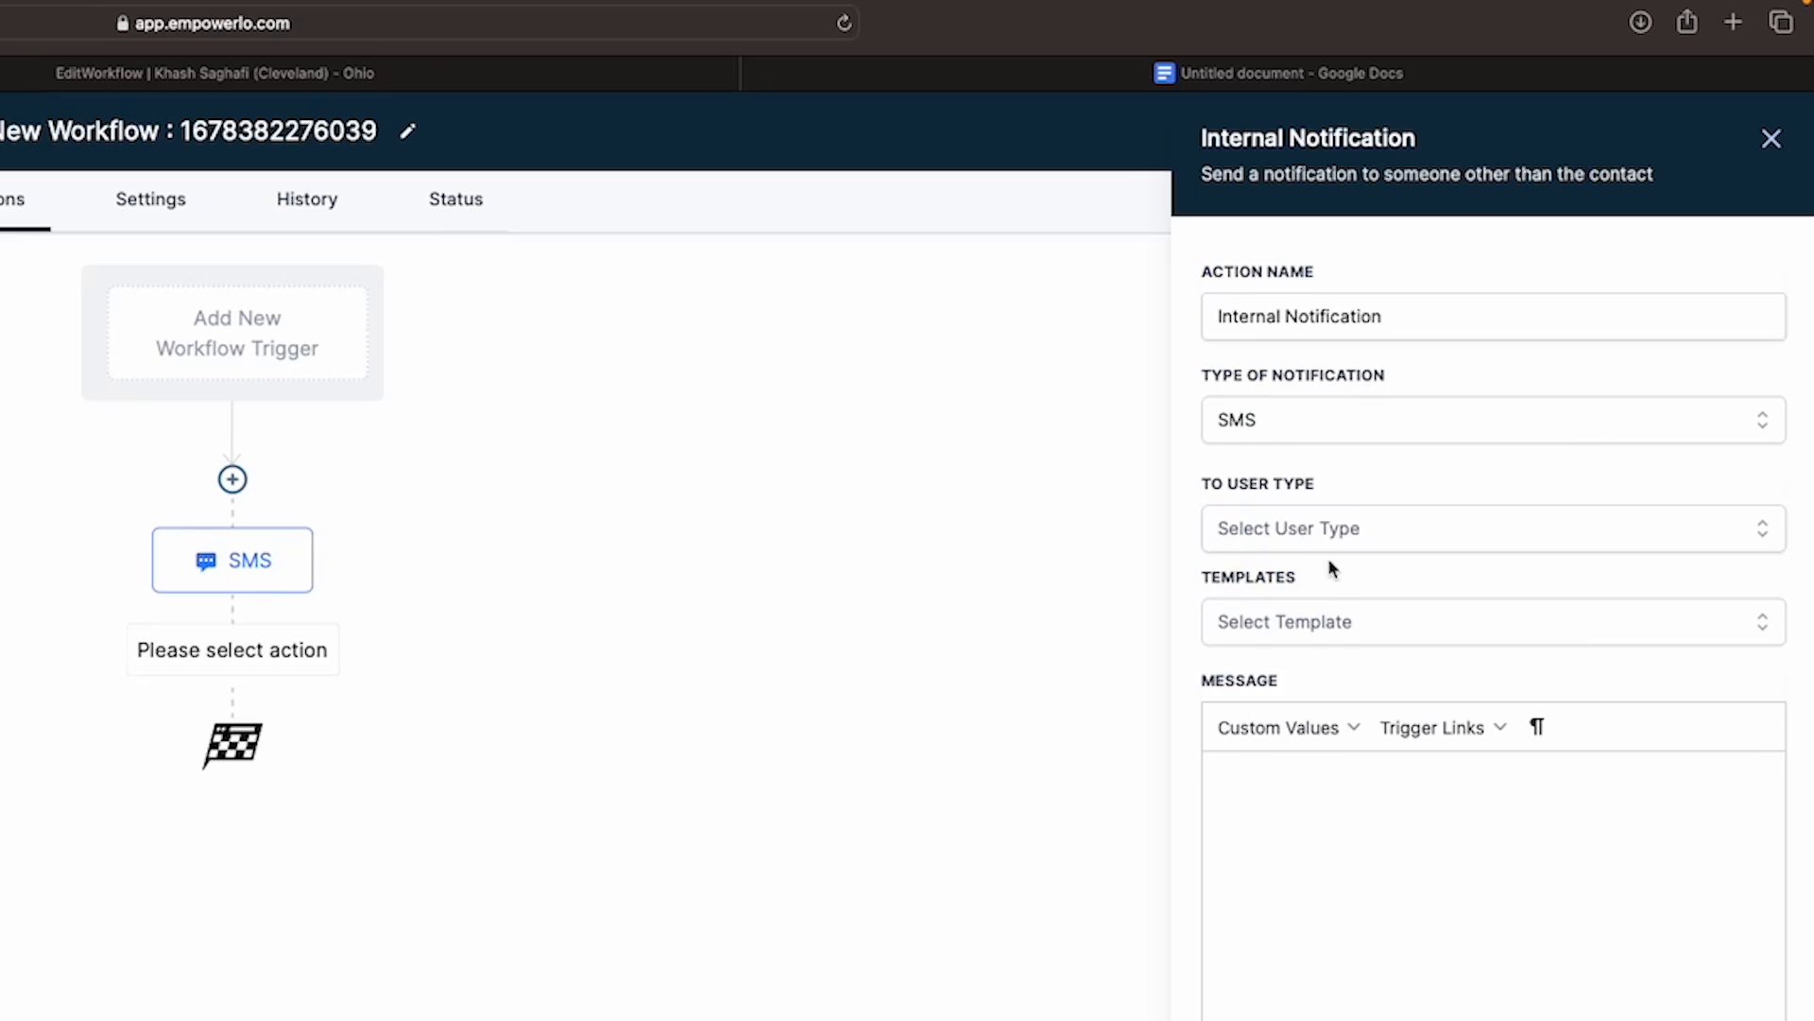
click(1329, 529)
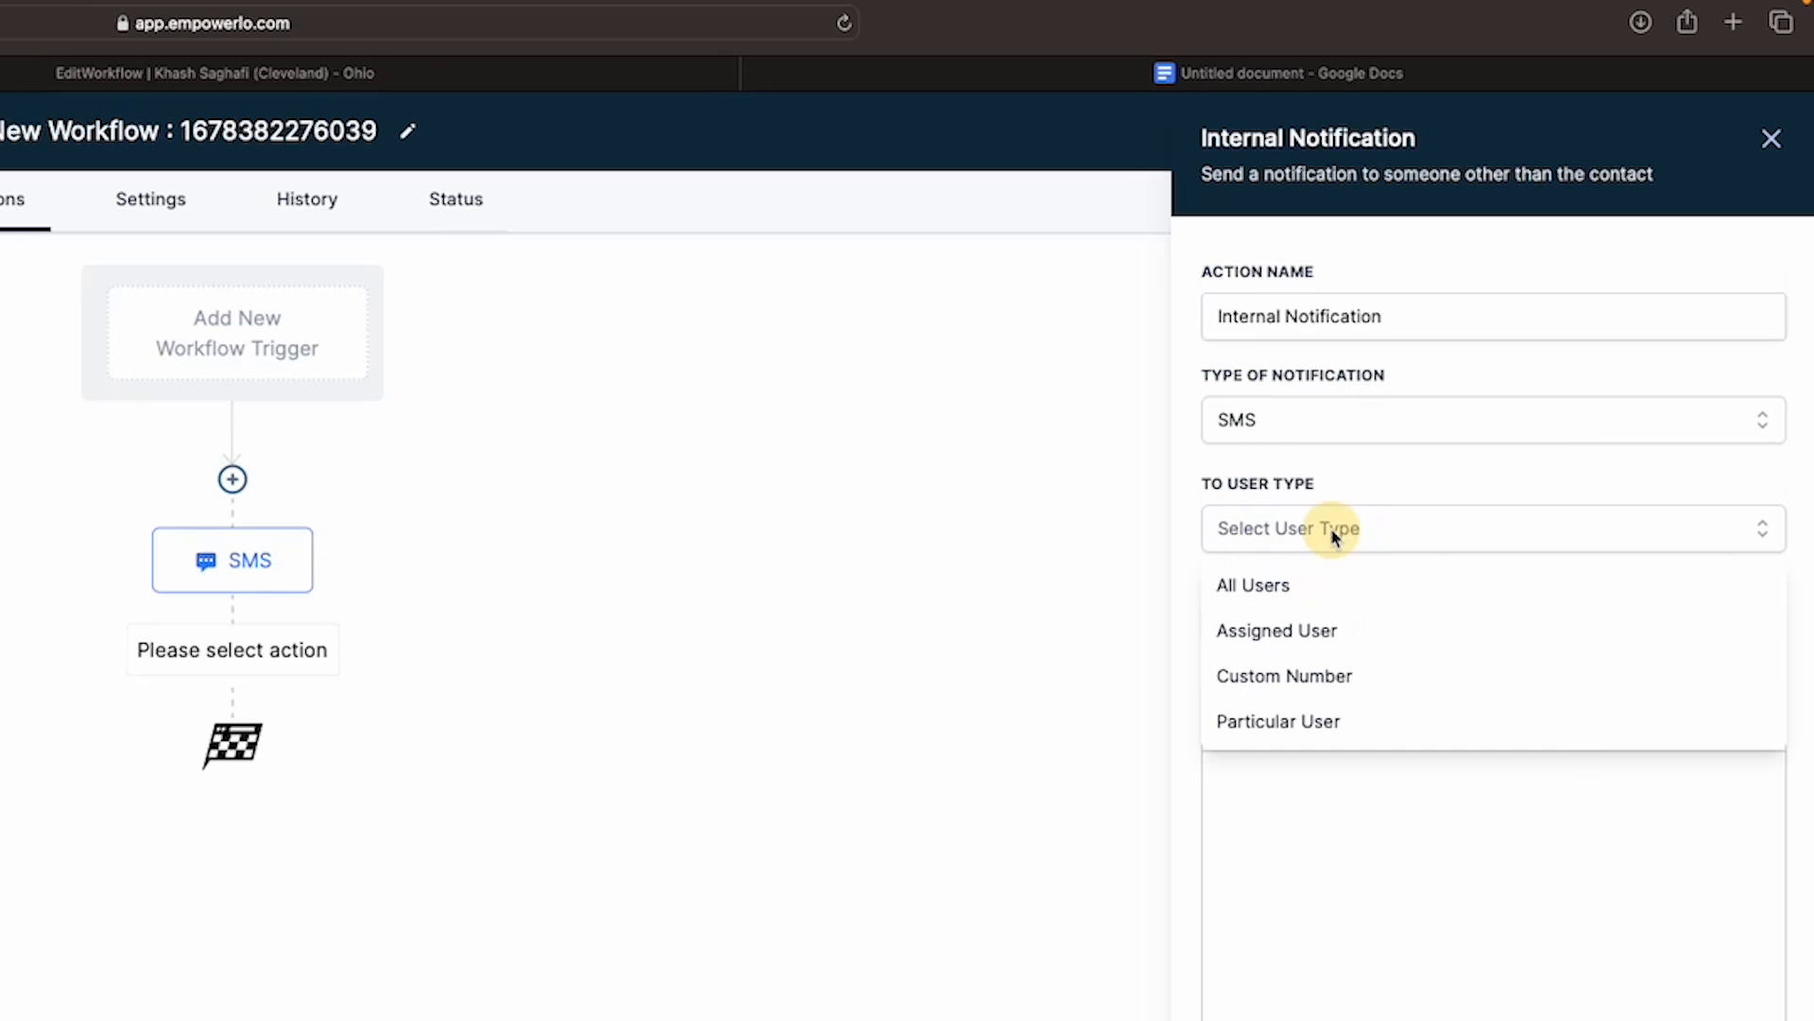
click(1269, 676)
click(1283, 626)
text(f)
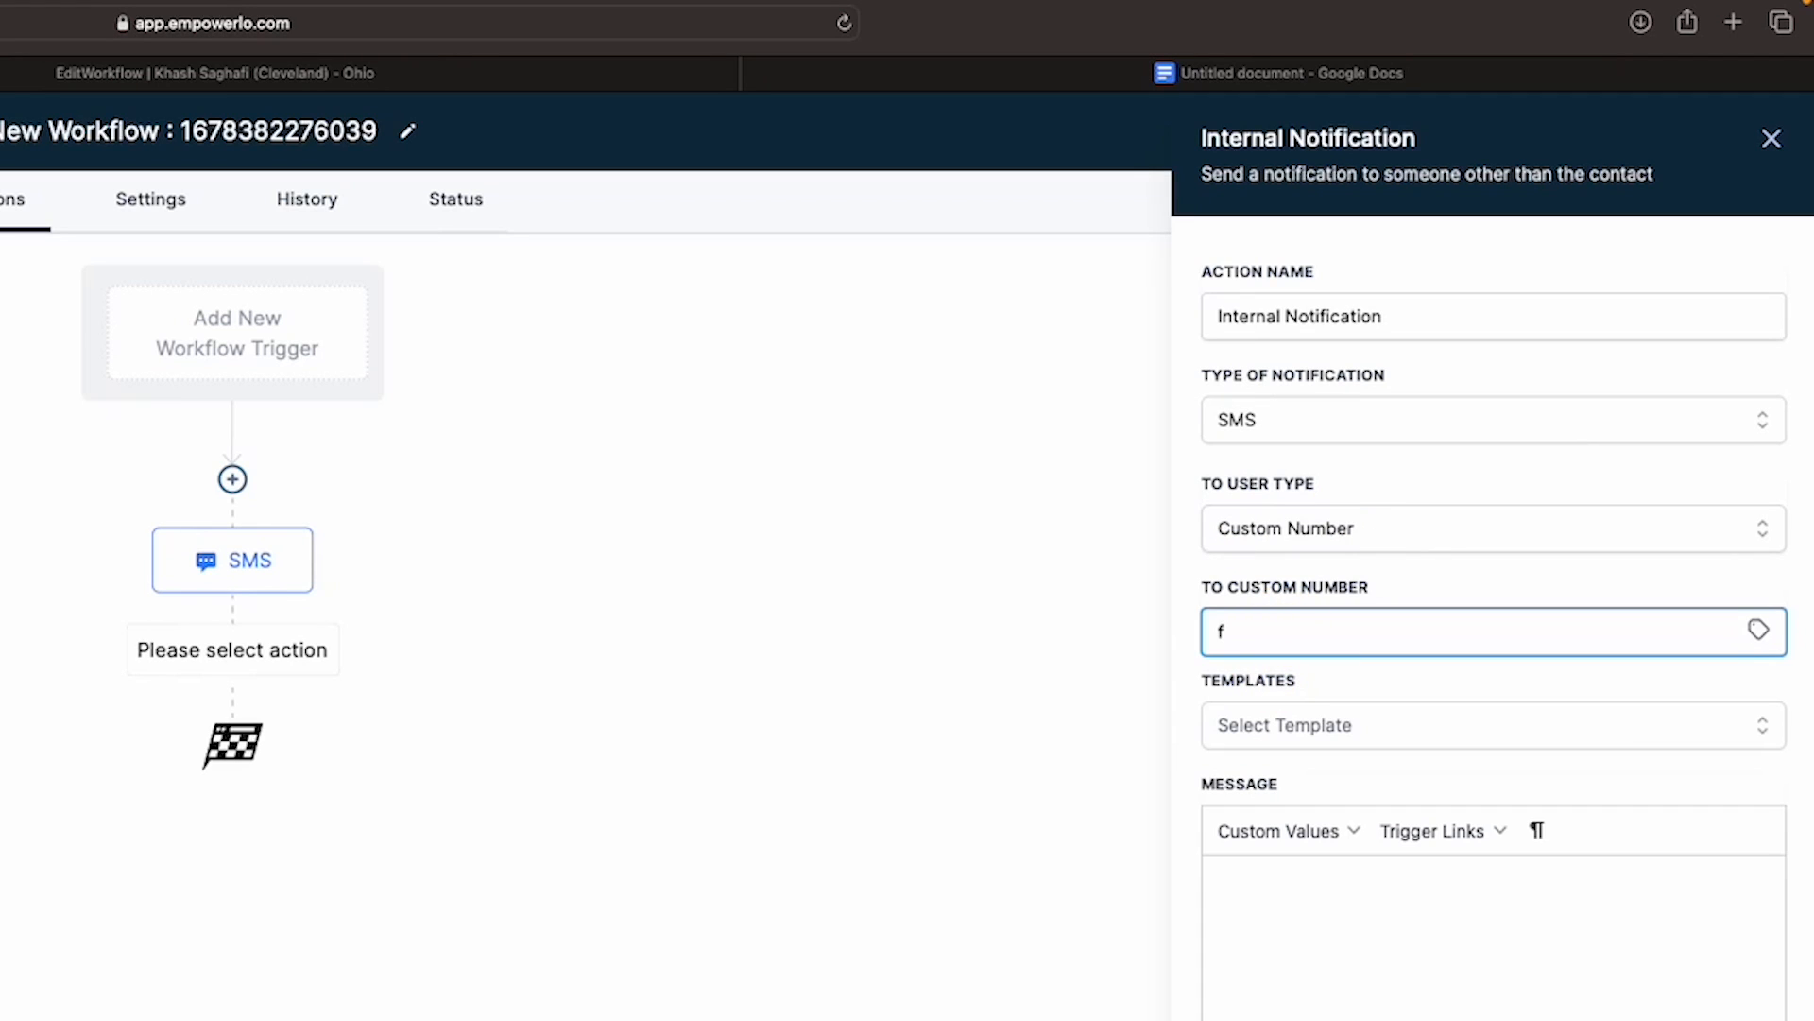
key(BackSpace)
text(2082)
click(127, 142)
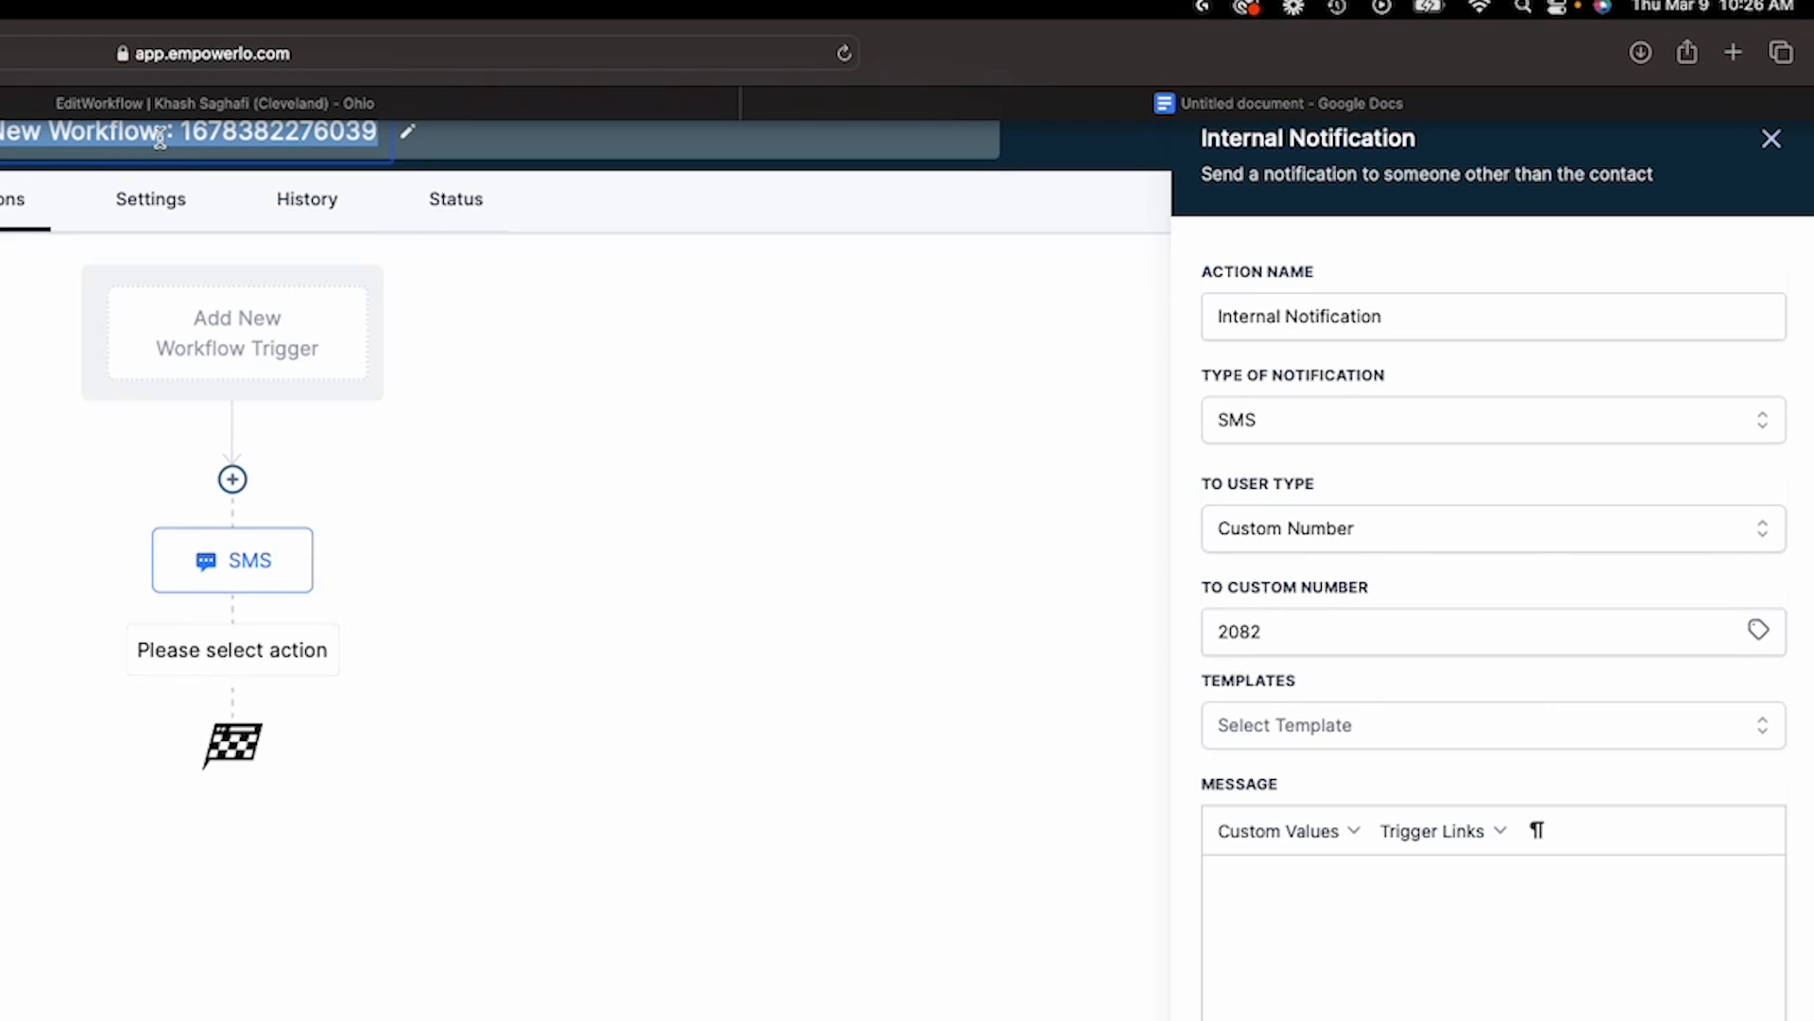
double_click(1333, 636)
key(BackSpace)
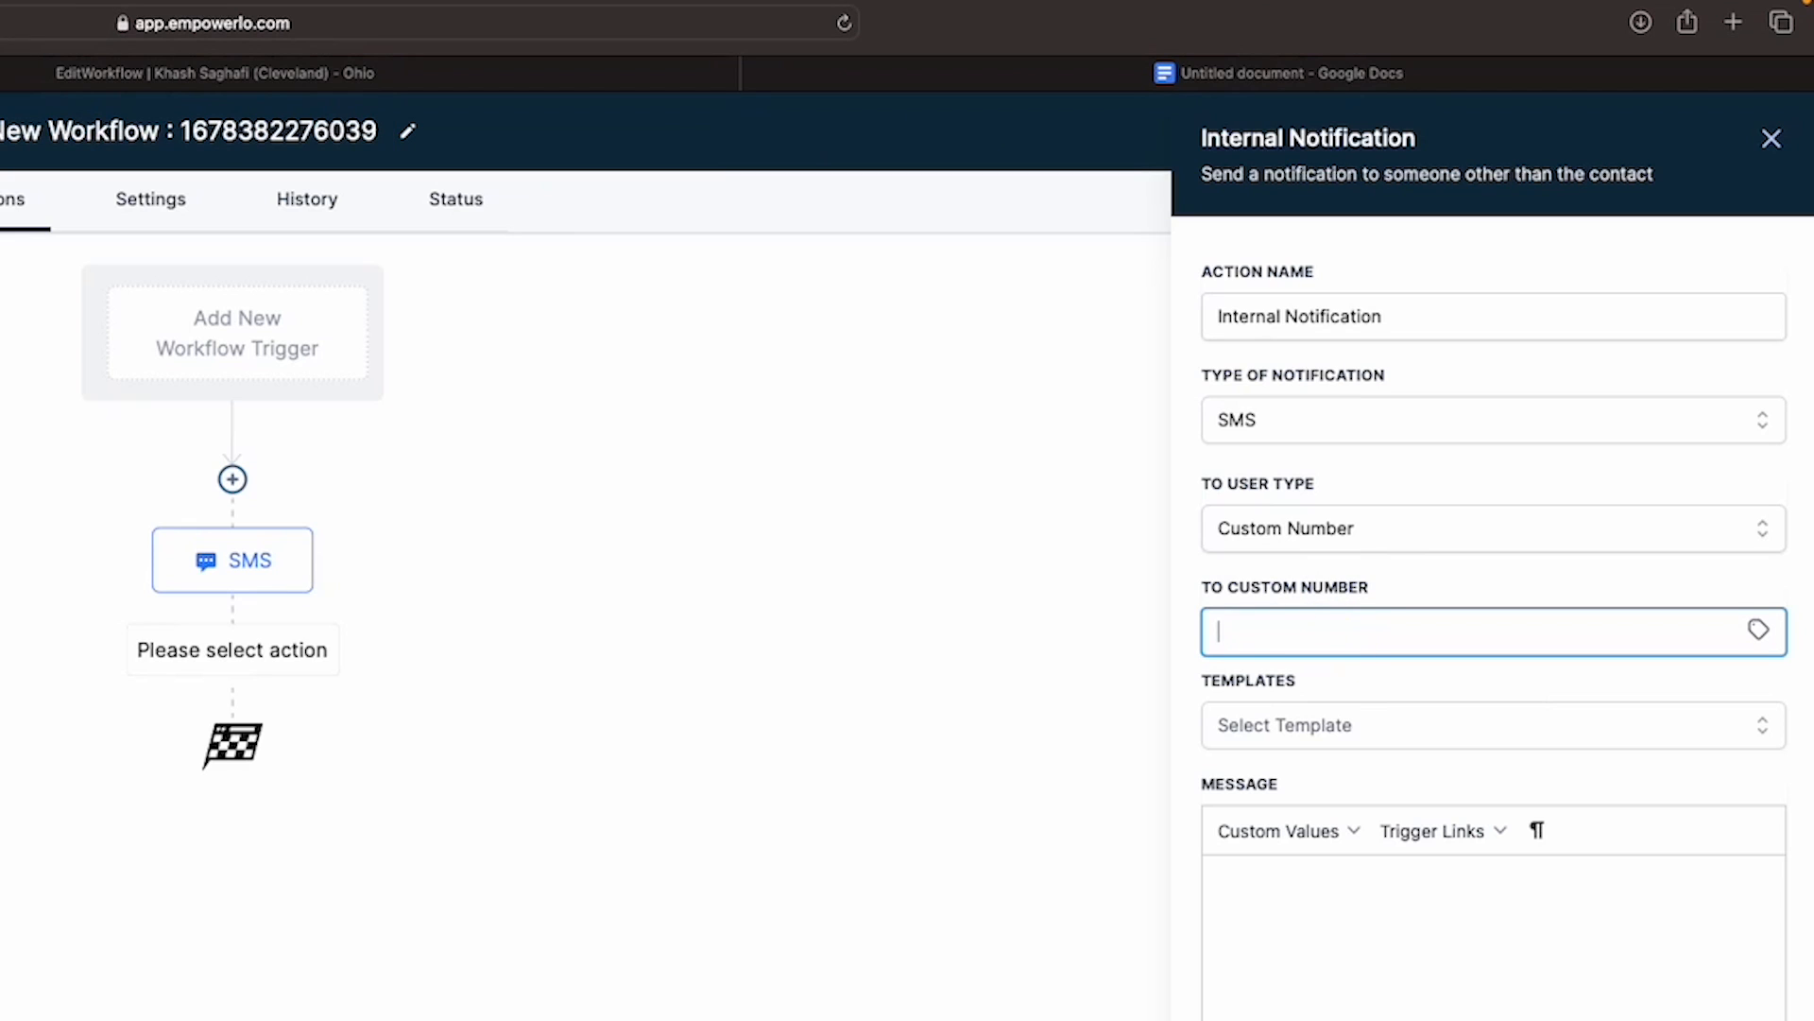
Step: Look through the contact custom fields available as custom values for the internal notification's custom number
click(1757, 629)
click(1677, 673)
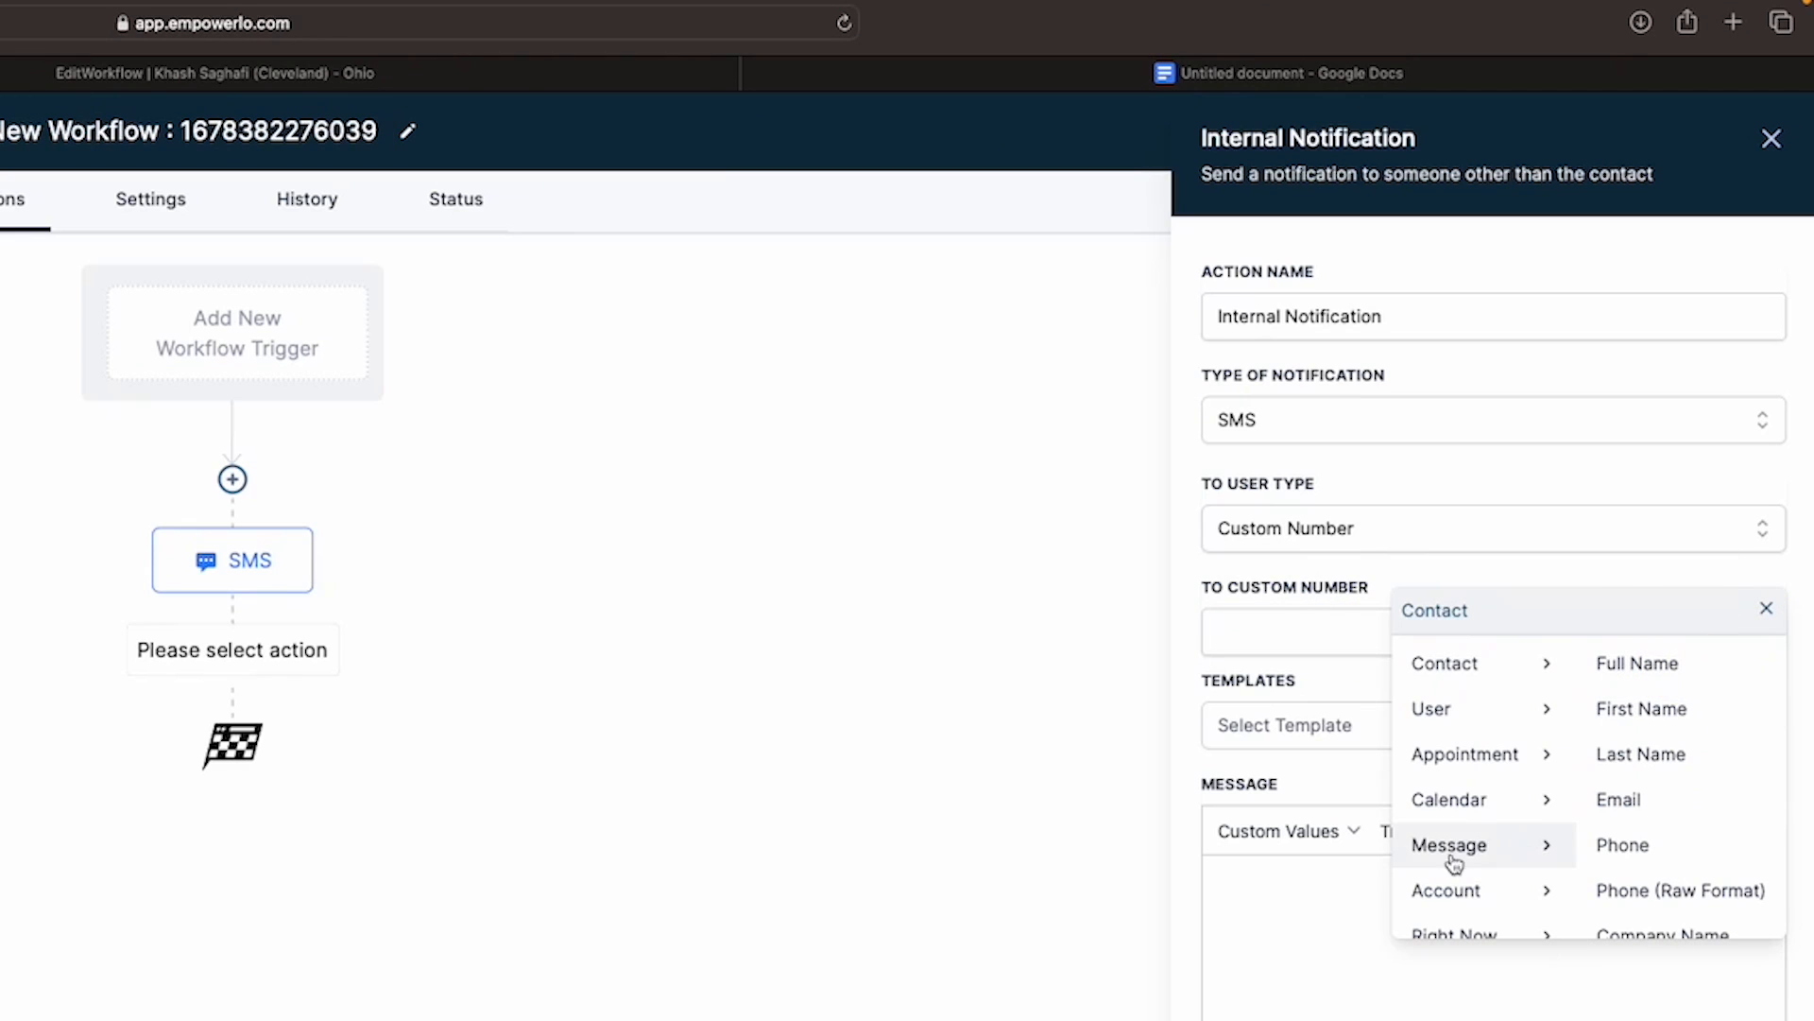
scroll(1621, 851, down, 5)
click(1654, 896)
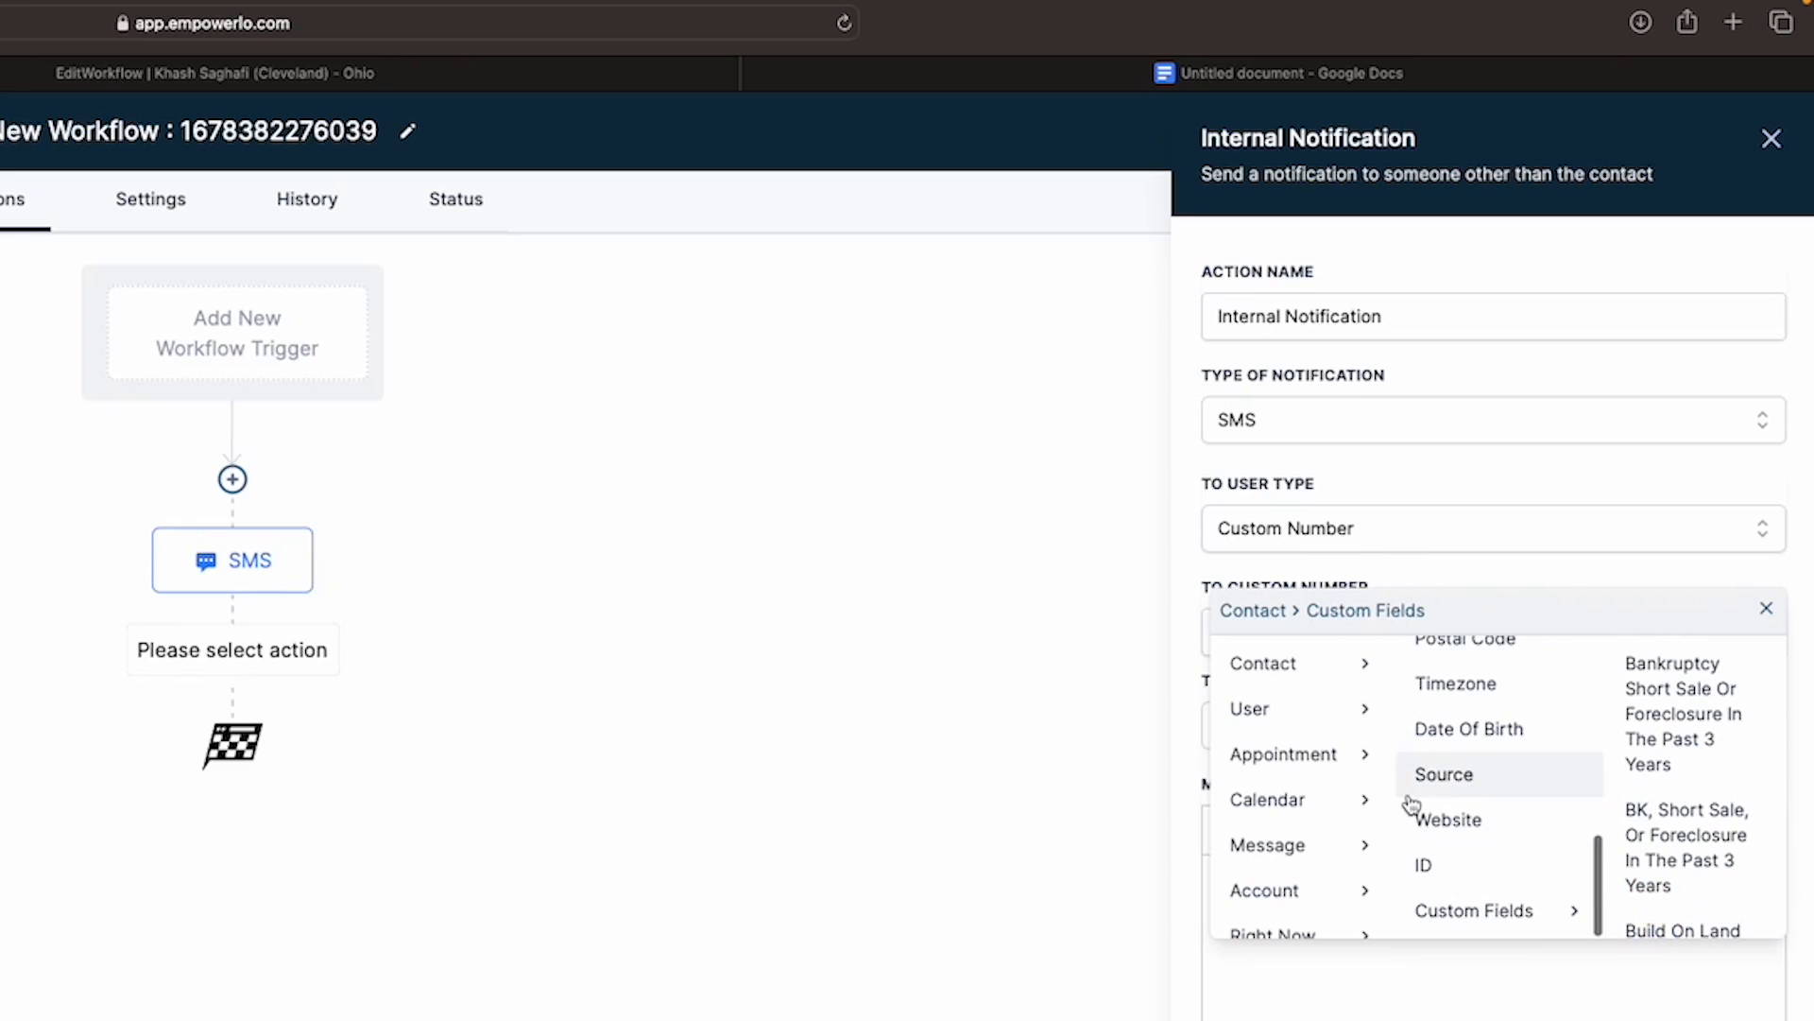
scroll(1687, 836, down, 3)
scroll(1687, 836, down, 8)
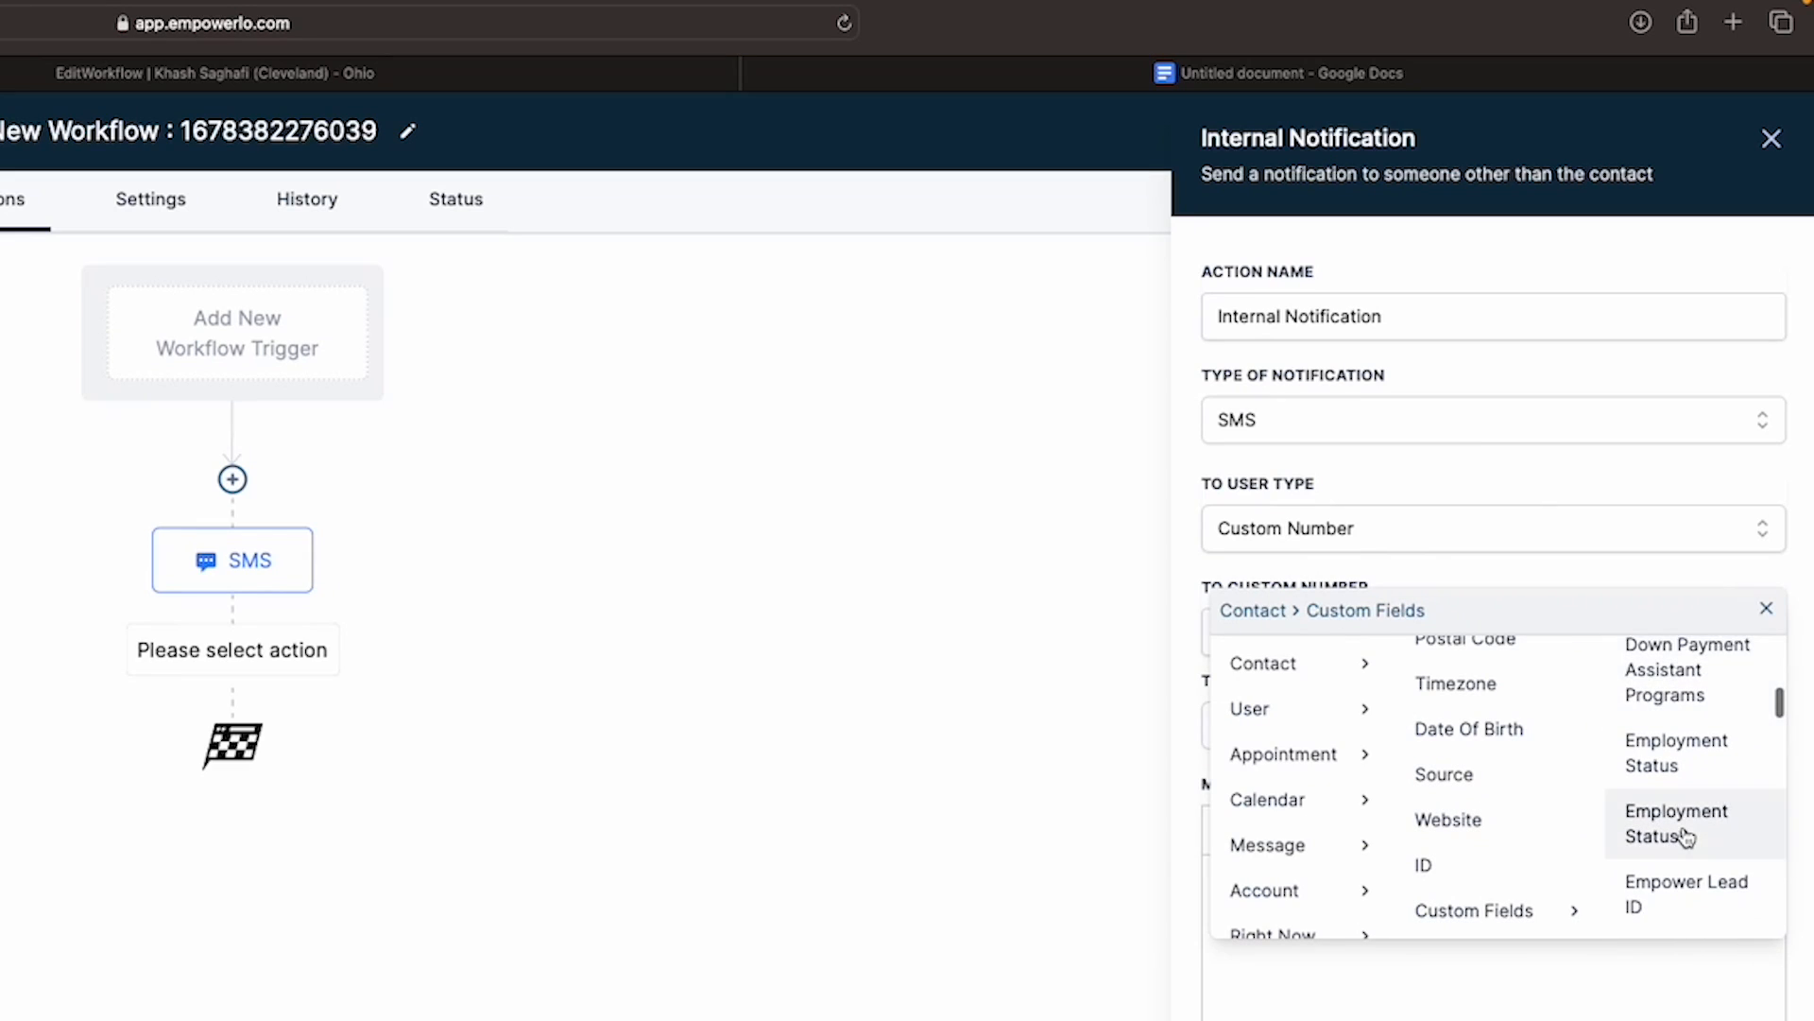
scroll(1686, 837, down, 10)
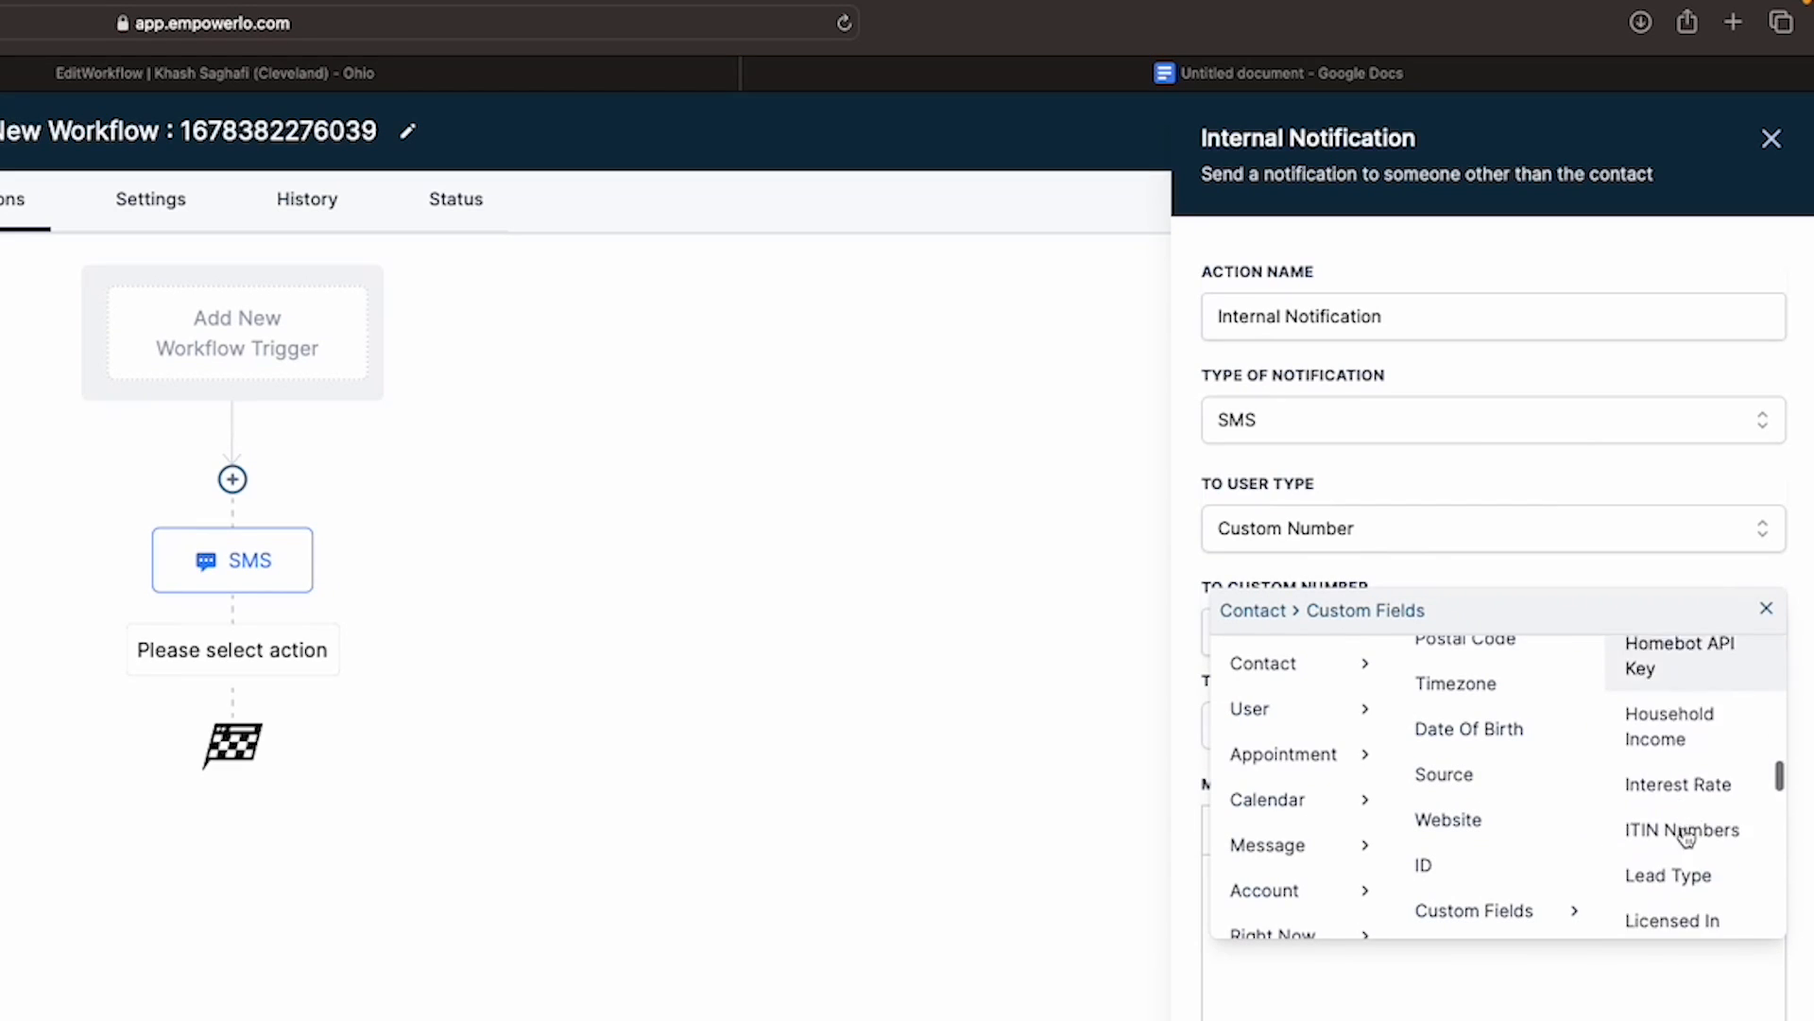
scroll(1687, 836, down, 10)
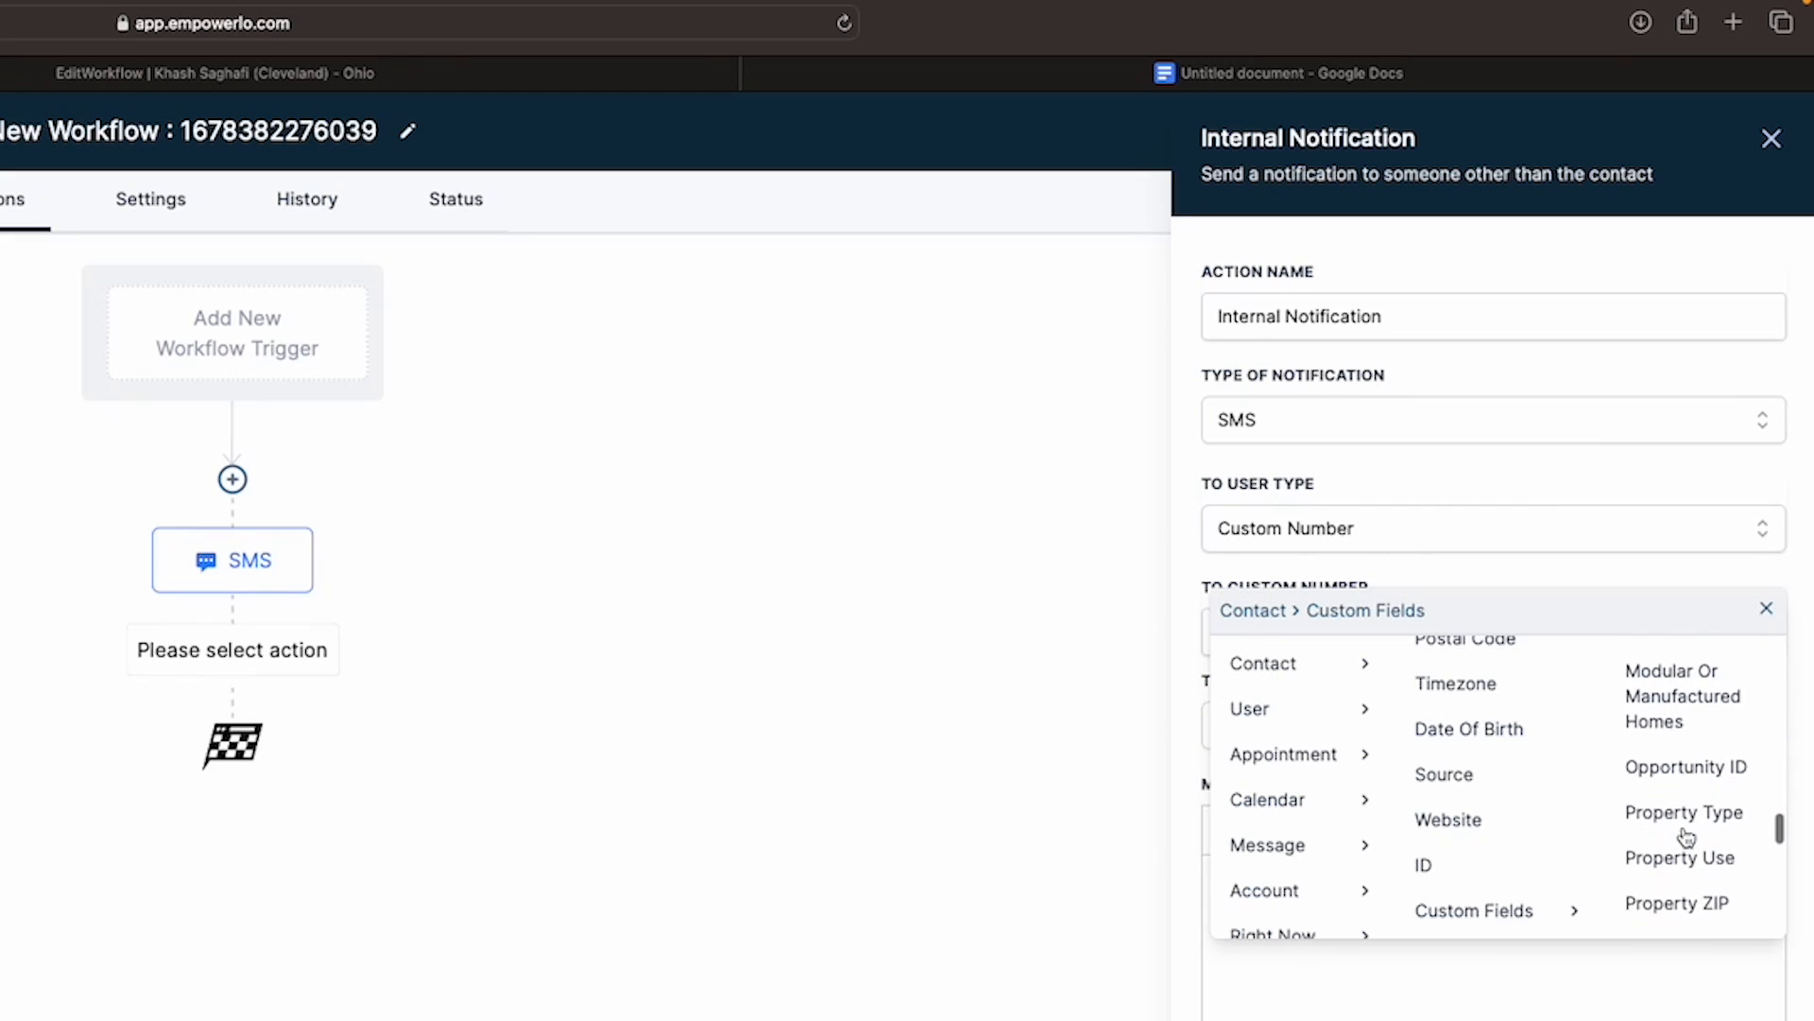
scroll(1686, 836, down, 10)
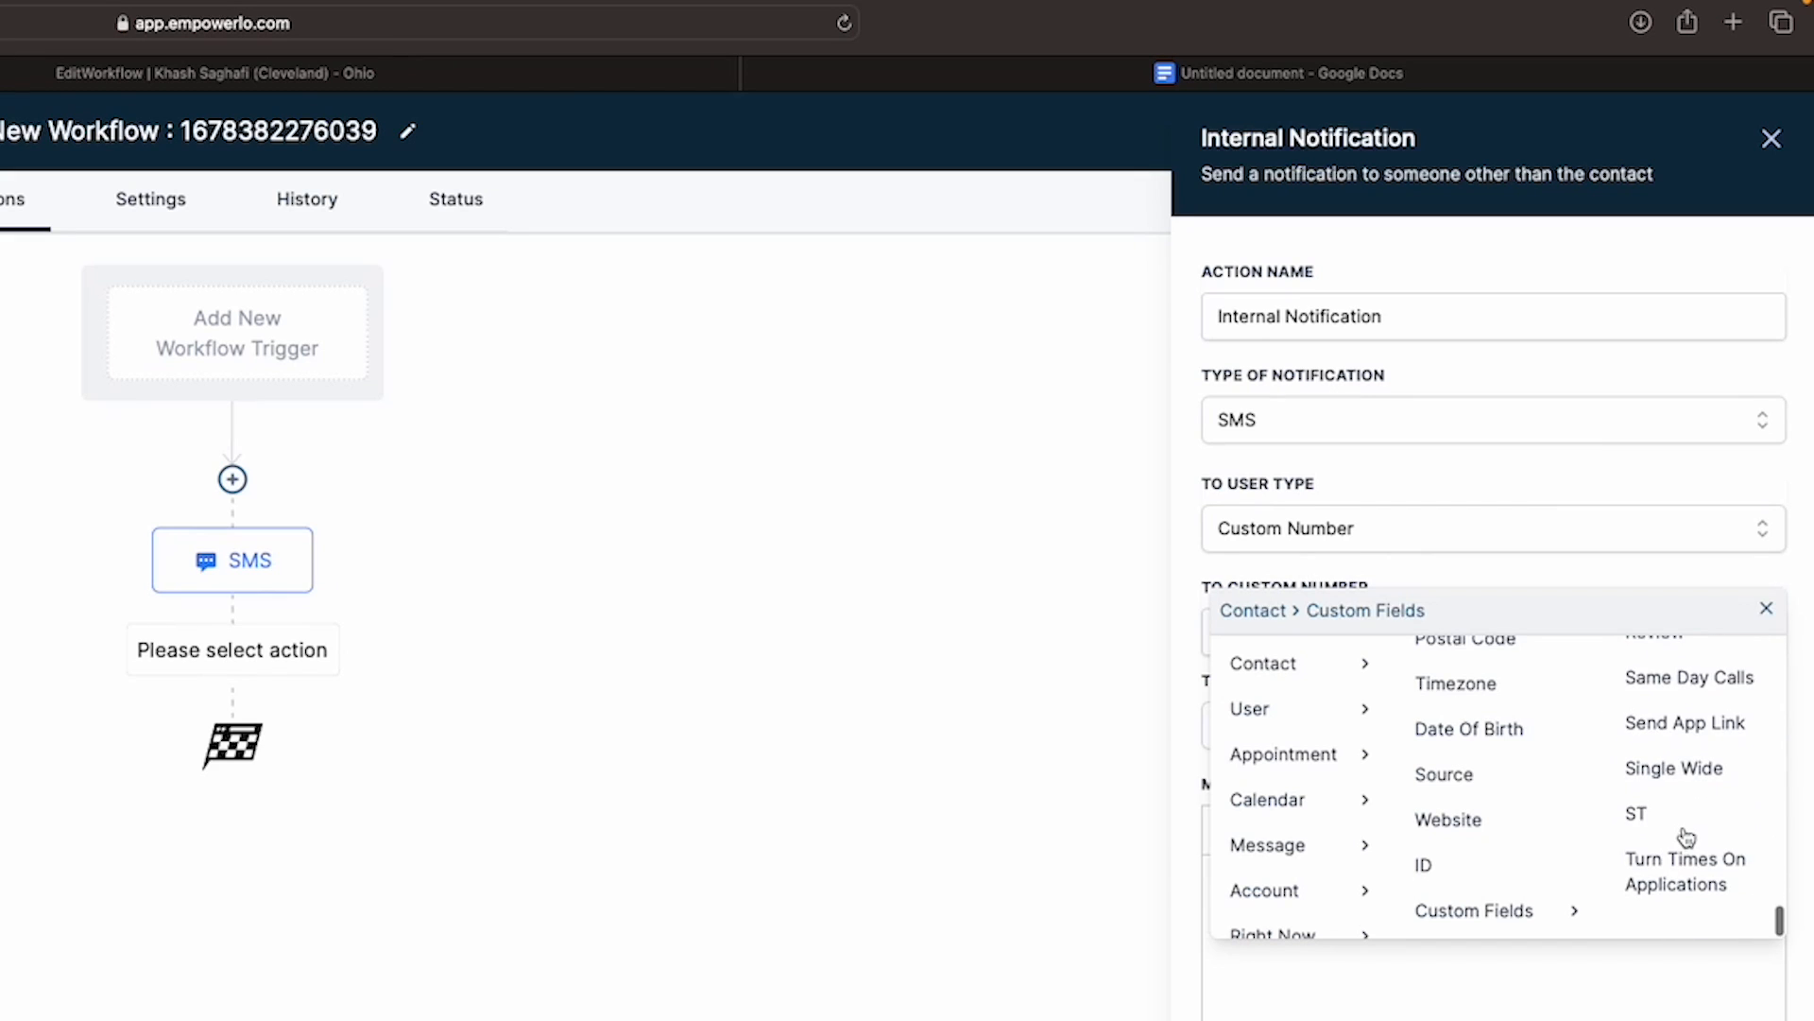
Step: Try the contact's Phone (Raw Format) as the notification's custom number, clear it and close the action unsaved
scroll(1486, 846, up, 5)
scroll(1487, 845, up, 8)
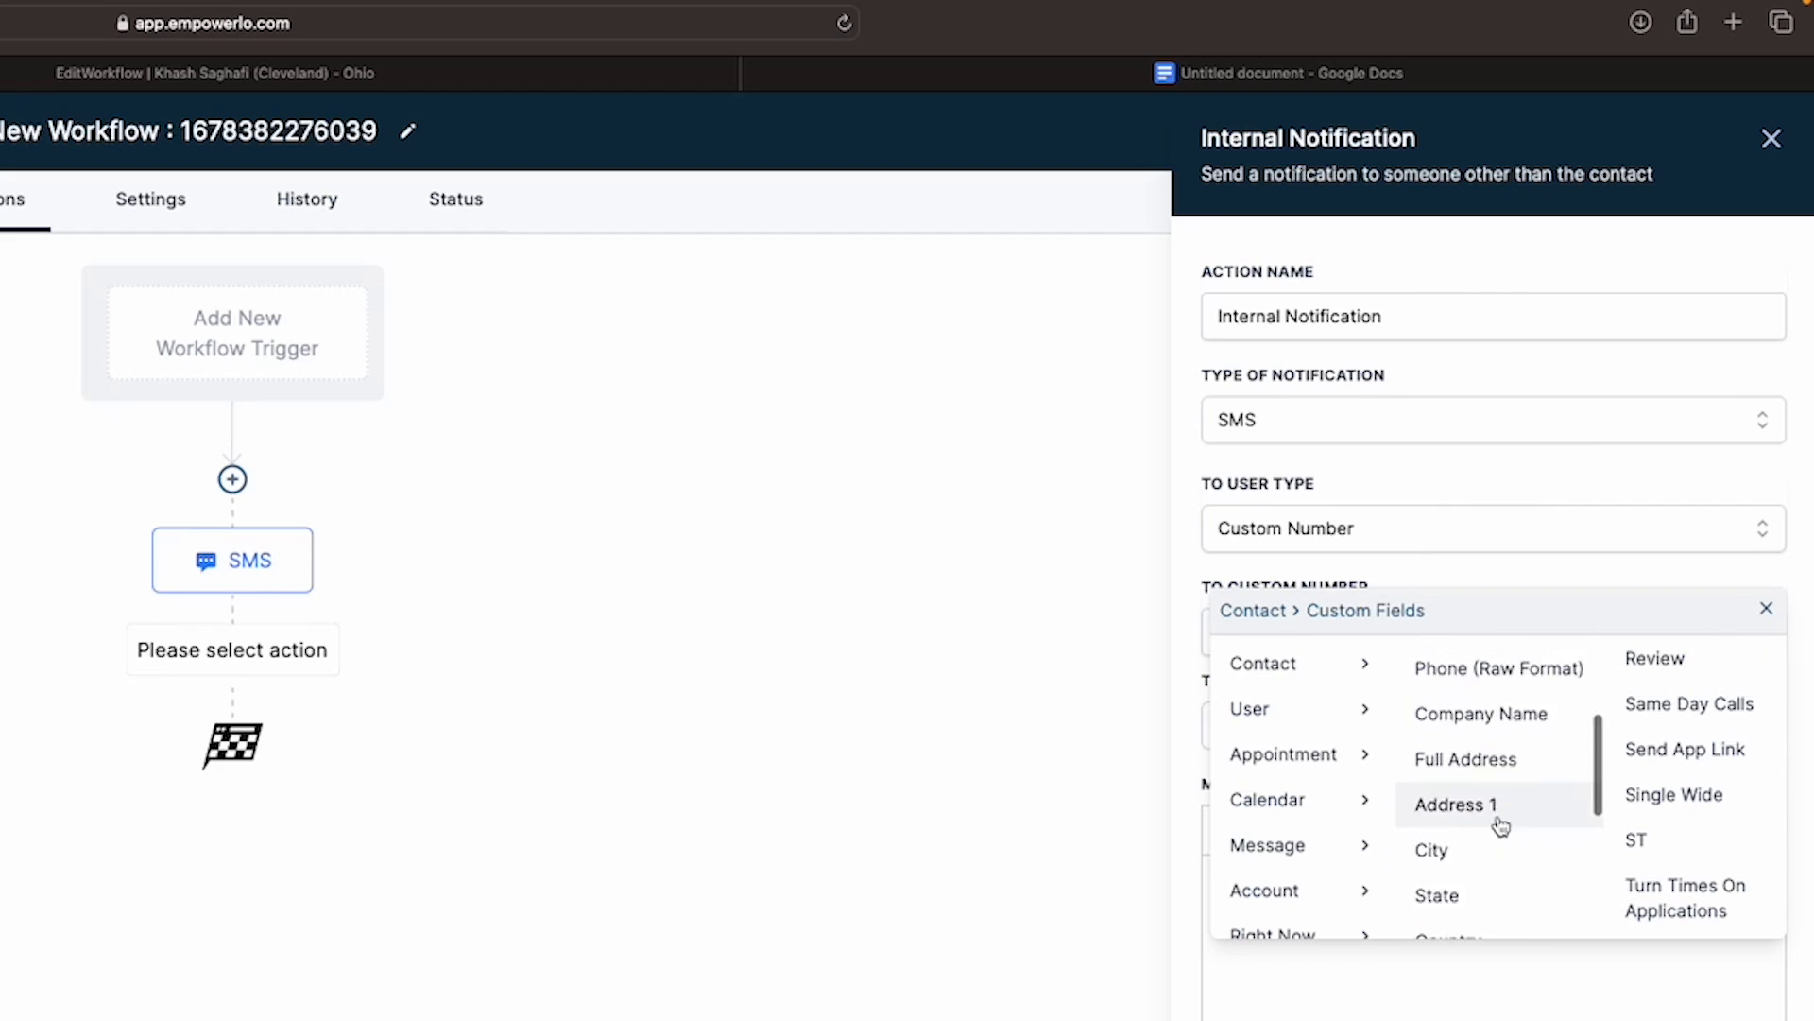
click(1479, 894)
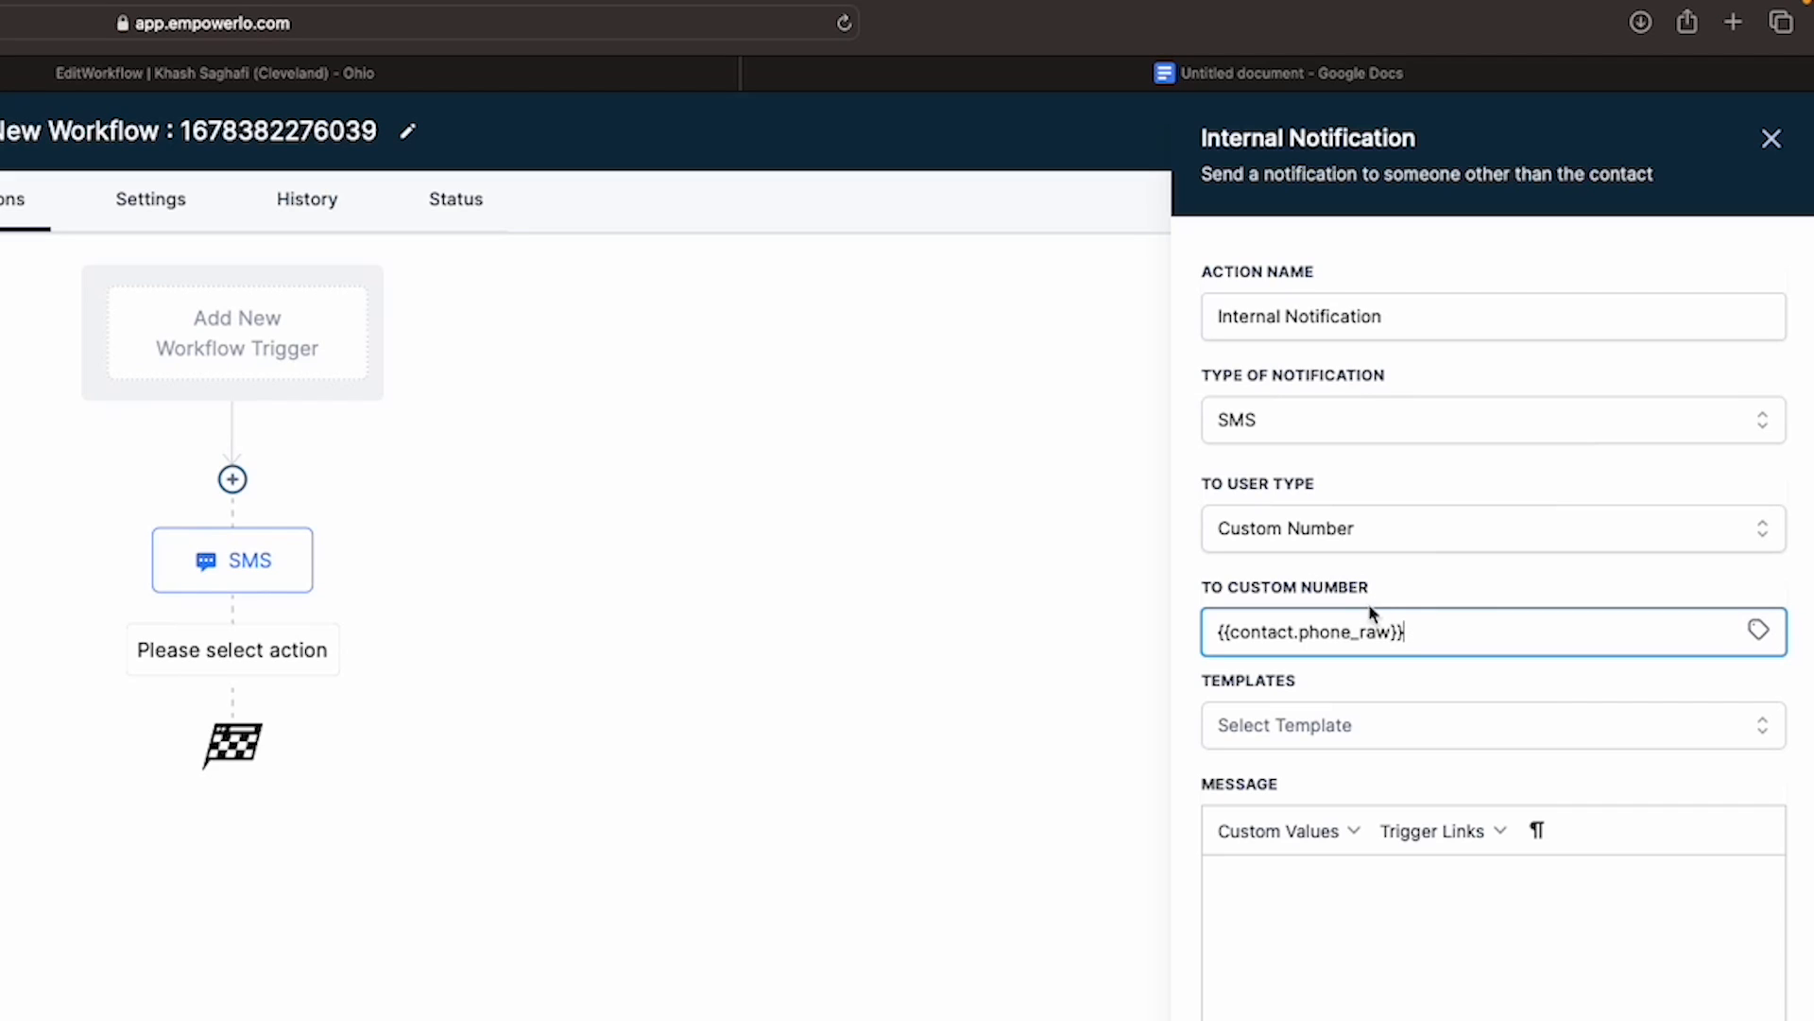
triple_click(1416, 631)
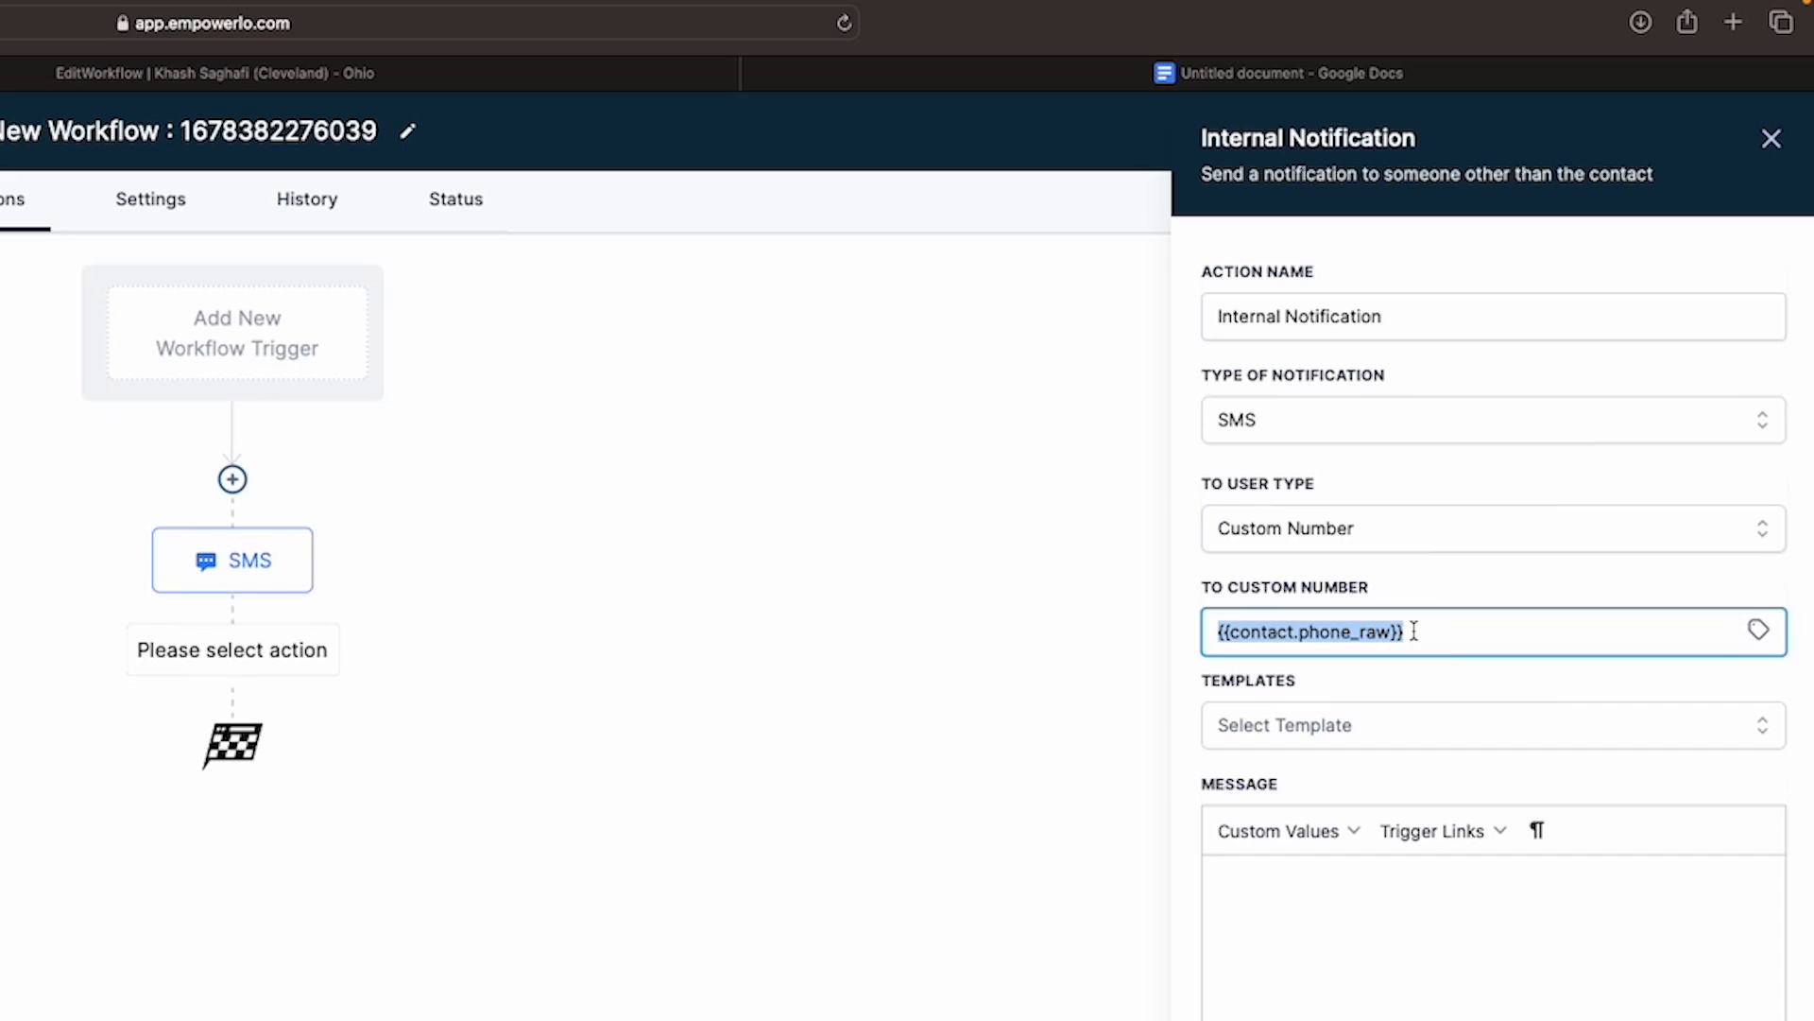
key(BackSpace)
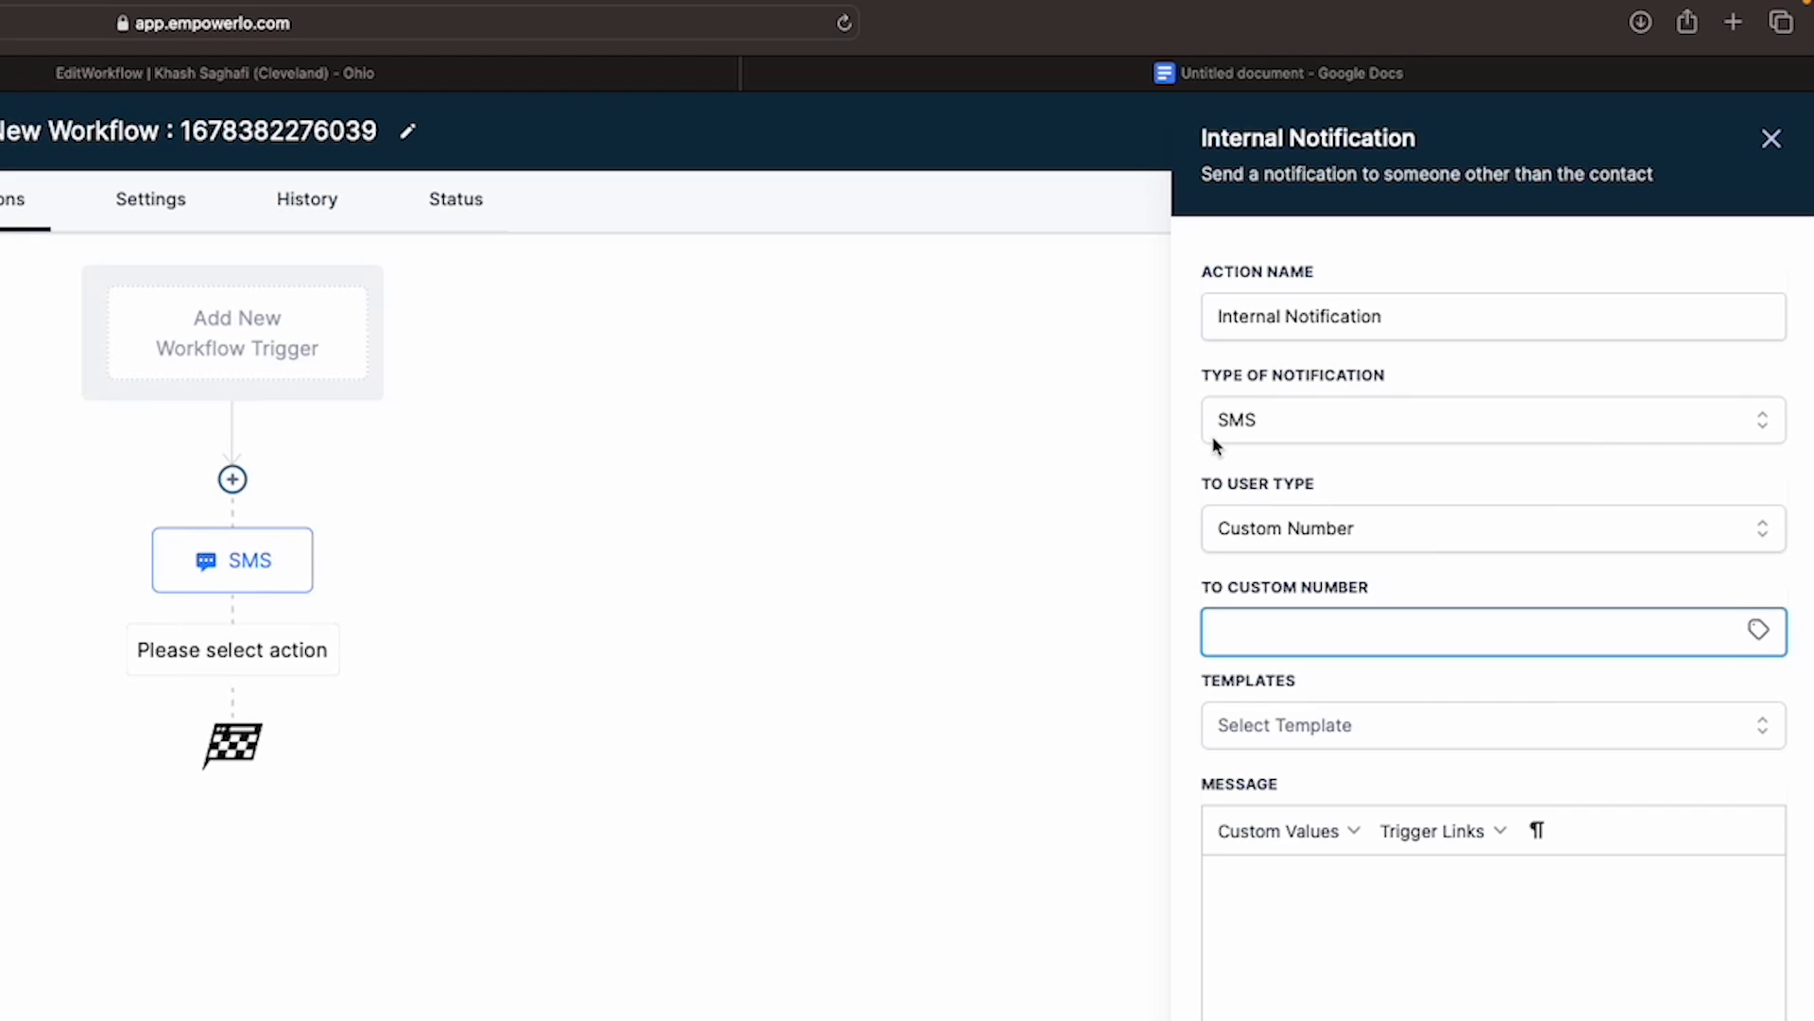
click(1771, 138)
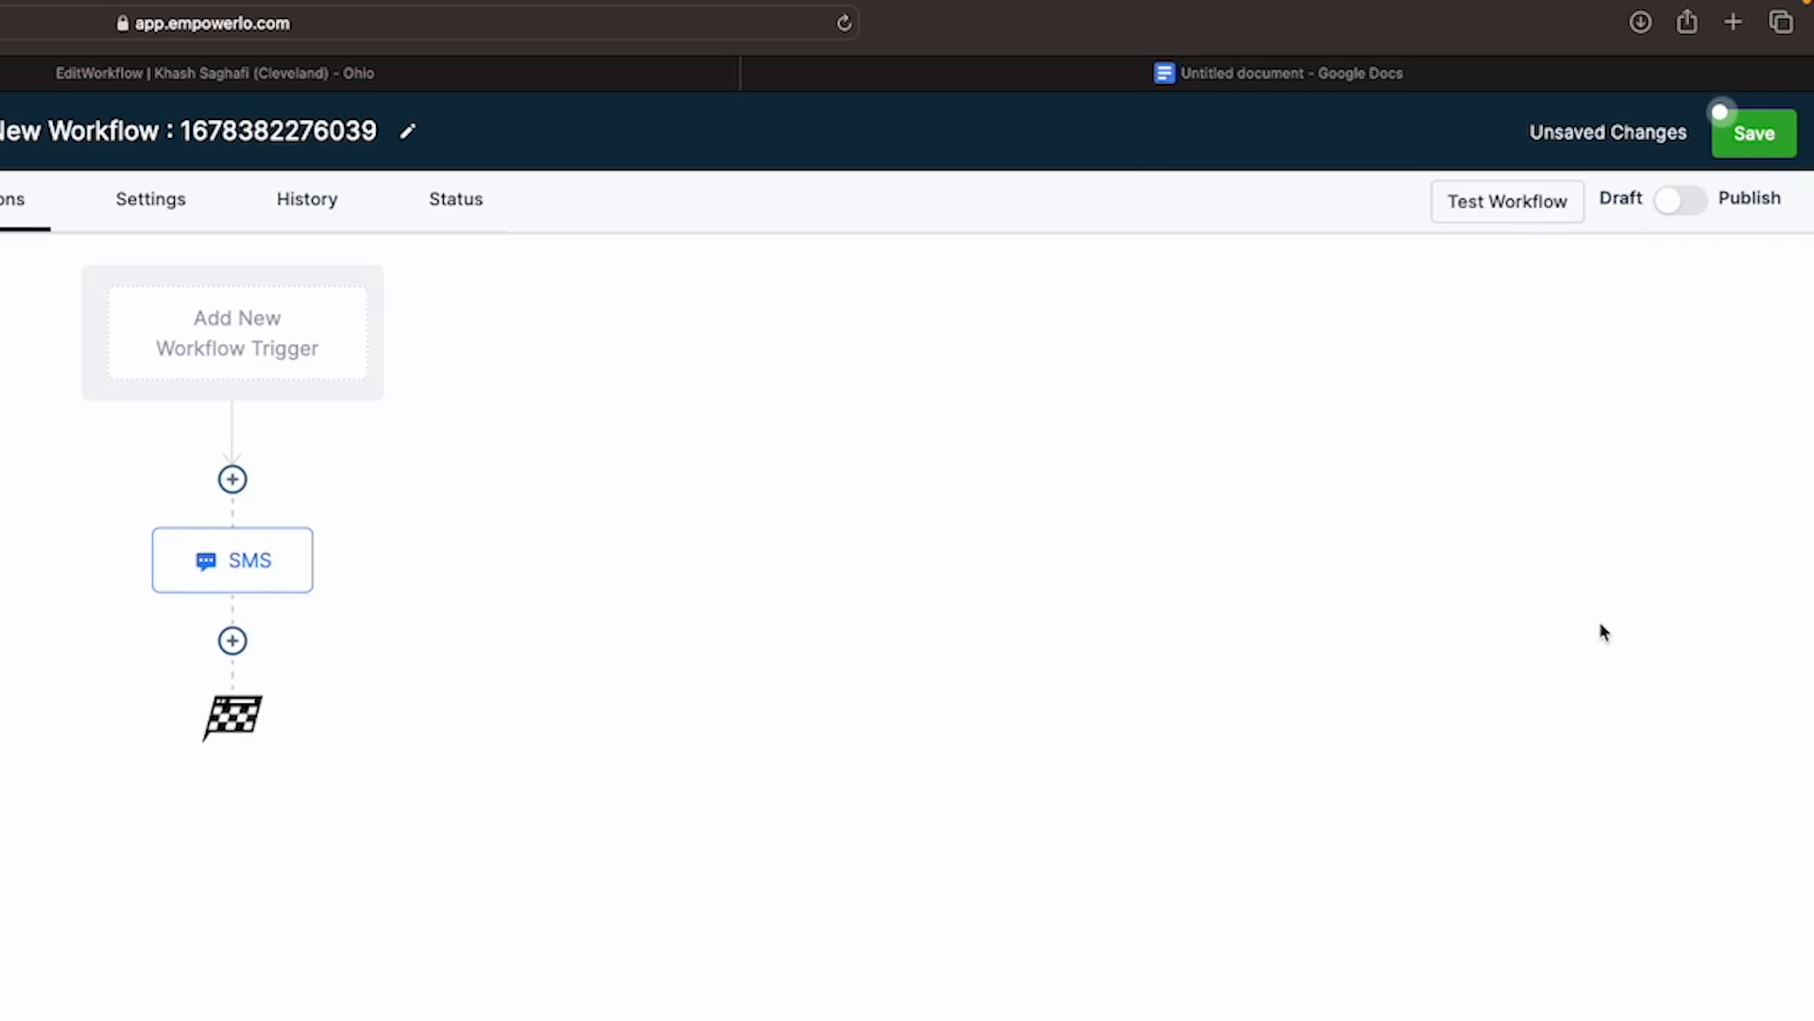
Step: Start adding an action after the SMS and look through the available communication and CRM actions
click(232, 641)
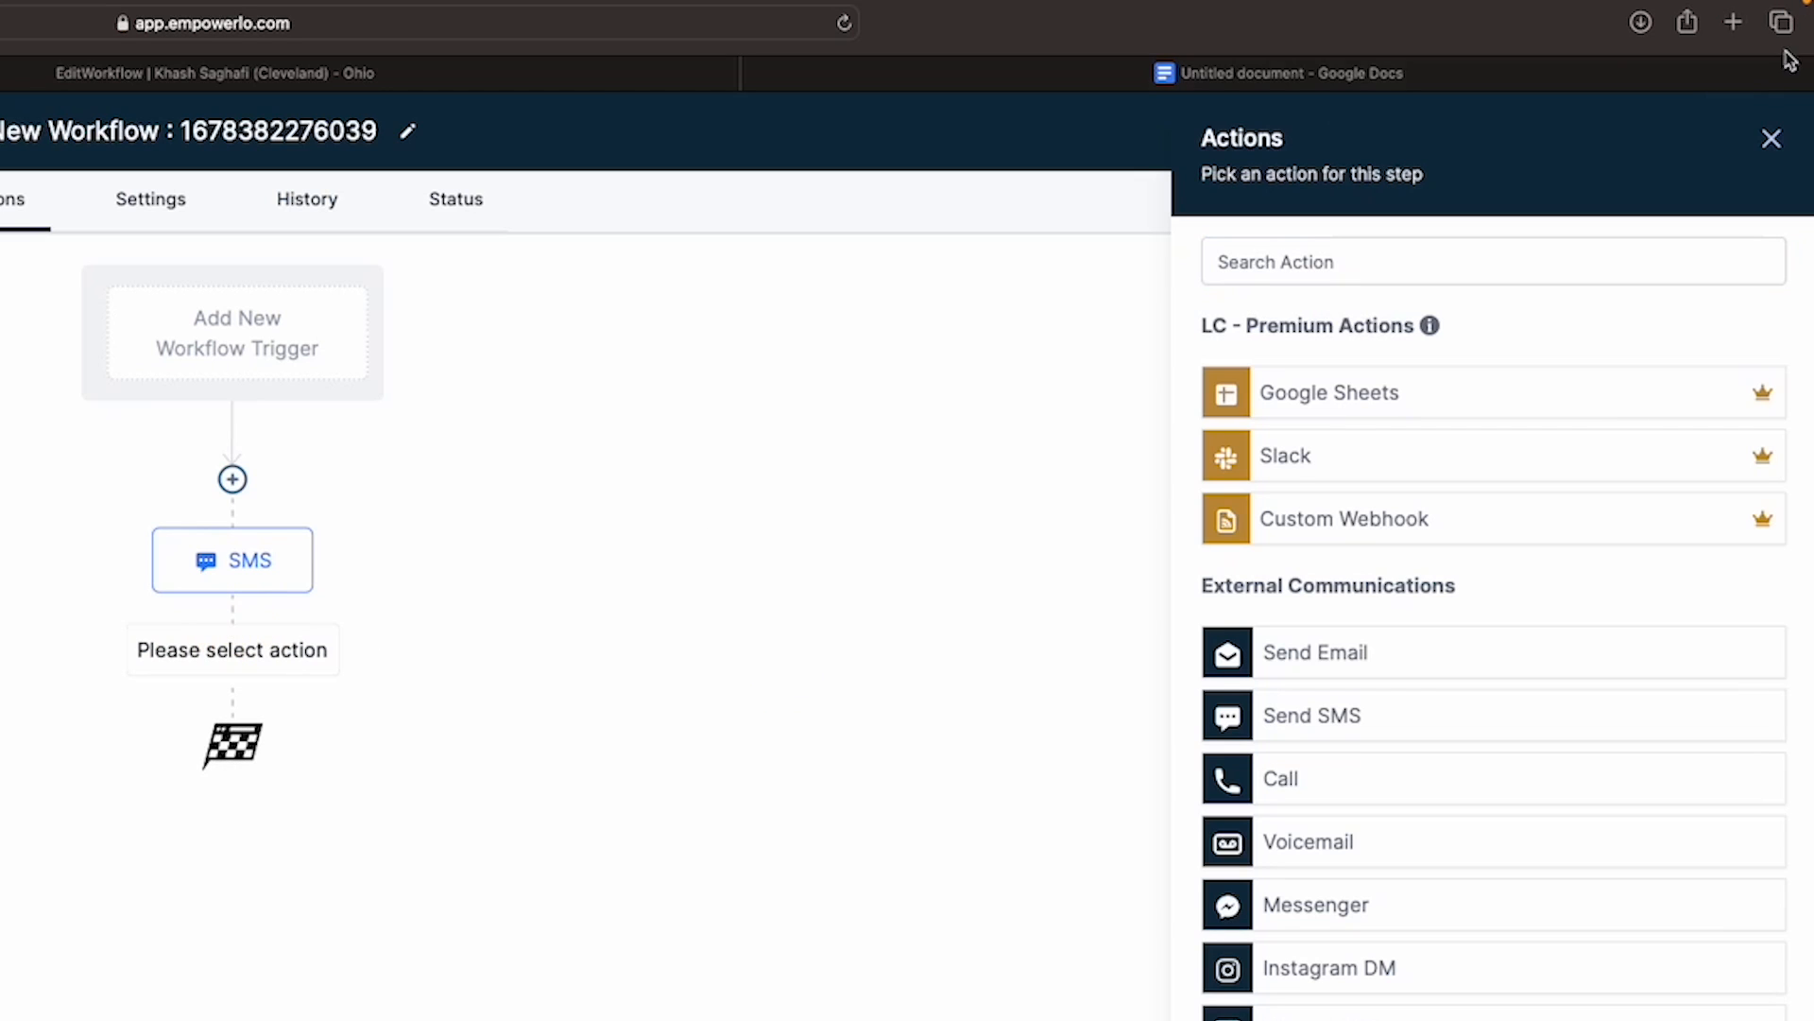
scroll(1470, 389, down, 15)
scroll(1288, 989, up, 1)
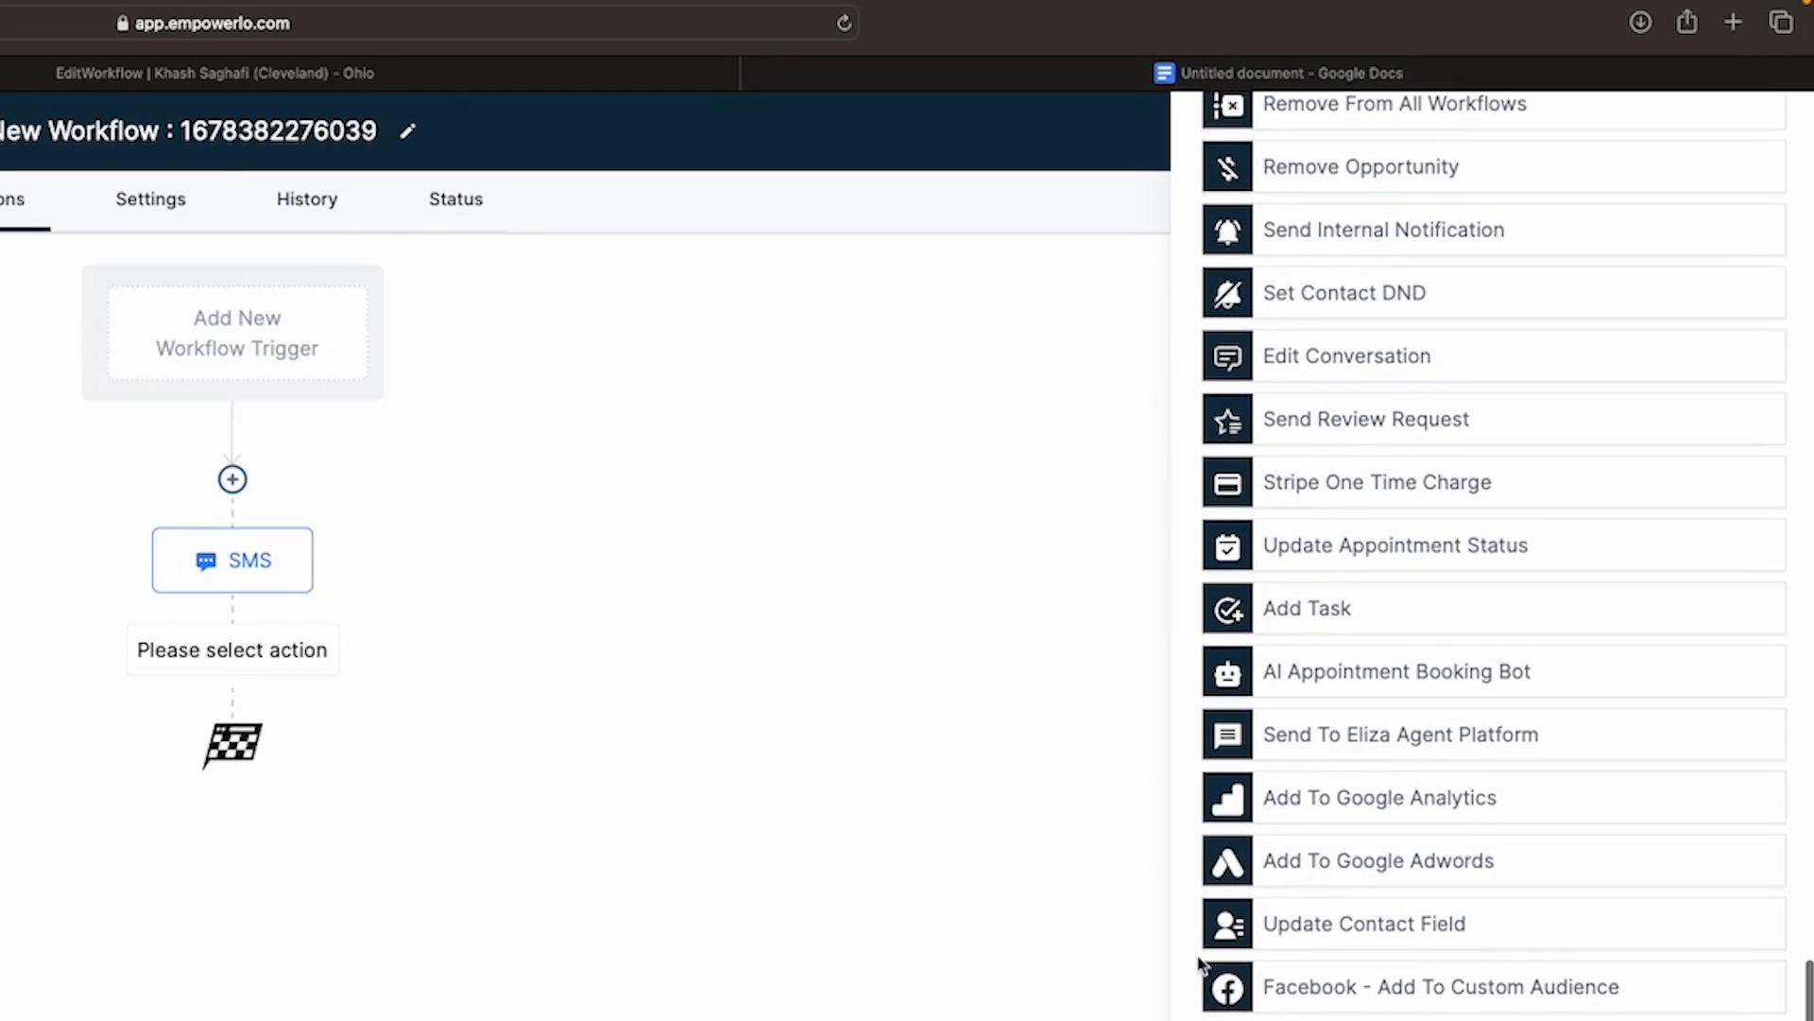
scroll(1410, 885, up, 3)
scroll(1410, 885, up, 9)
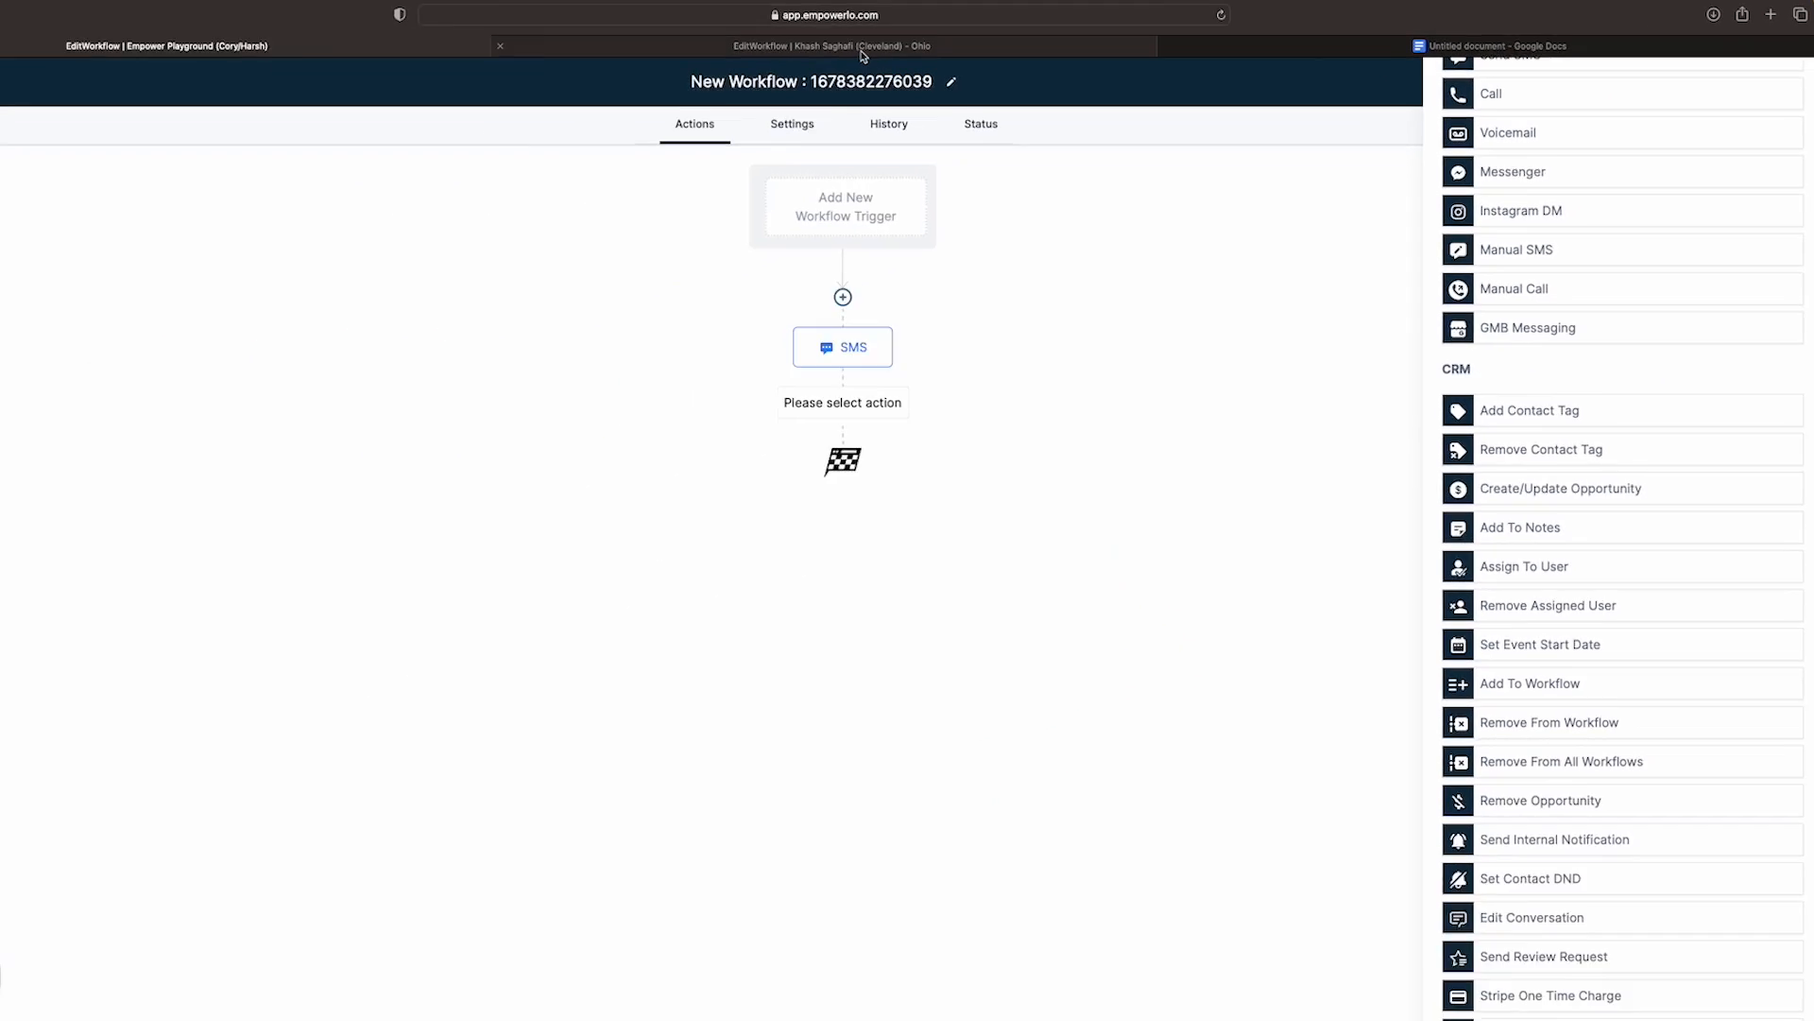
Step: Switch to the "*Initial Reach Out Campaign > Tags" workflow and examine its trigger, opening actions and campaign condition
click(822, 55)
scroll(1160, 307, down, 2)
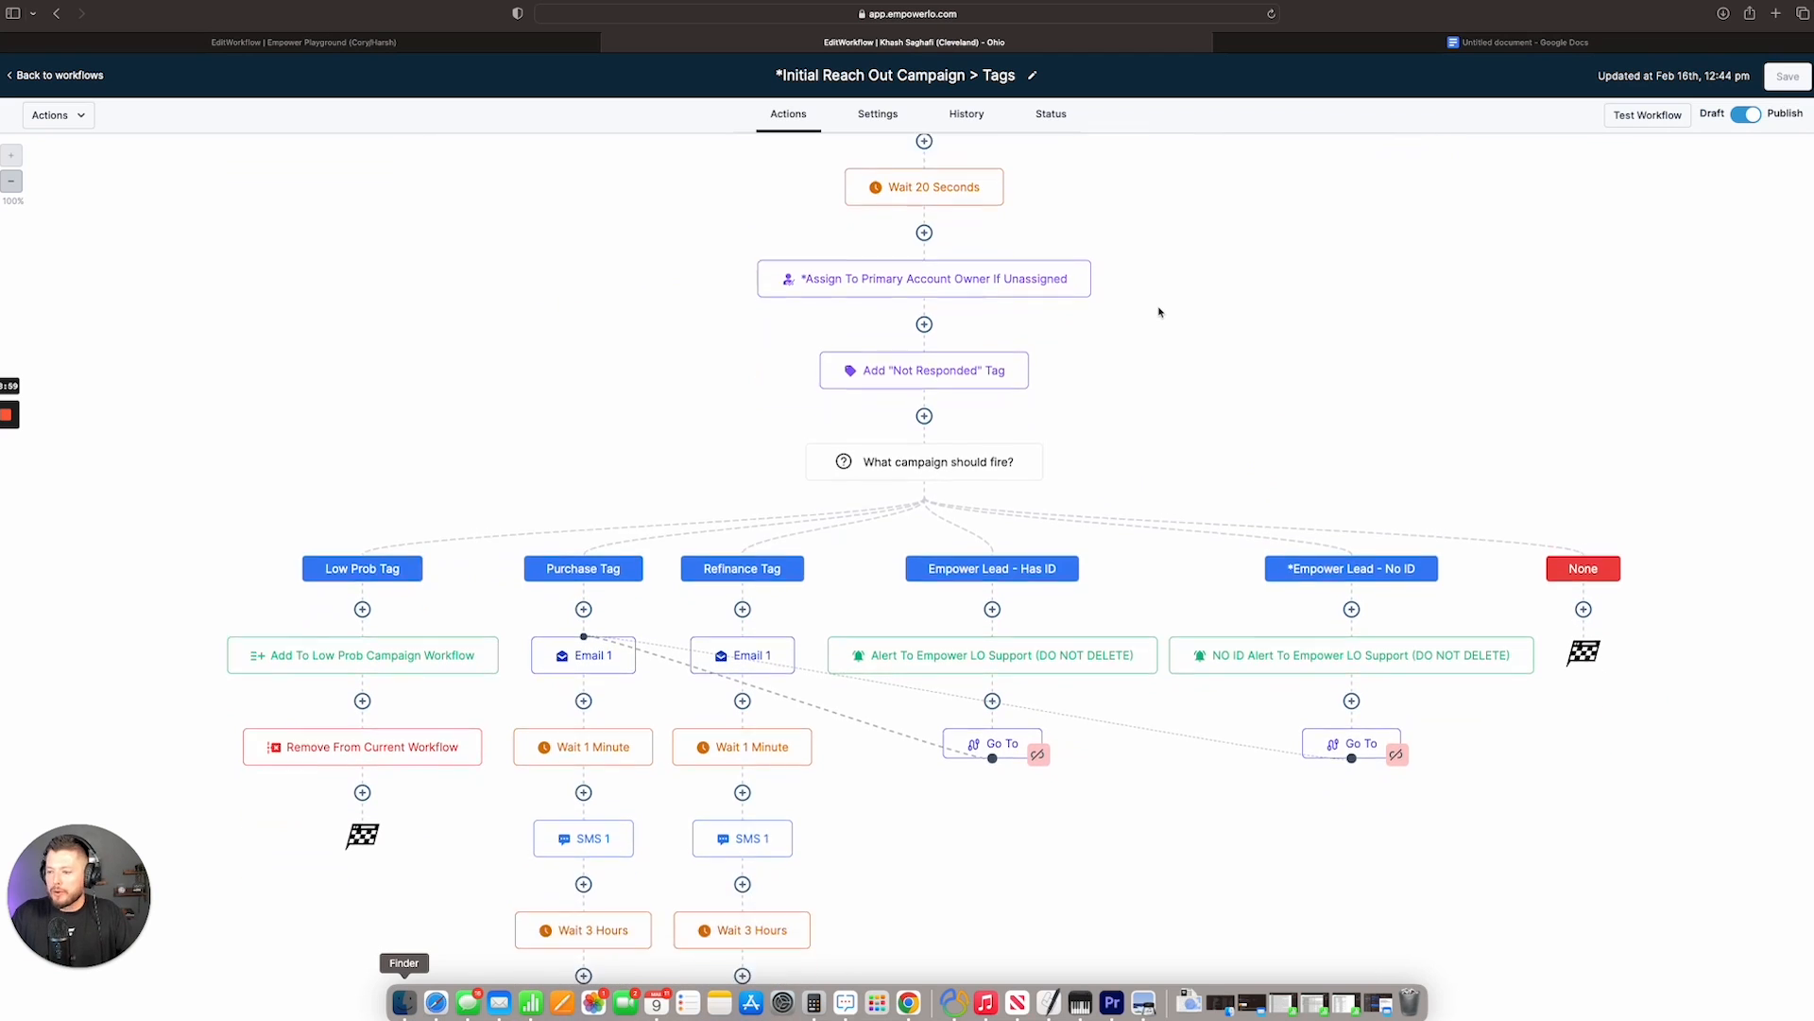
scroll(1160, 312, down, 8)
scroll(923, 415, down, 3)
scroll(923, 413, up, 12)
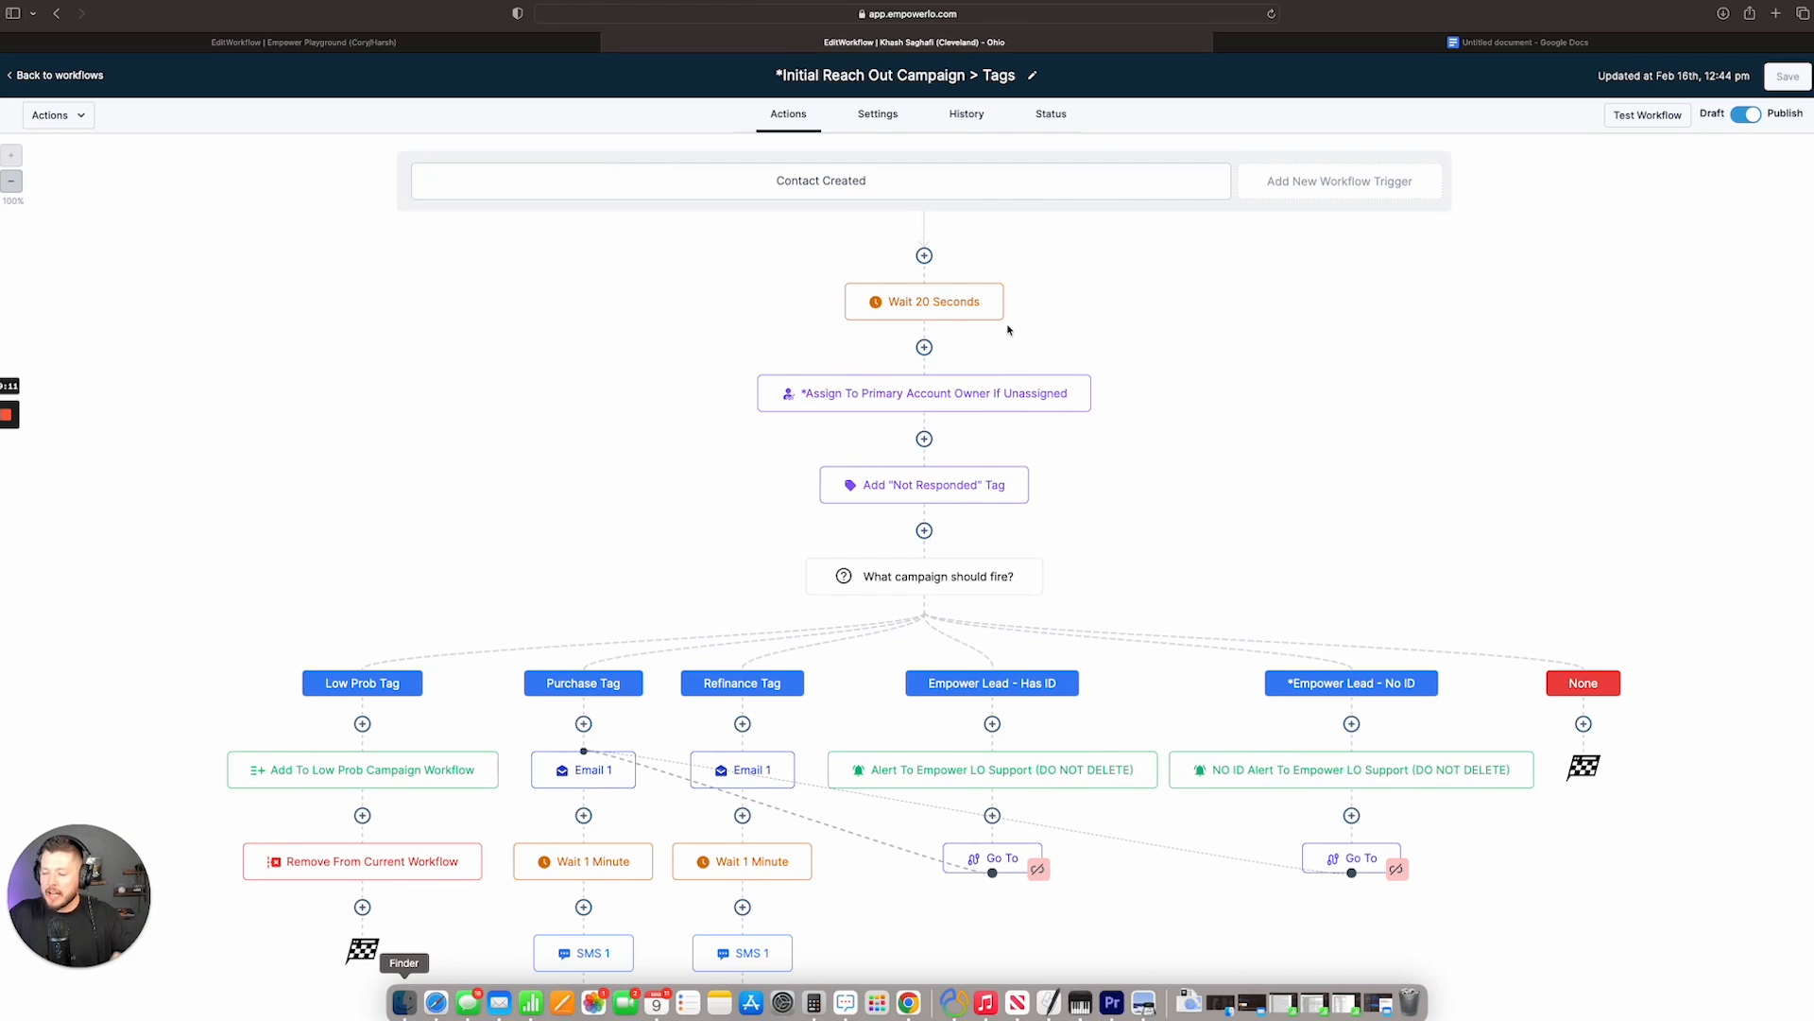
scroll(1013, 328, down, 2)
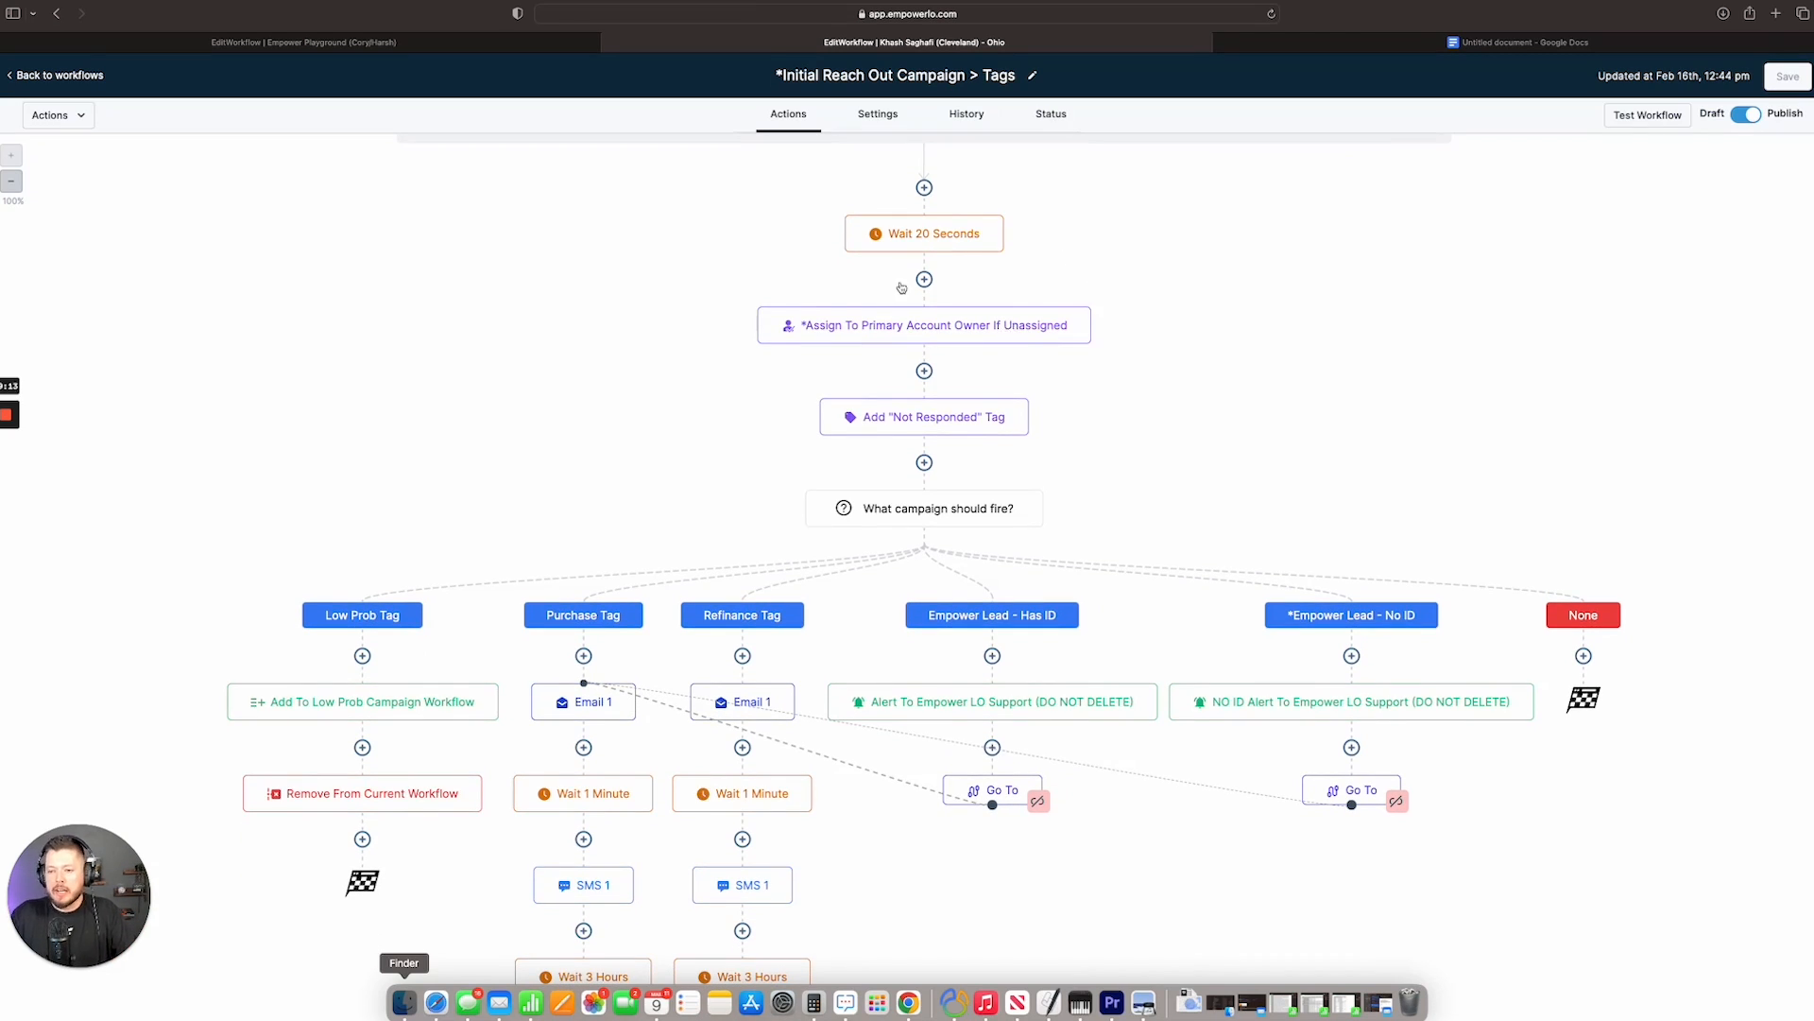
scroll(660, 326, up, 2)
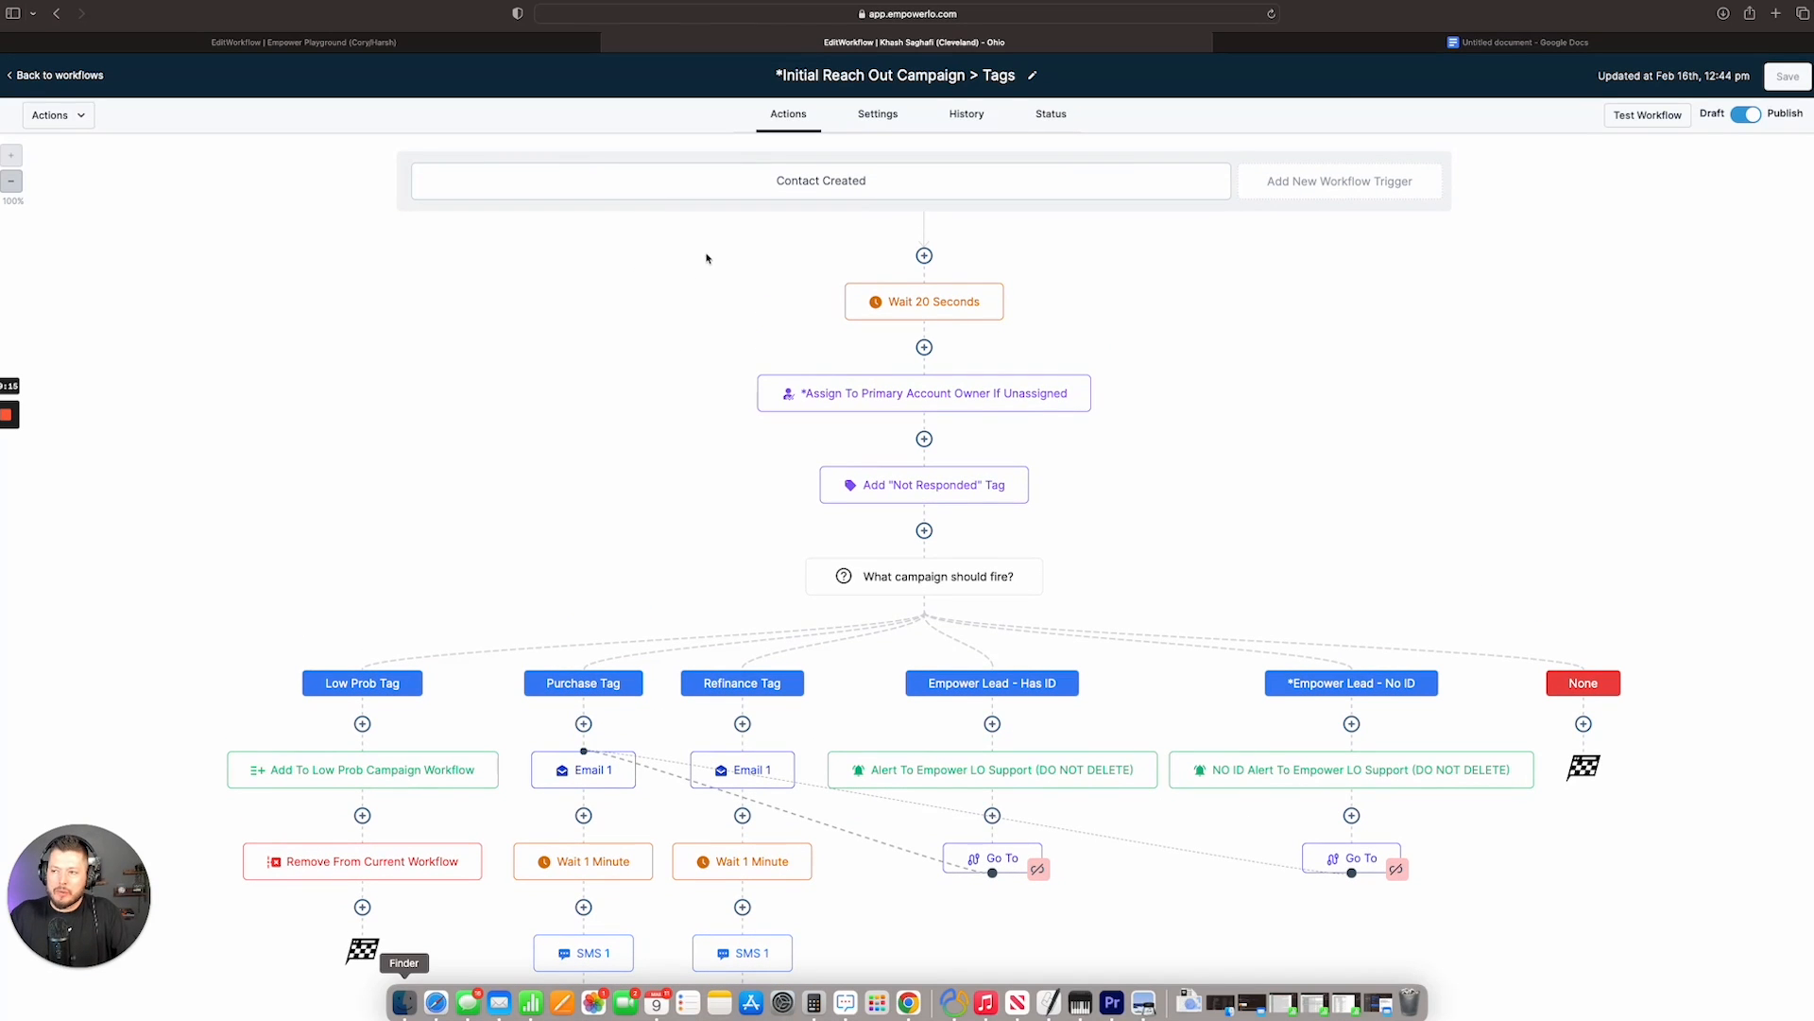
Step: Examine the sequence of emails, texts and waits in the Purchase Tag and Refinance Tag branches
scroll(591, 591, down, 10)
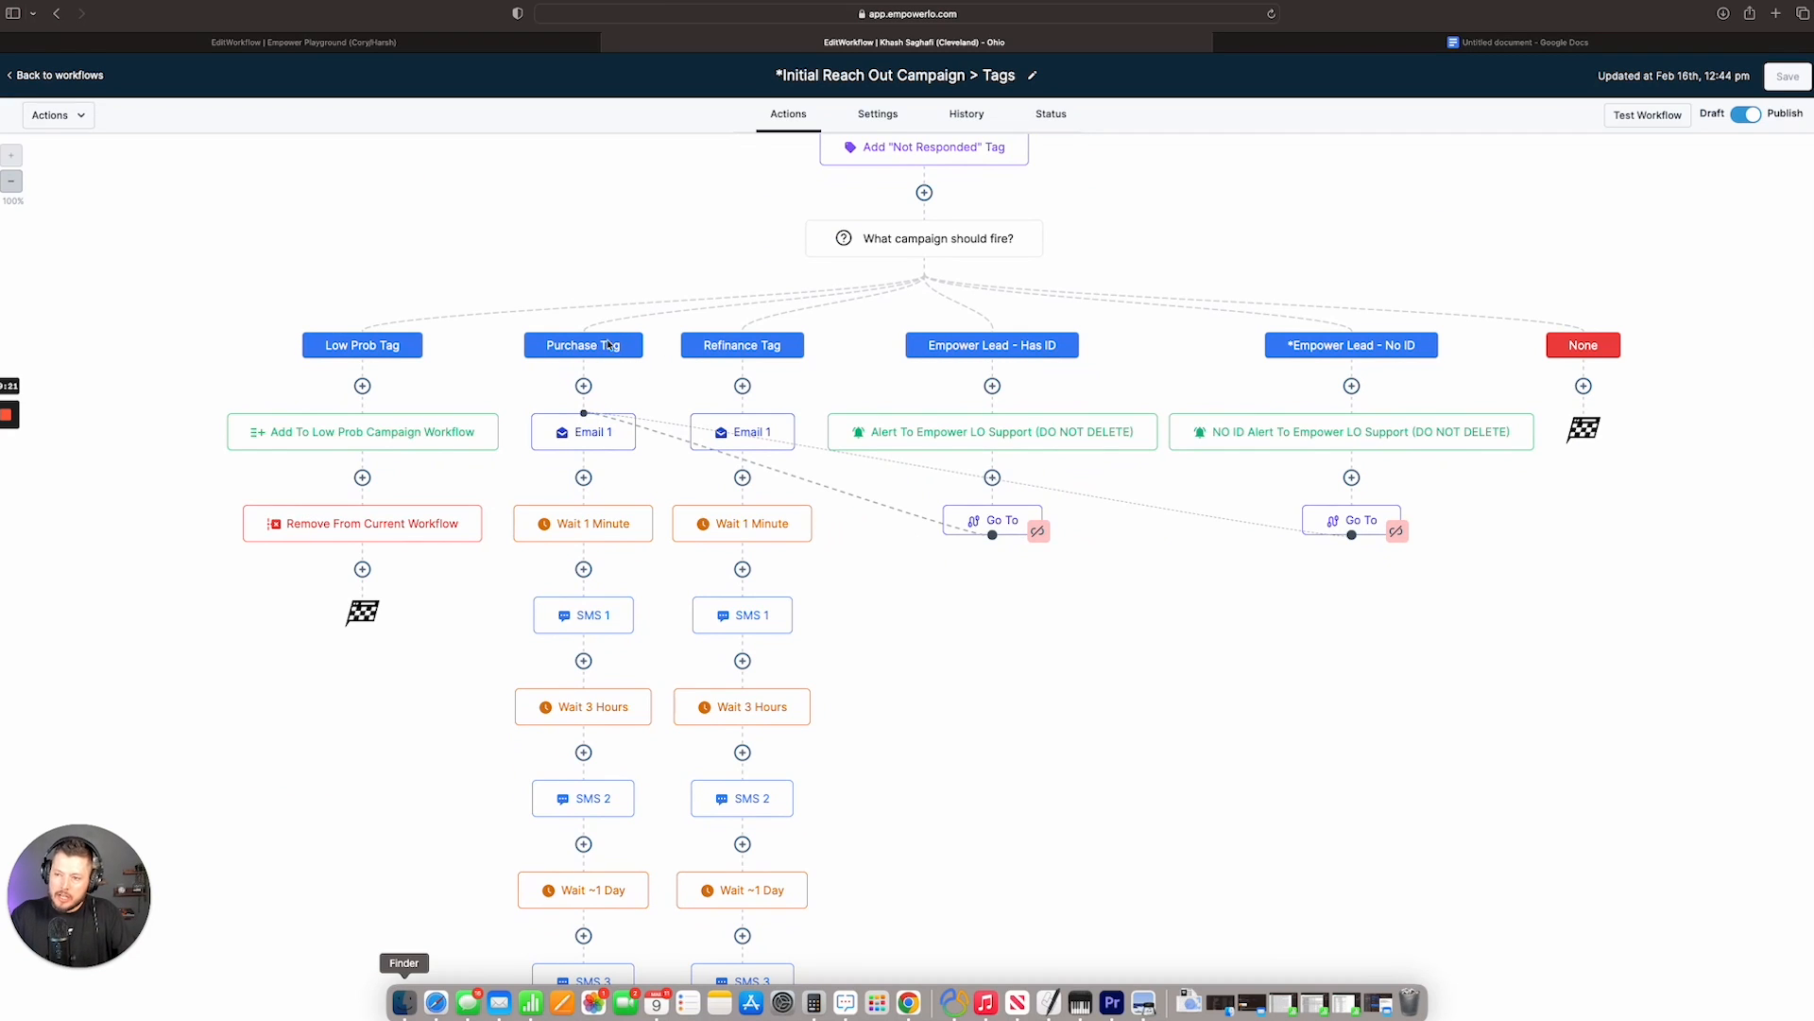
scroll(586, 488, down, 15)
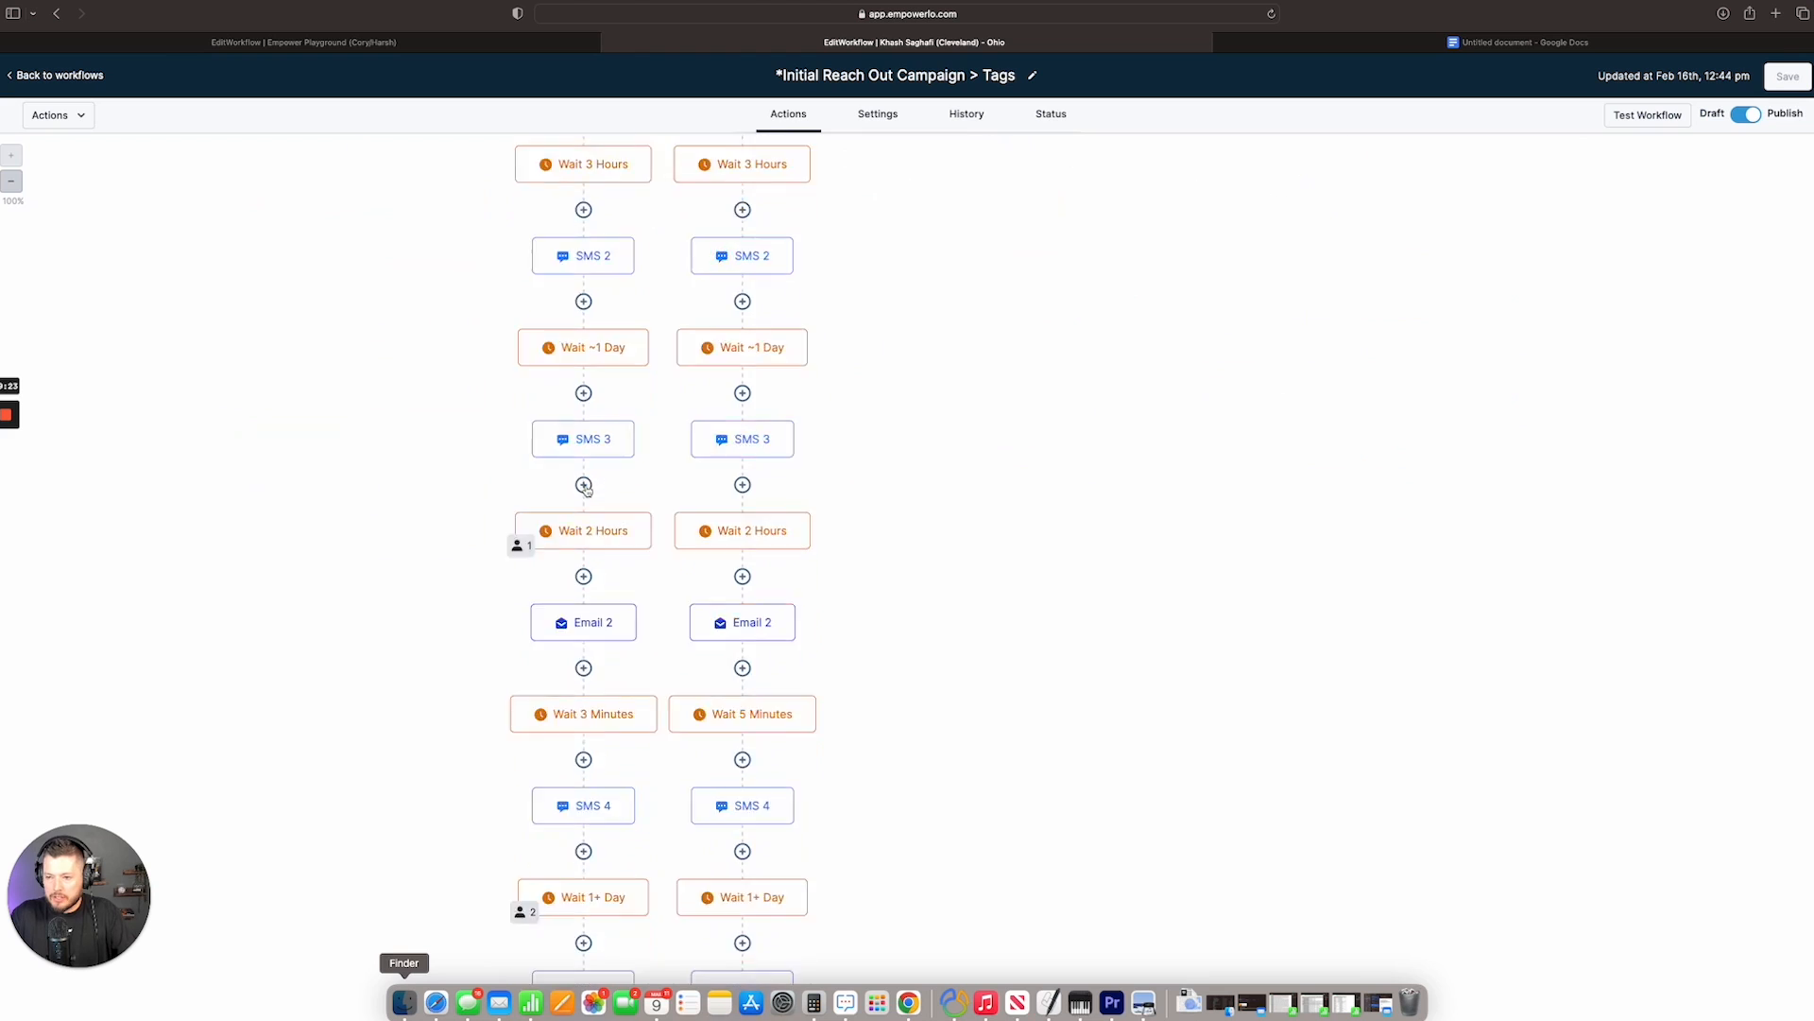
scroll(586, 489, up, 20)
scroll(742, 753, down, 10)
scroll(742, 753, down, 10)
scroll(767, 401, up, 15)
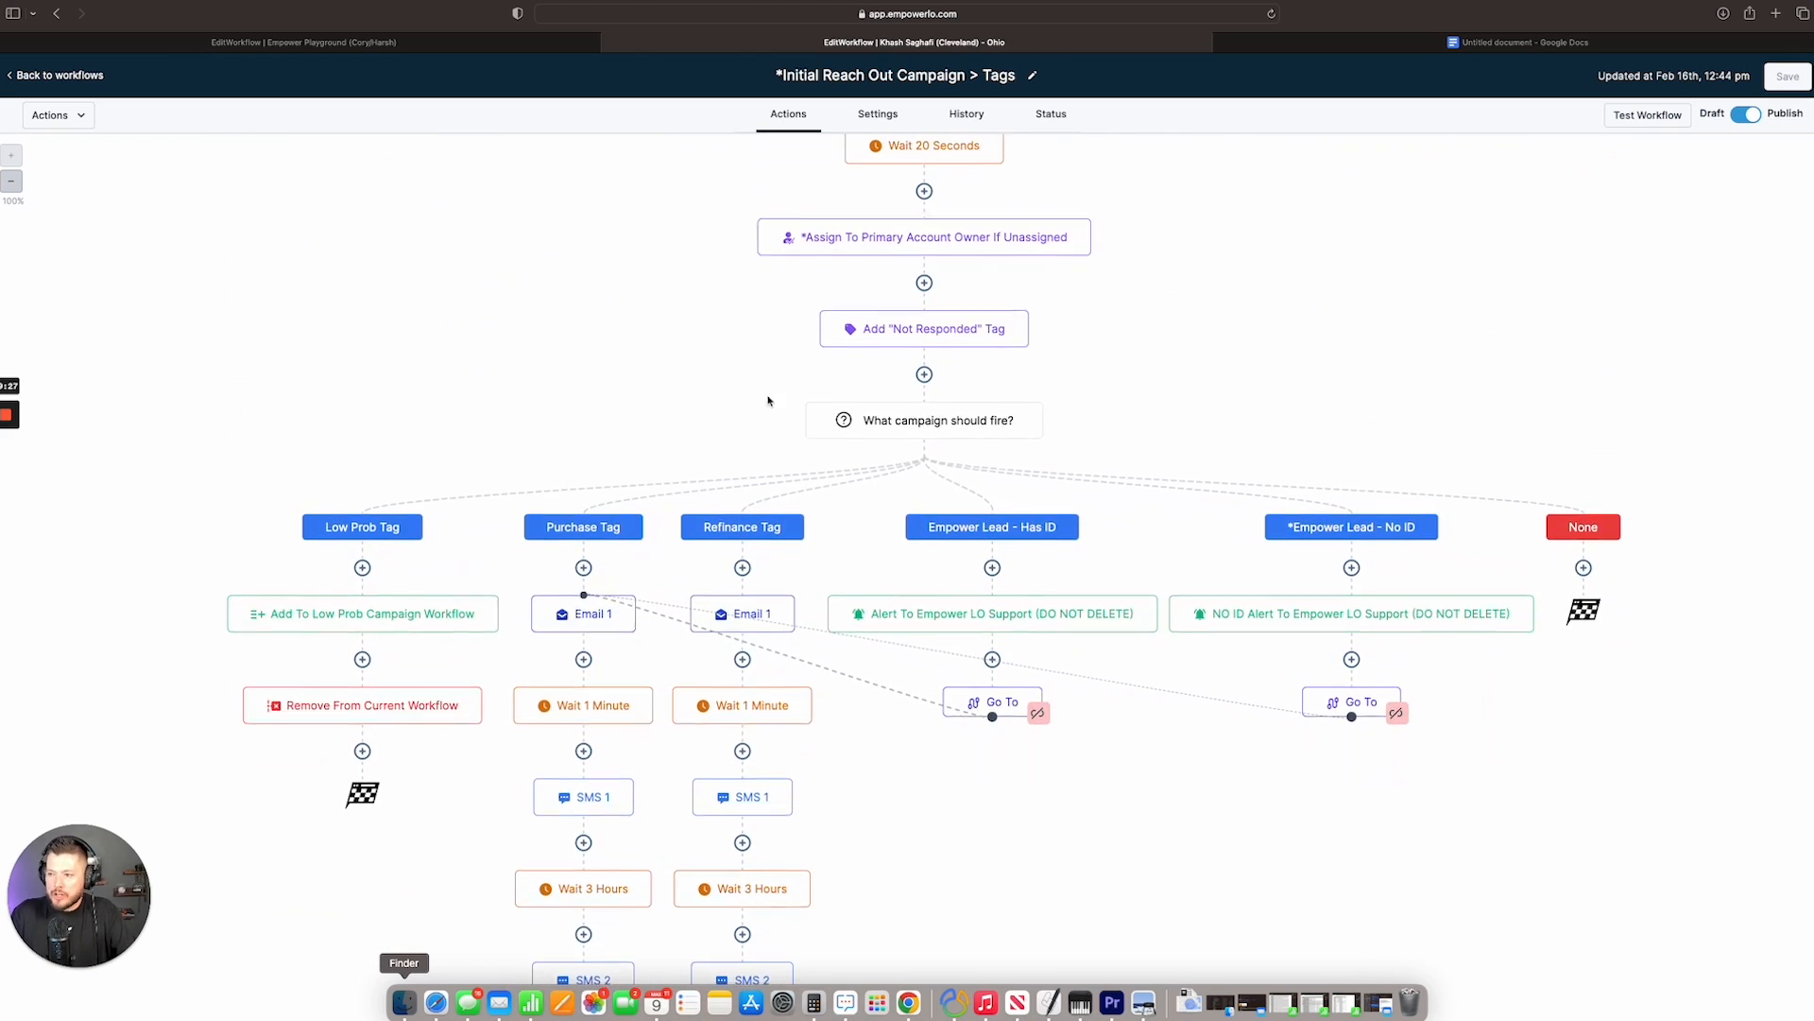
Step: Review the branch rules of the "What campaign should fire?" condition and close it without changes
click(902, 433)
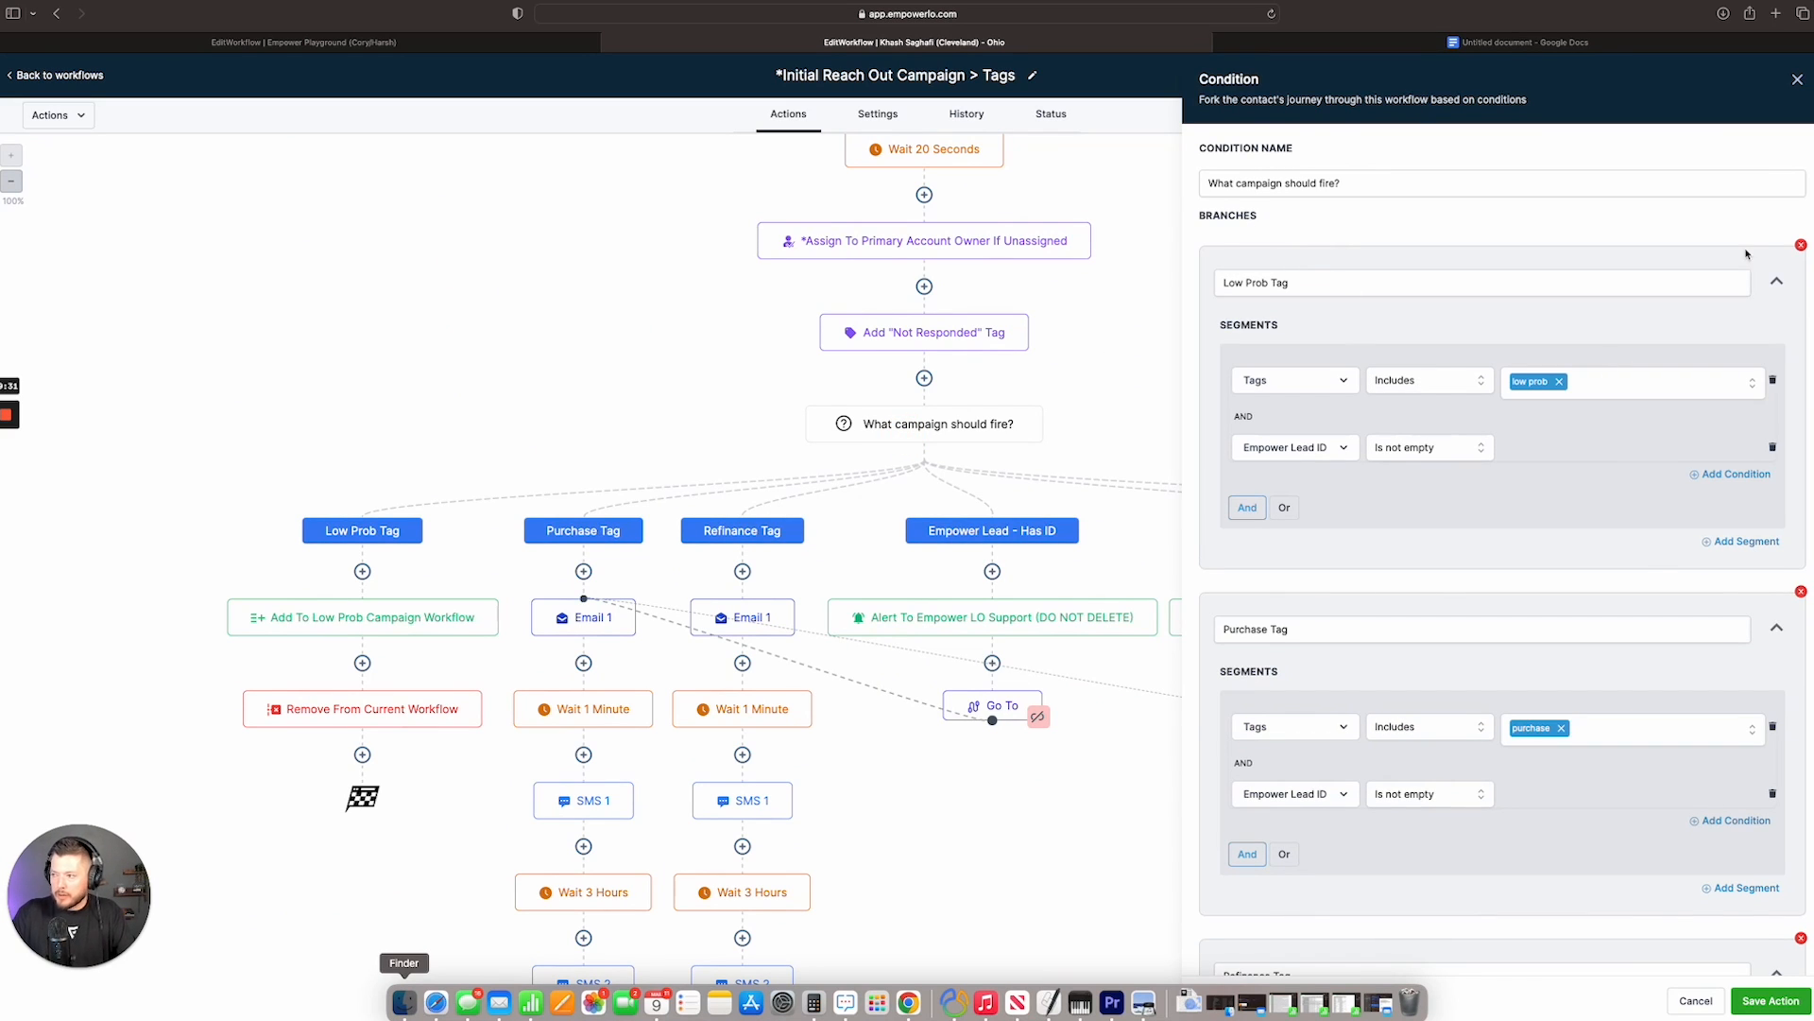
scroll(1667, 282, down, 3)
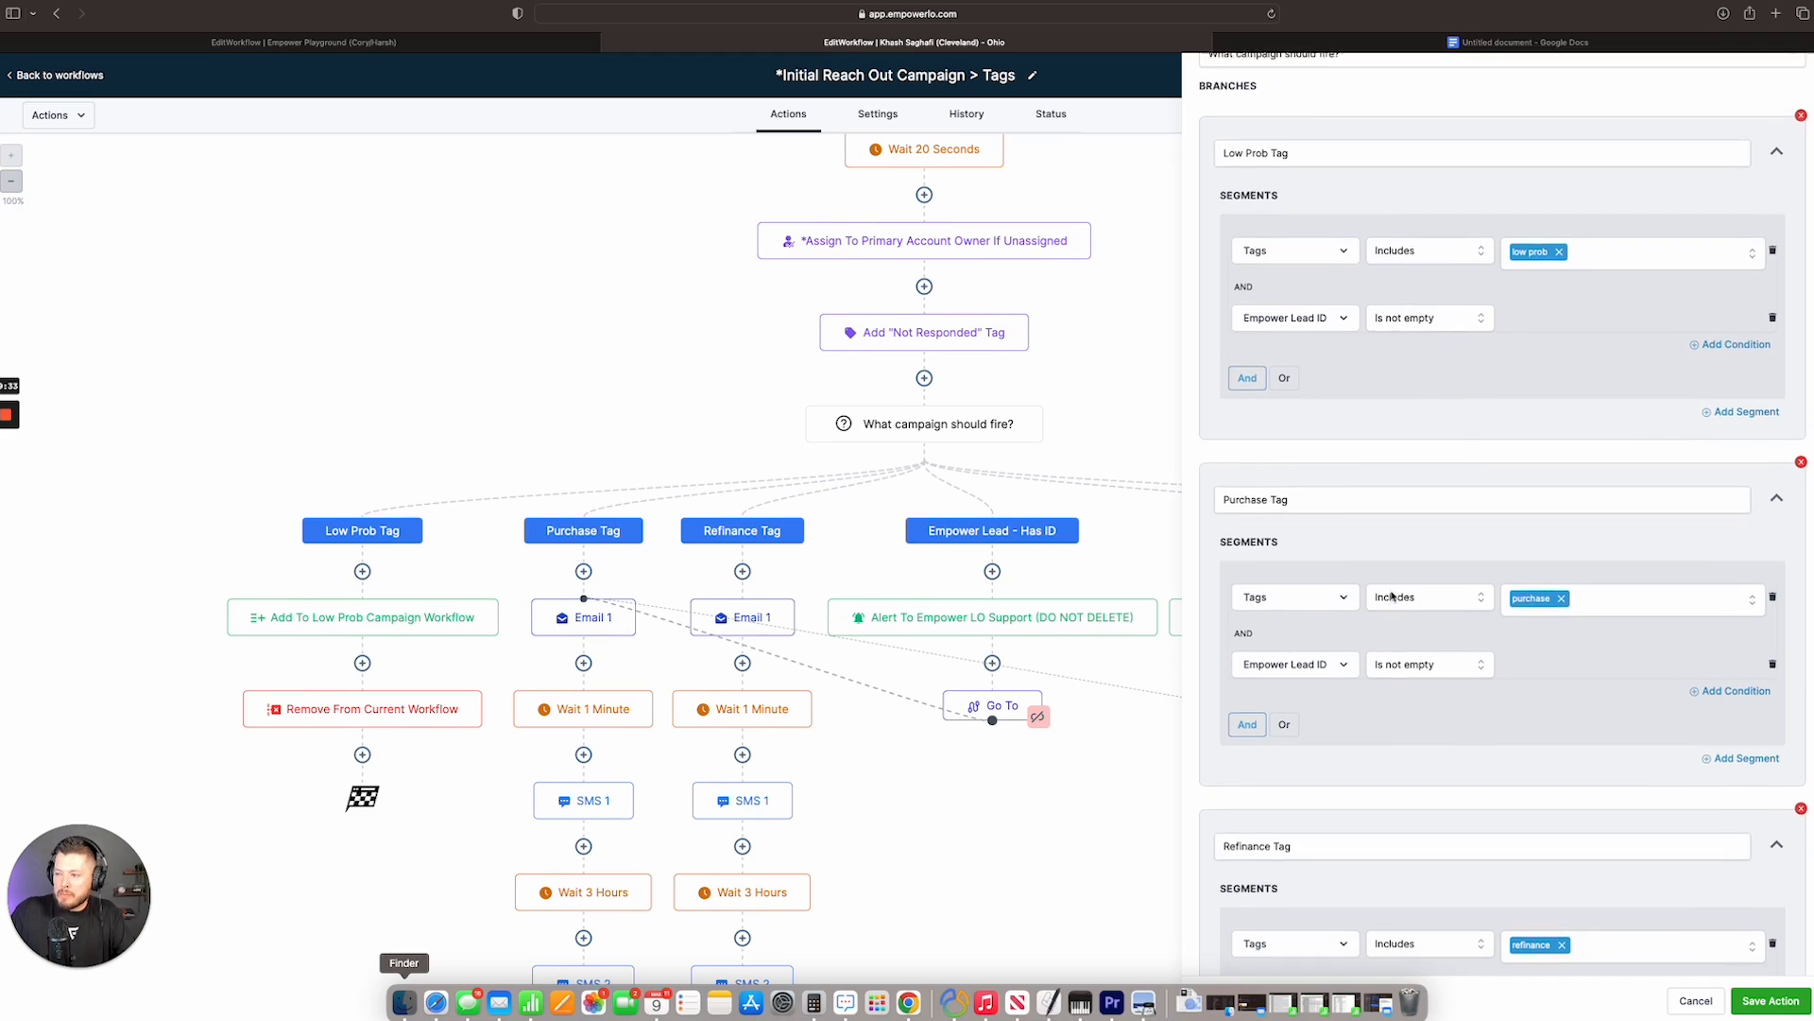
scroll(1475, 515, up, 3)
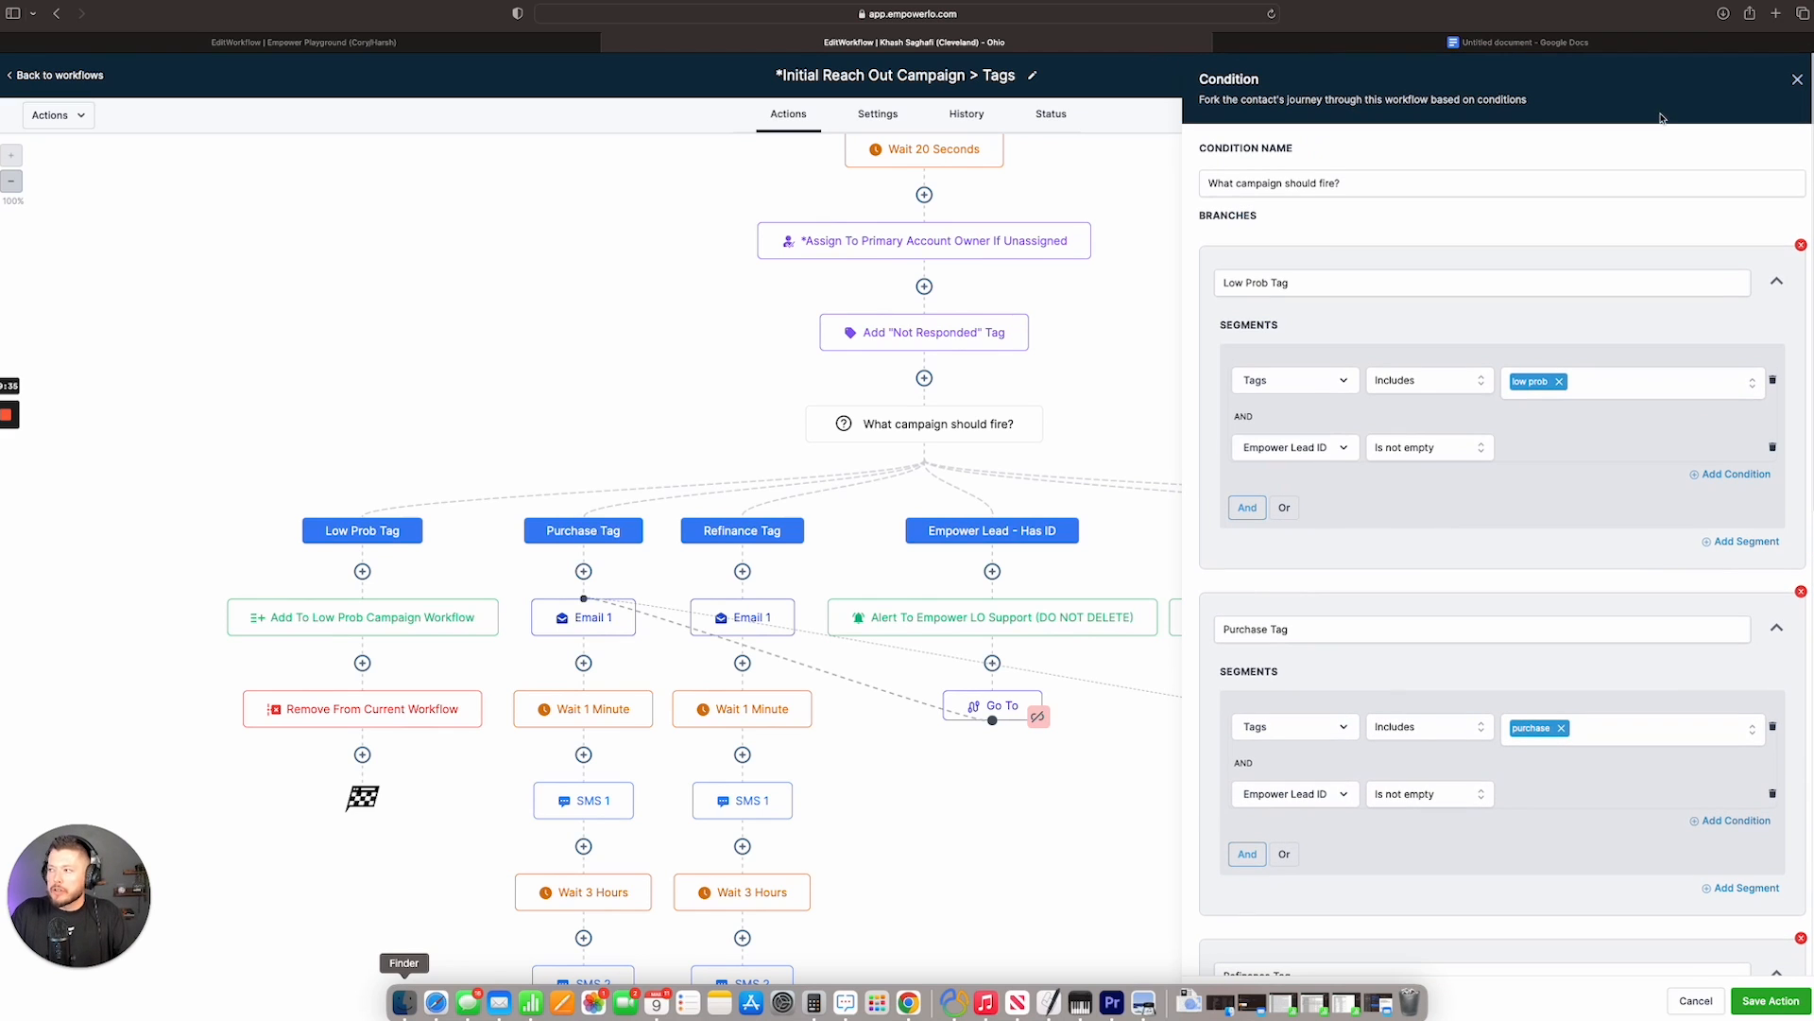
click(1797, 80)
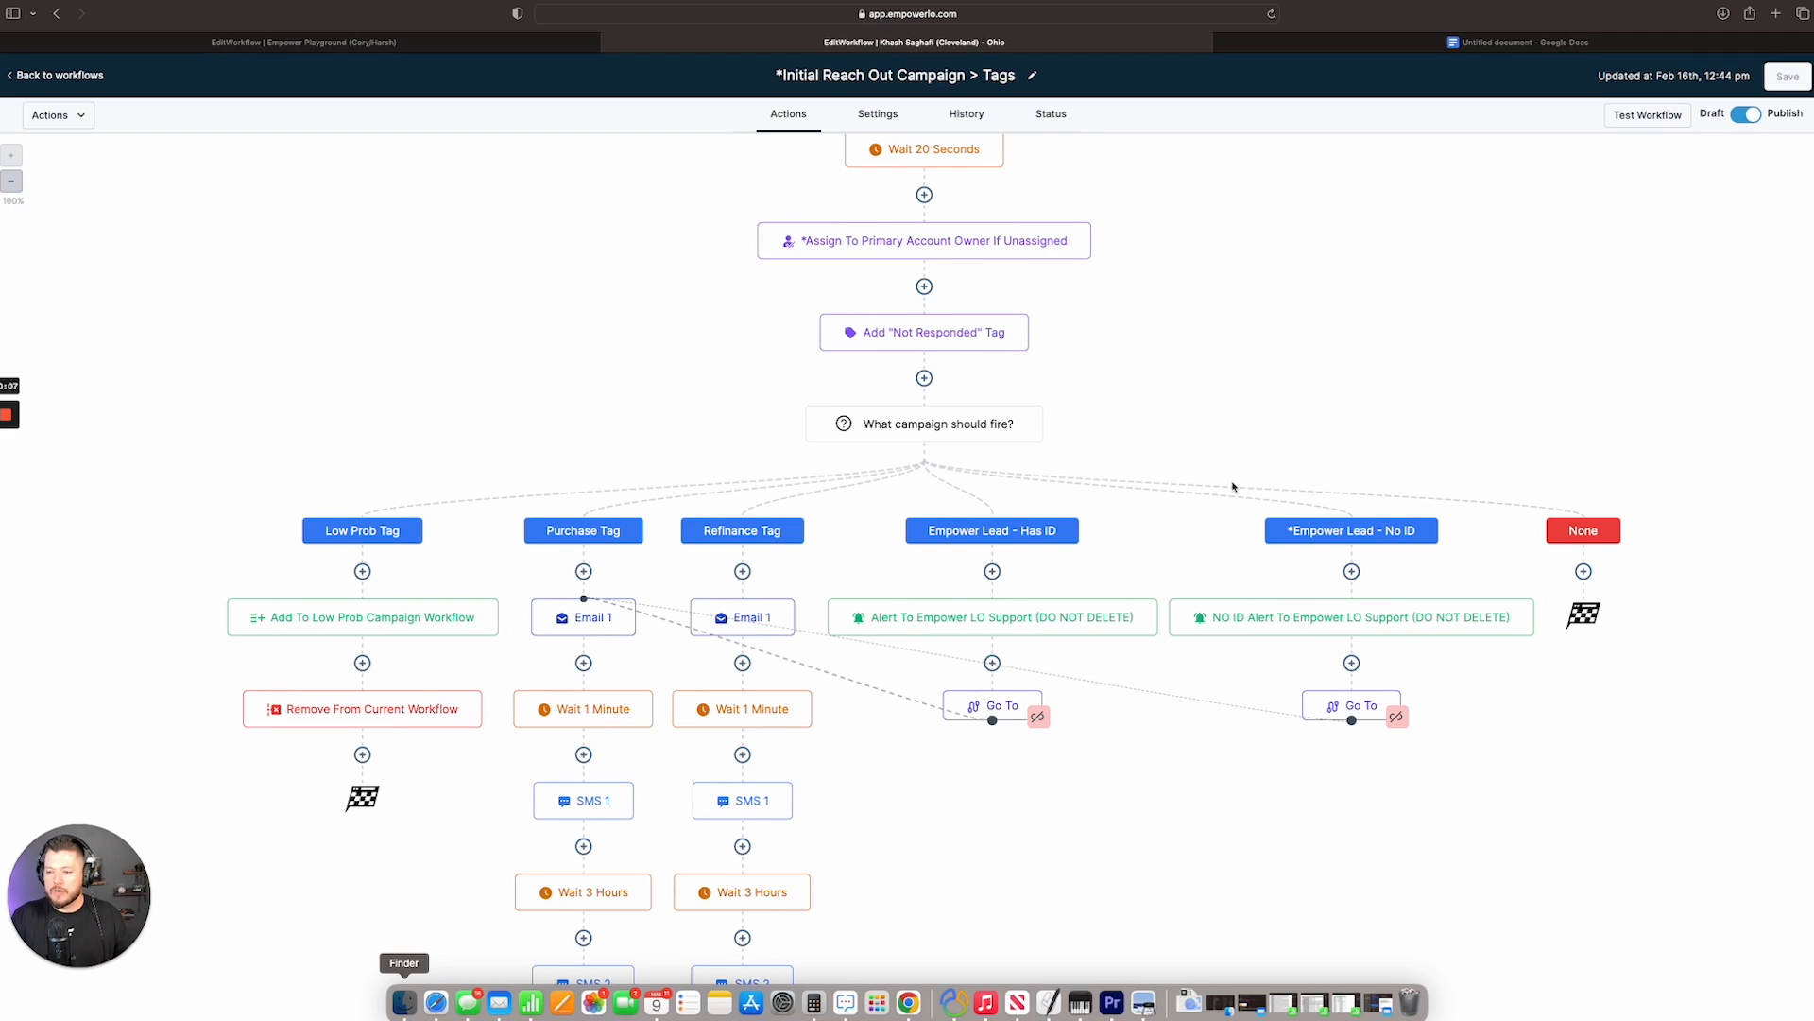
Step: Review the settings and message of Email 1 in the Purchase Tag branch, closing it without changes
scroll(752, 652, down, 10)
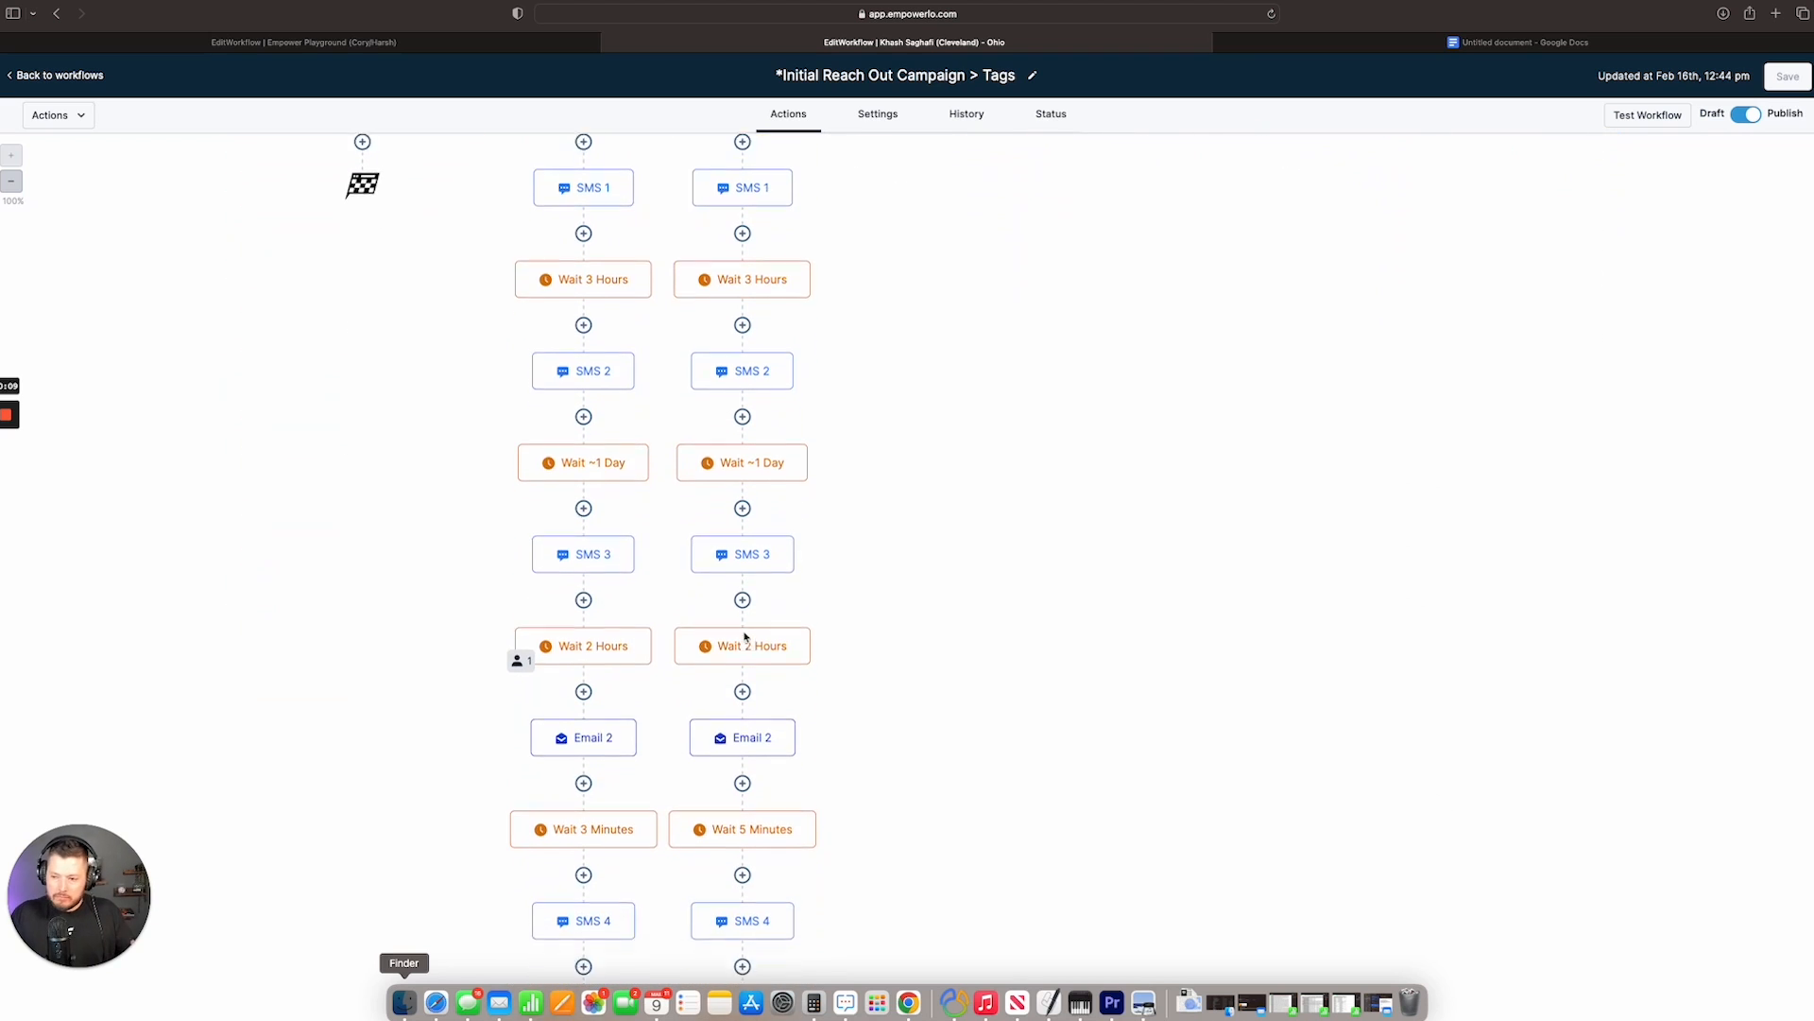
scroll(741, 636, up, 10)
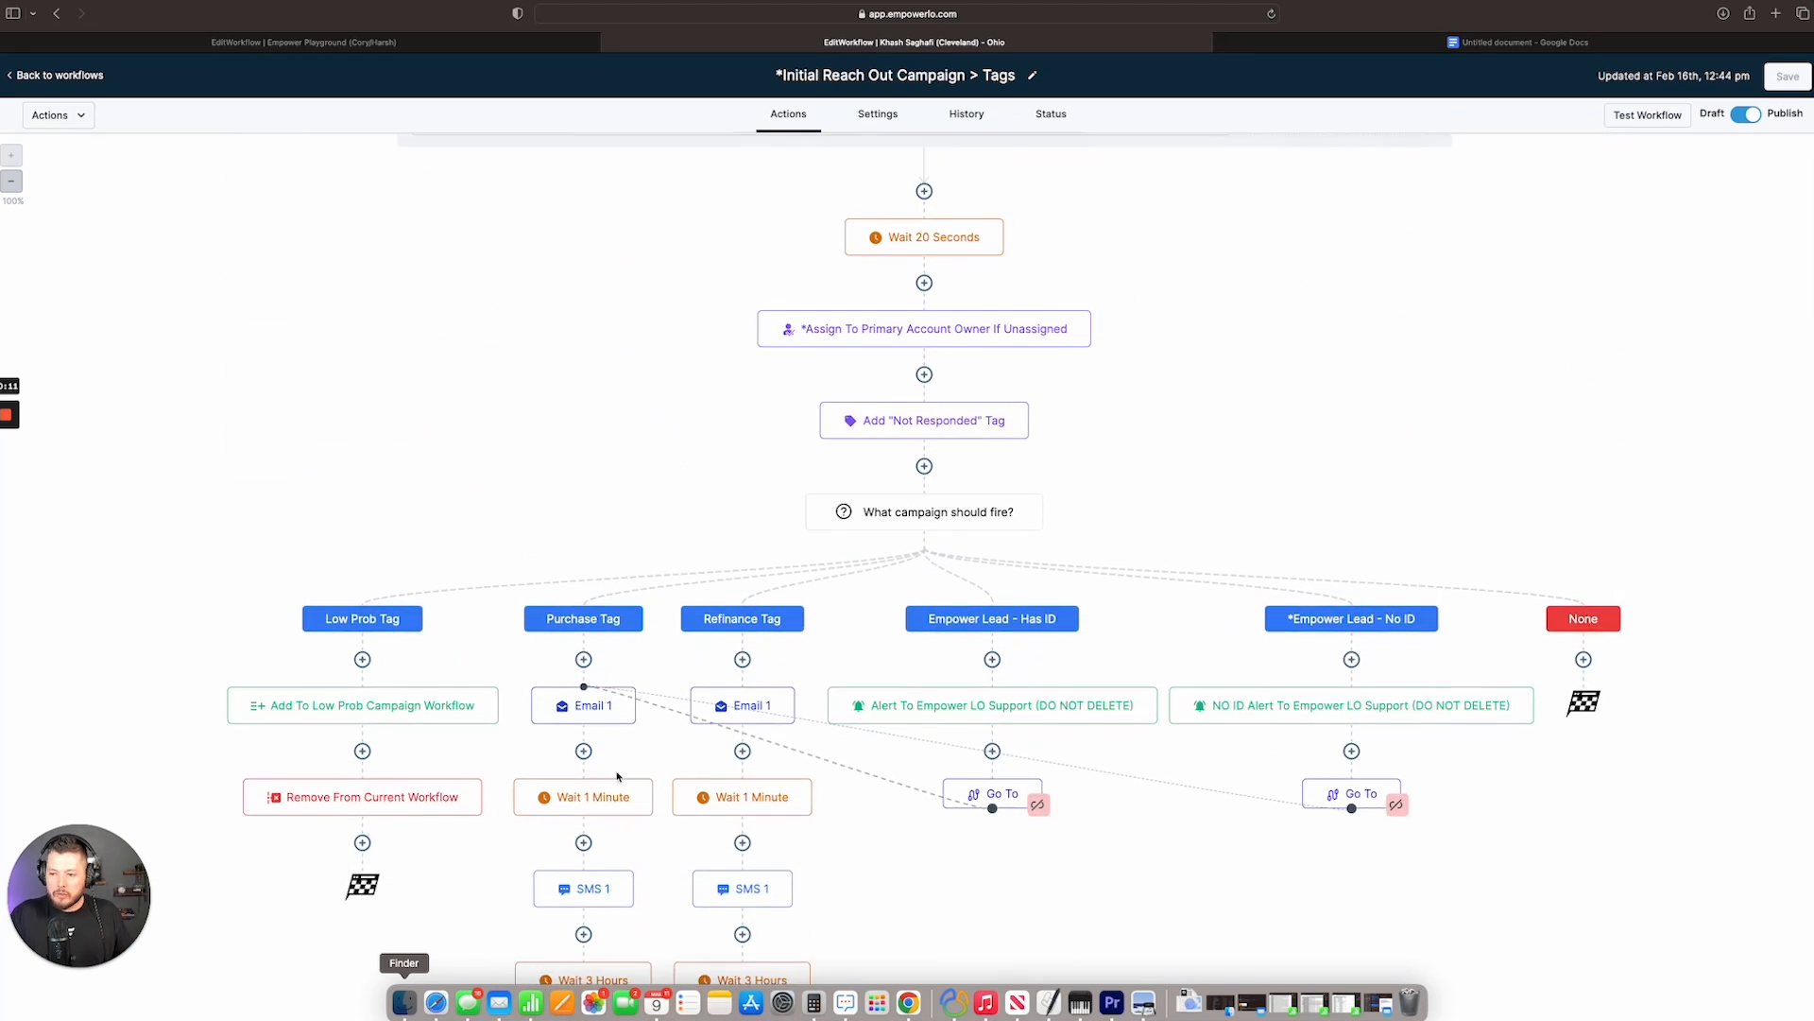
scroll(612, 766, down, 1)
click(590, 636)
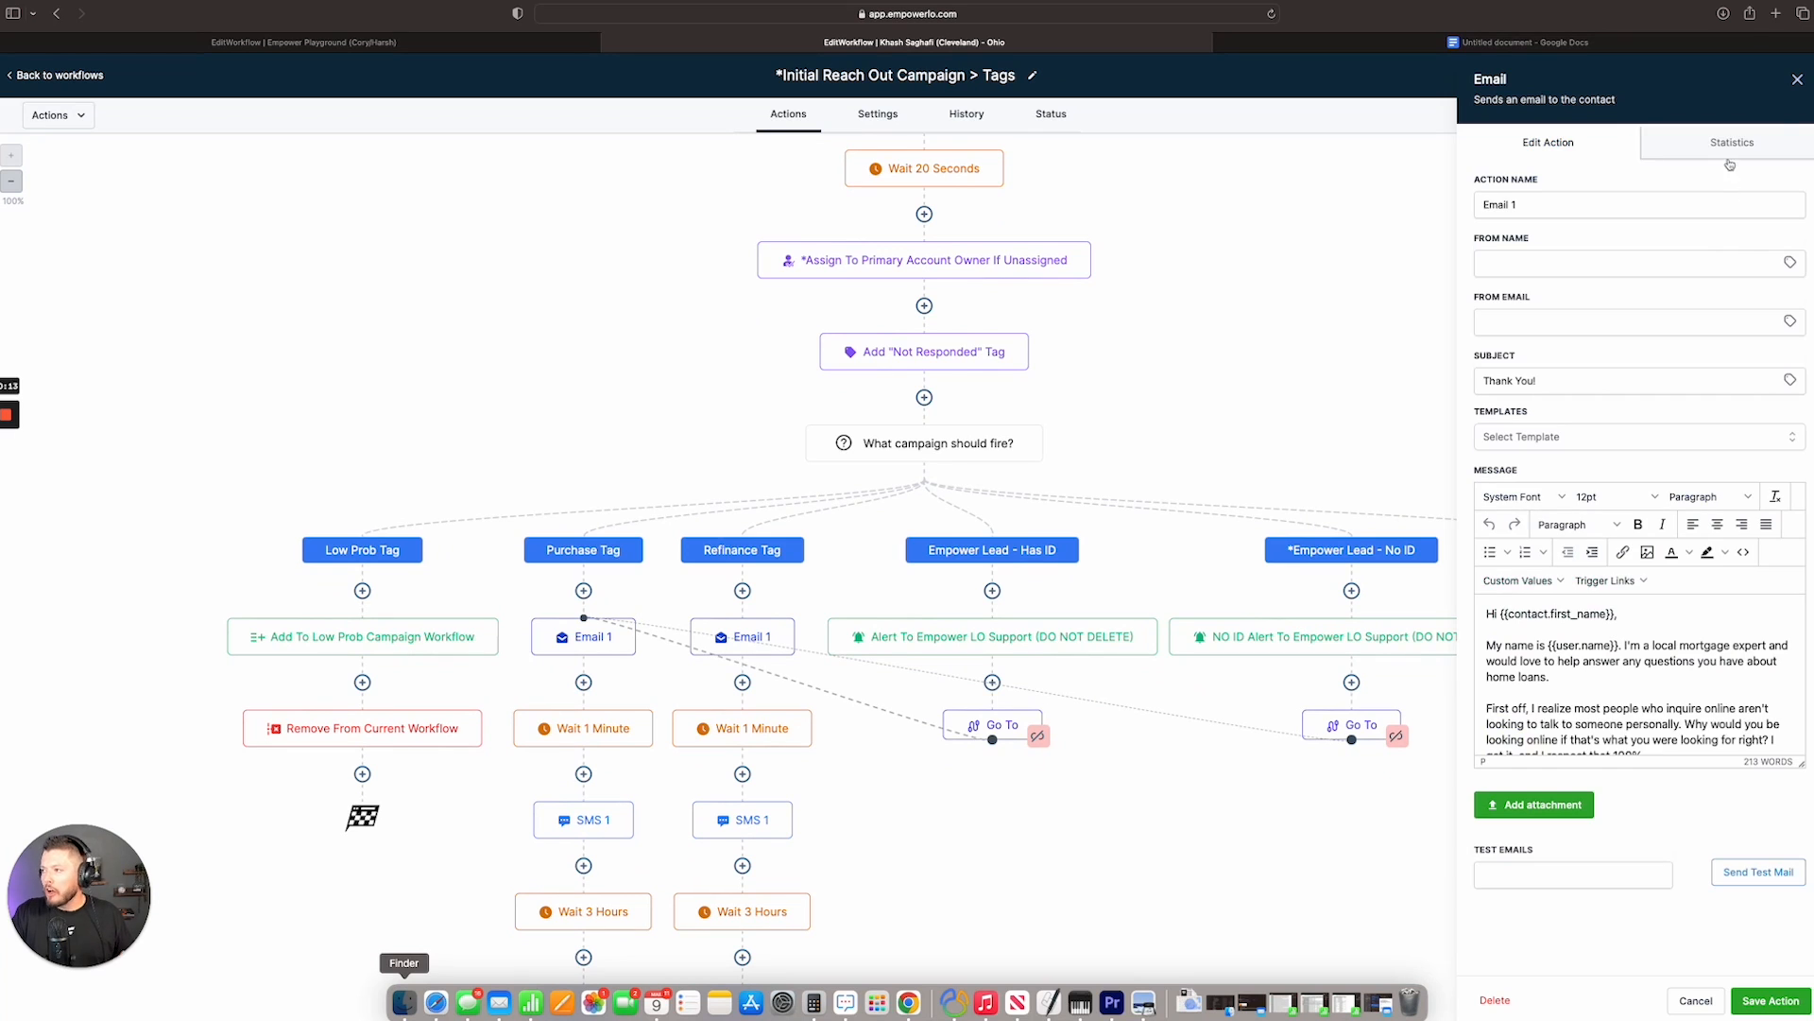
click(1798, 79)
Step: Examine how the wait actions space out the messages down the Purchase Tag and Refinance Tag branches
scroll(661, 620, down, 14)
scroll(652, 530, down, 4)
scroll(650, 534, up, 13)
scroll(648, 537, up, 2)
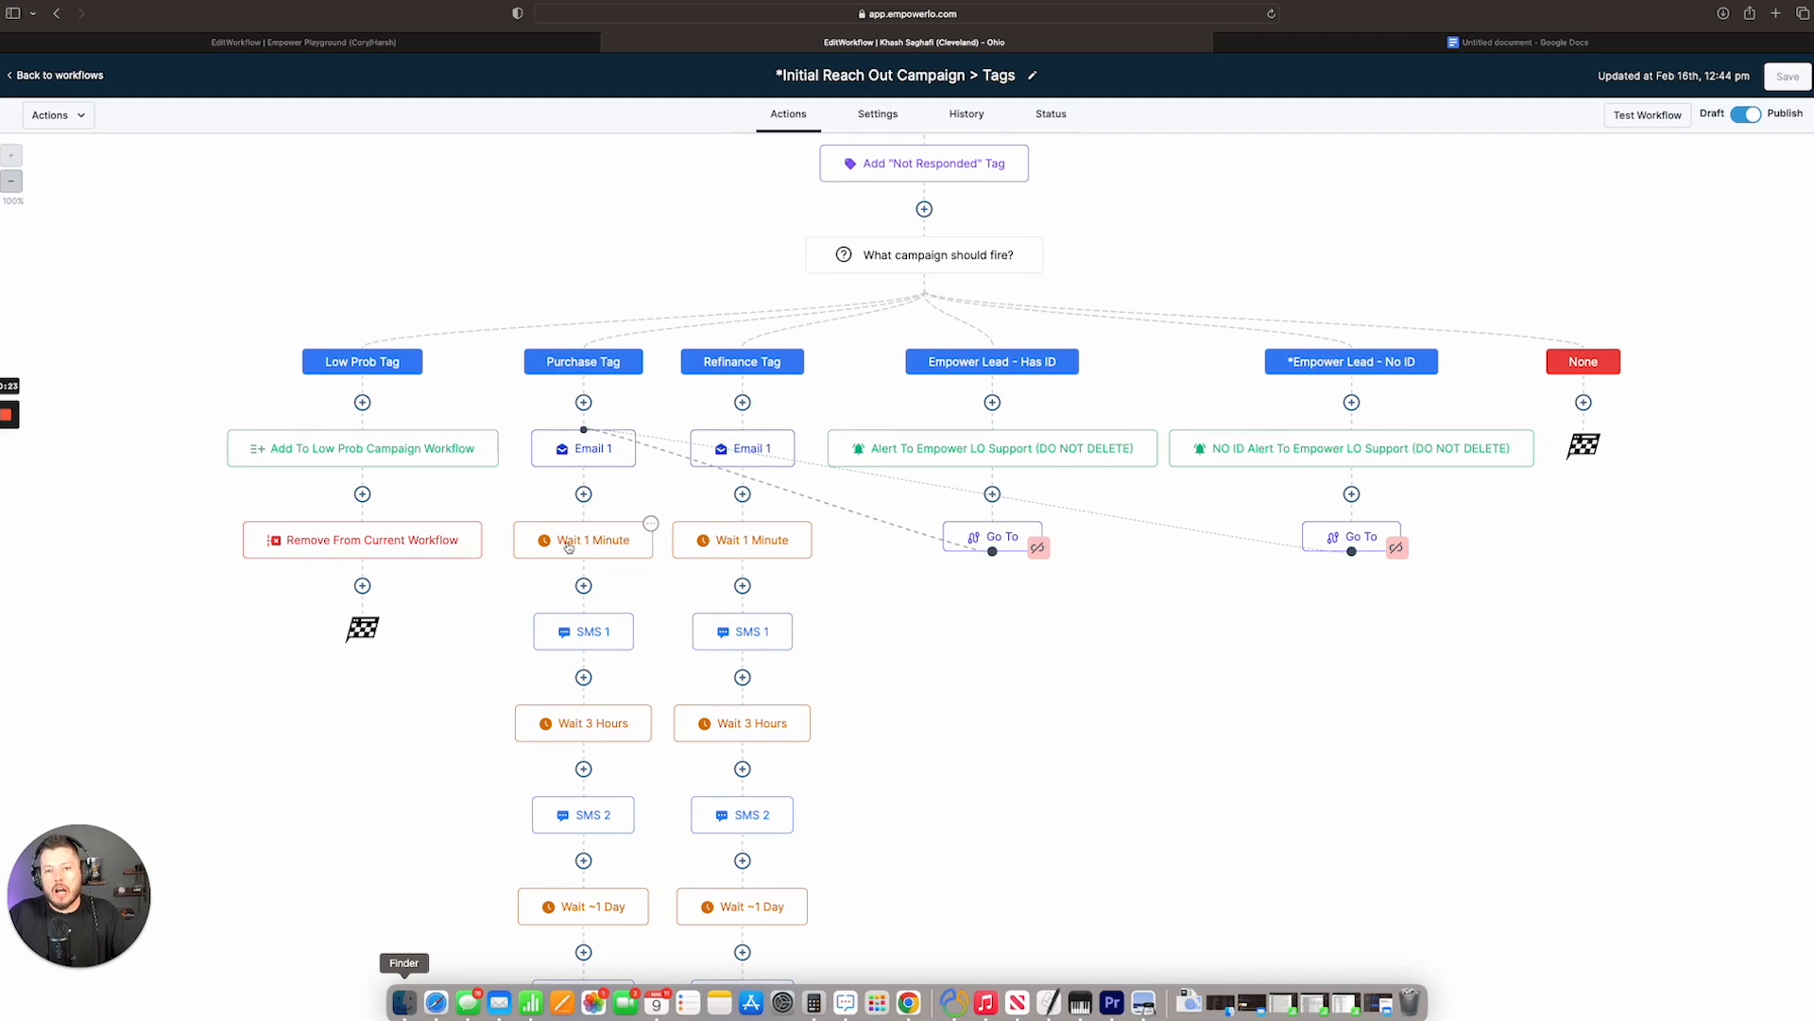
scroll(580, 535, down, 3)
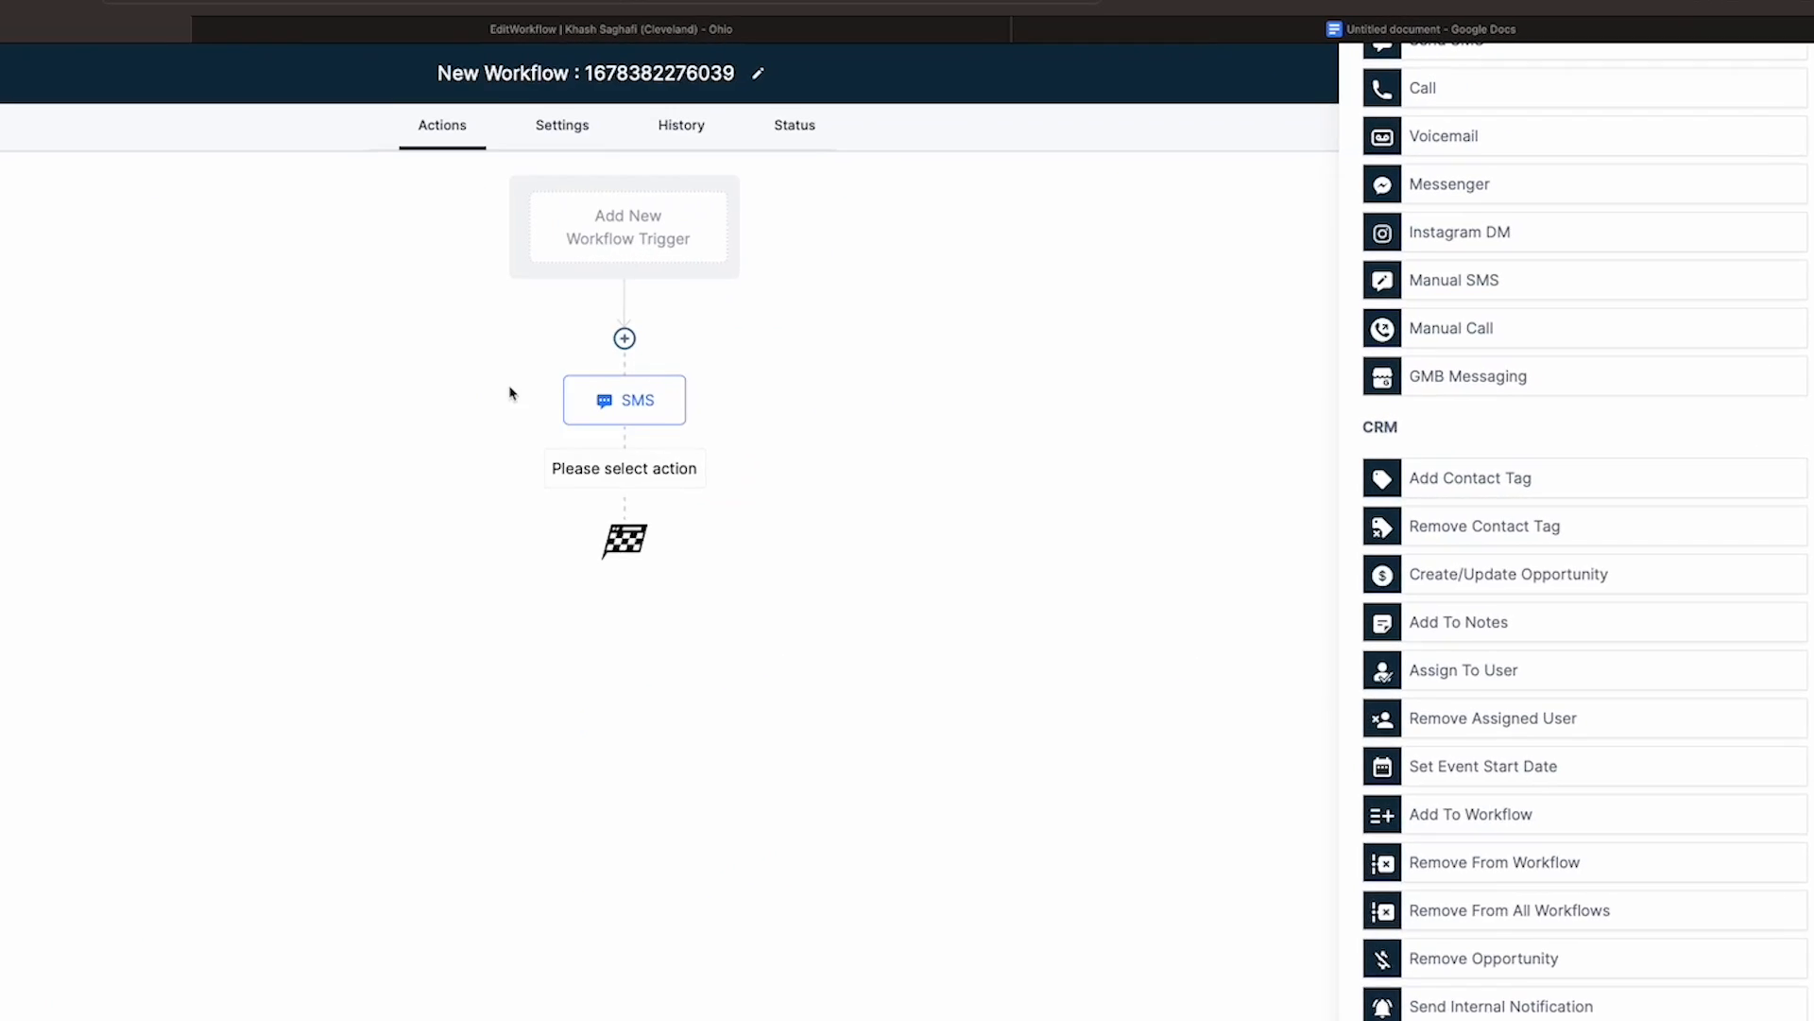
Step: In the new workflow, add an Email action after the SMS with a test sender e-mail, subject "test" and message "test"
scroll(1441, 459, up, 5)
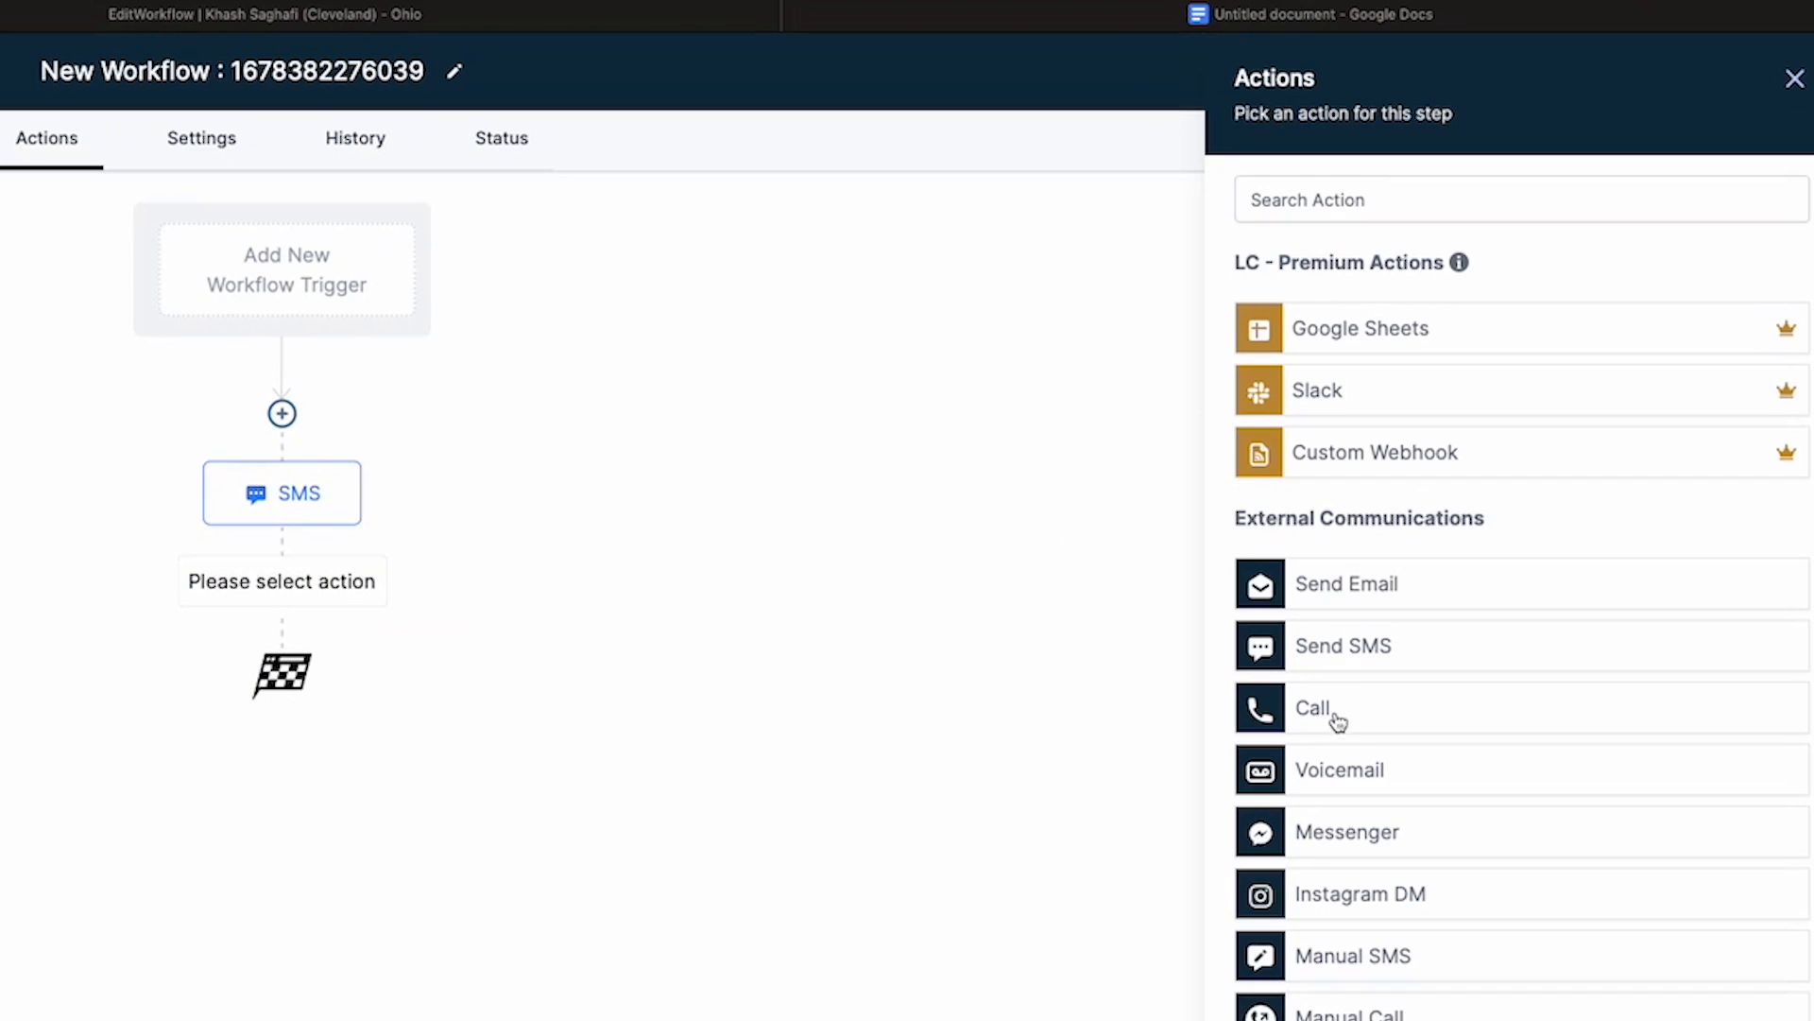
click(1353, 605)
click(1419, 493)
text(test@gami)
key(BackSpace)
key(BackSpace)
key(BackSpace)
text(mail.com)
key(Tab)
text(test)
key(Tab)
text(test)
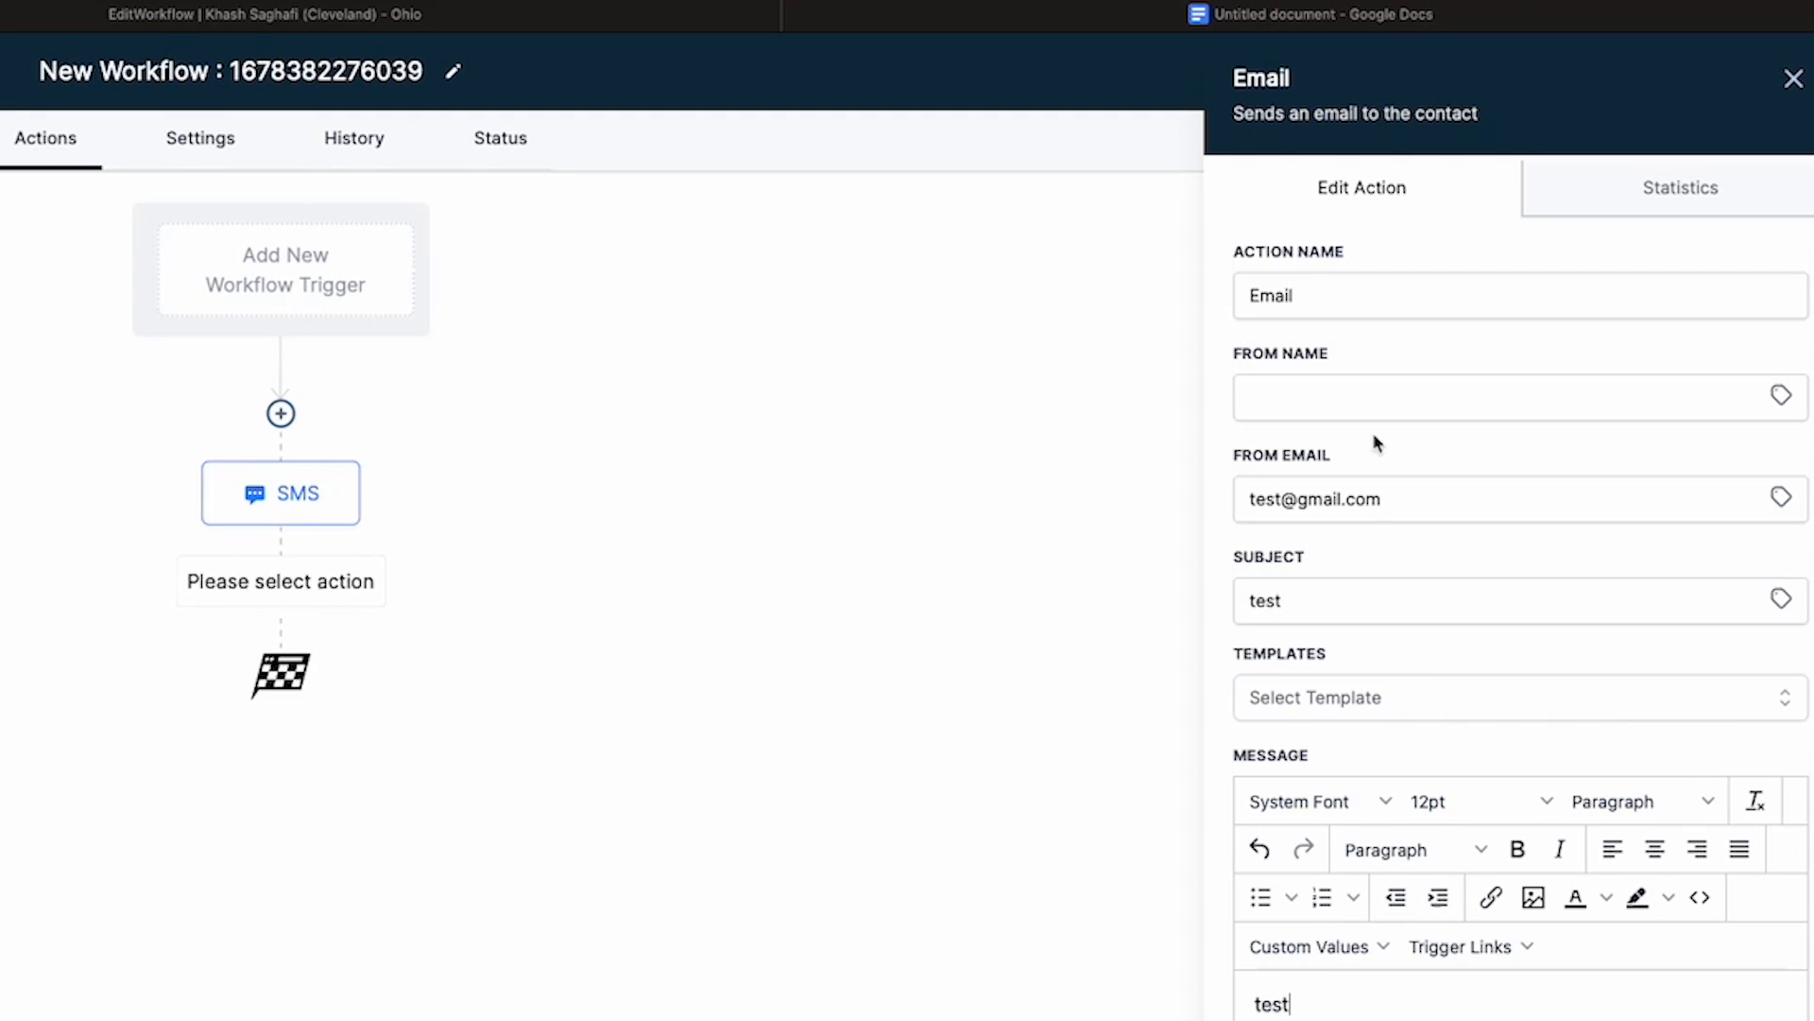
click(1743, 1017)
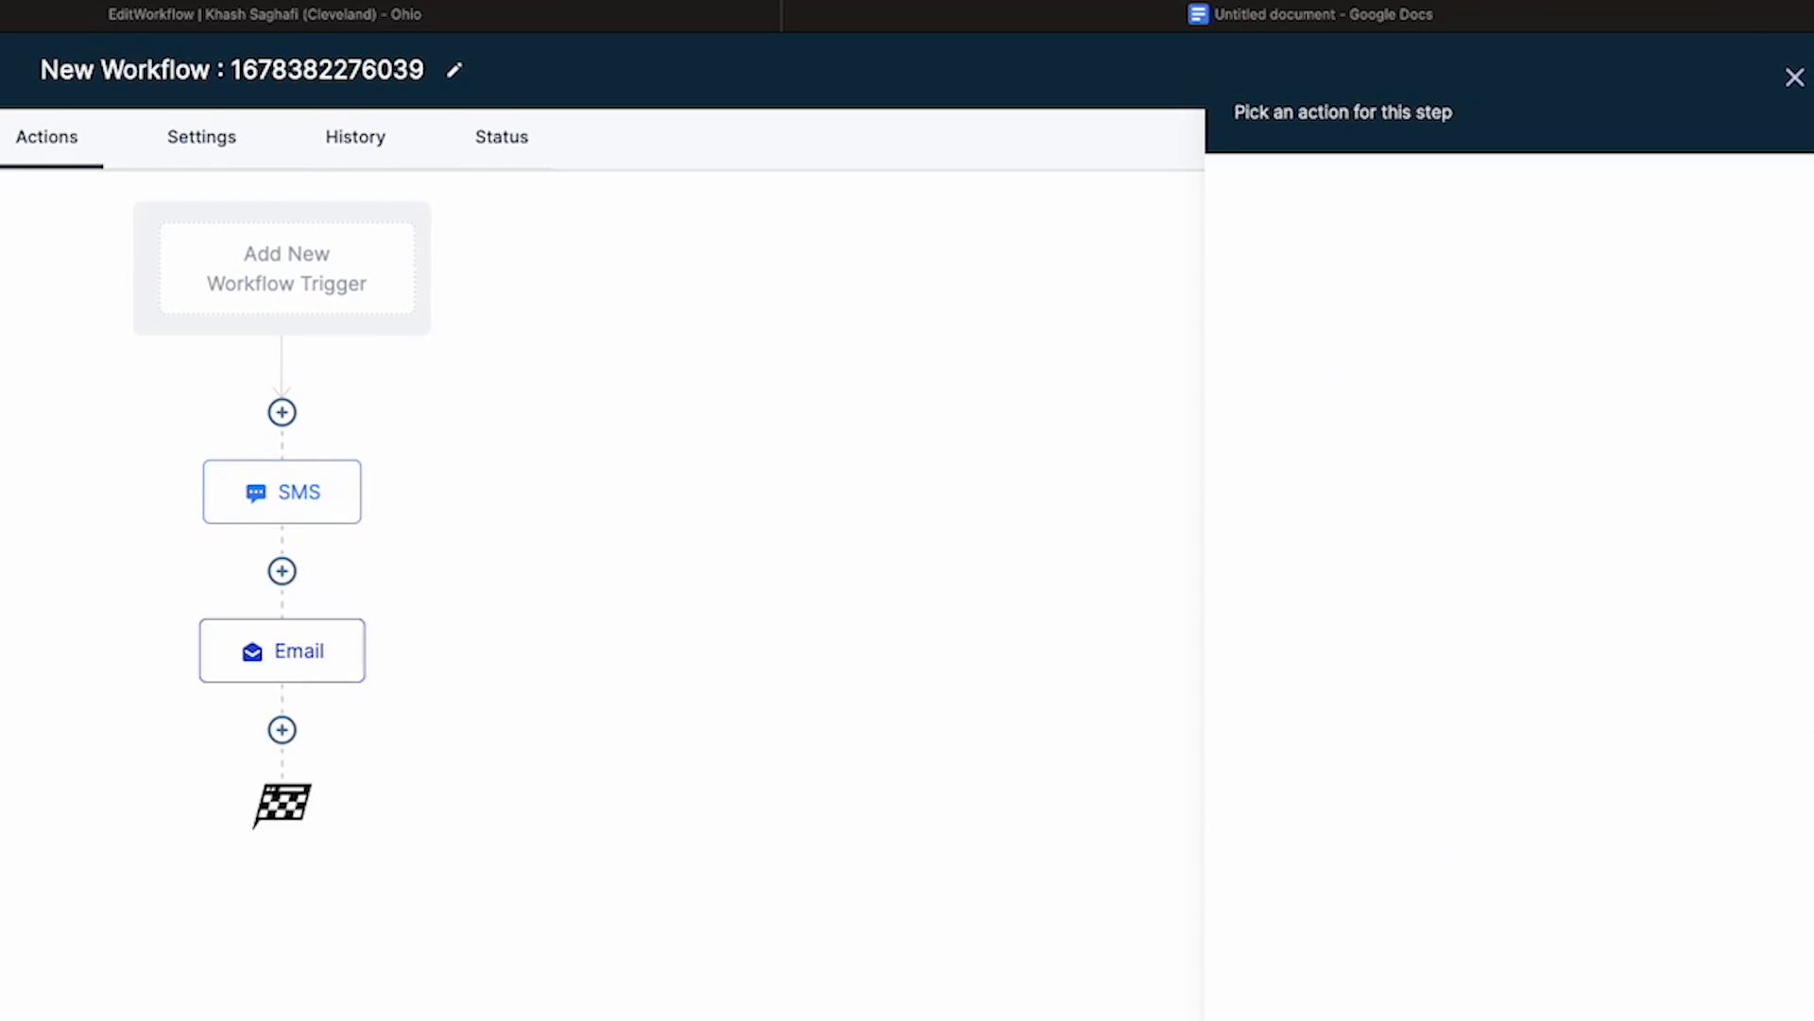
Step: Add a second SMS action after the Email with the message "test", and review the first SMS action's message without changing it
click(282, 743)
click(1333, 210)
text(sms)
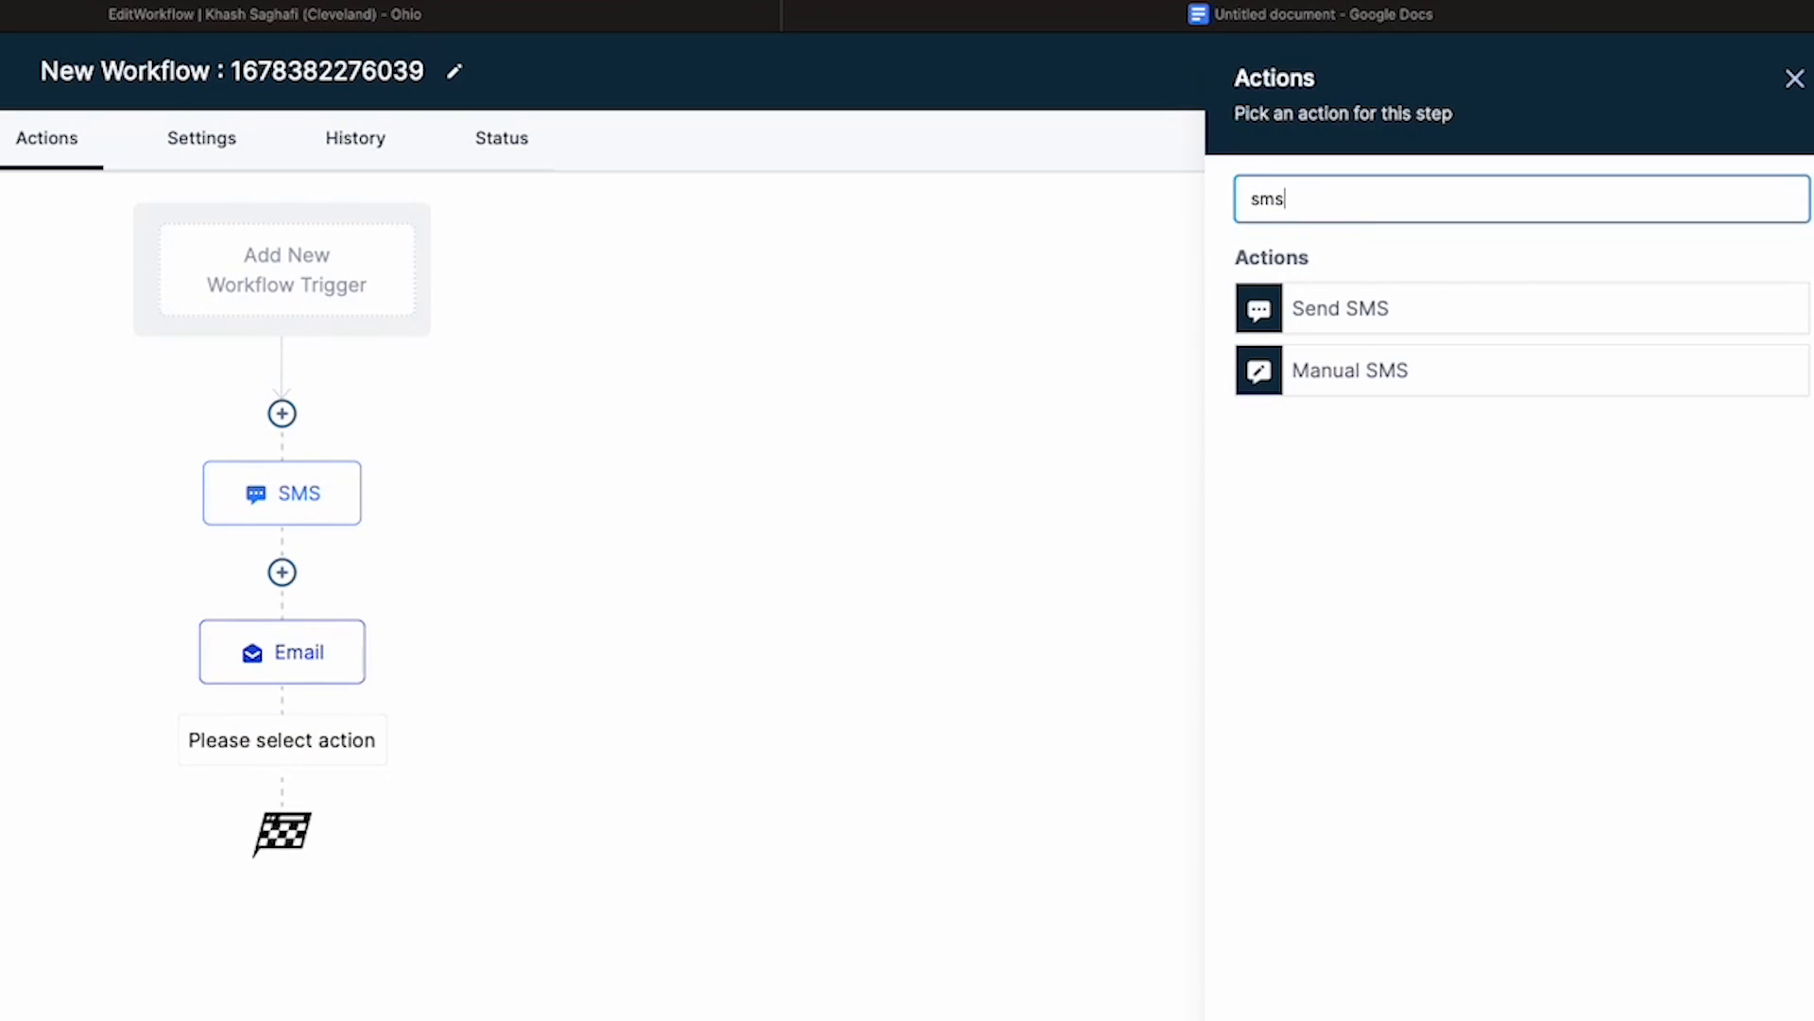
click(1334, 309)
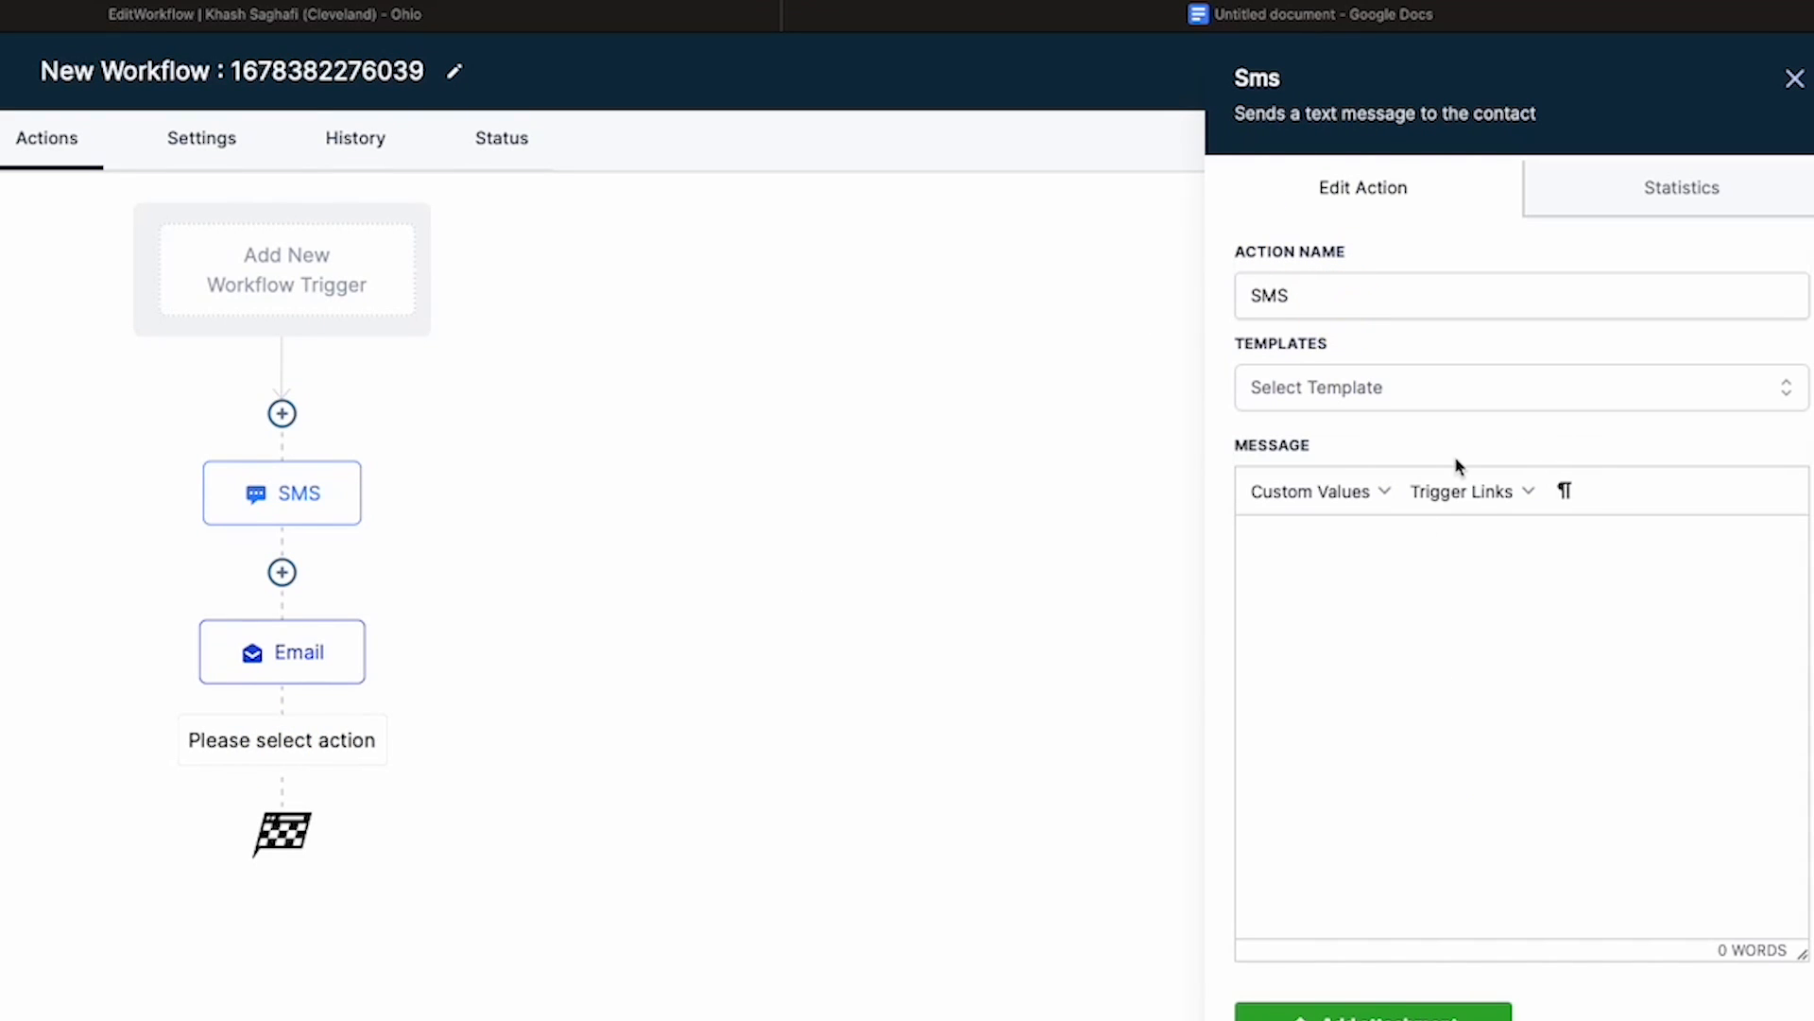
click(1360, 640)
text(test)
click(1743, 1017)
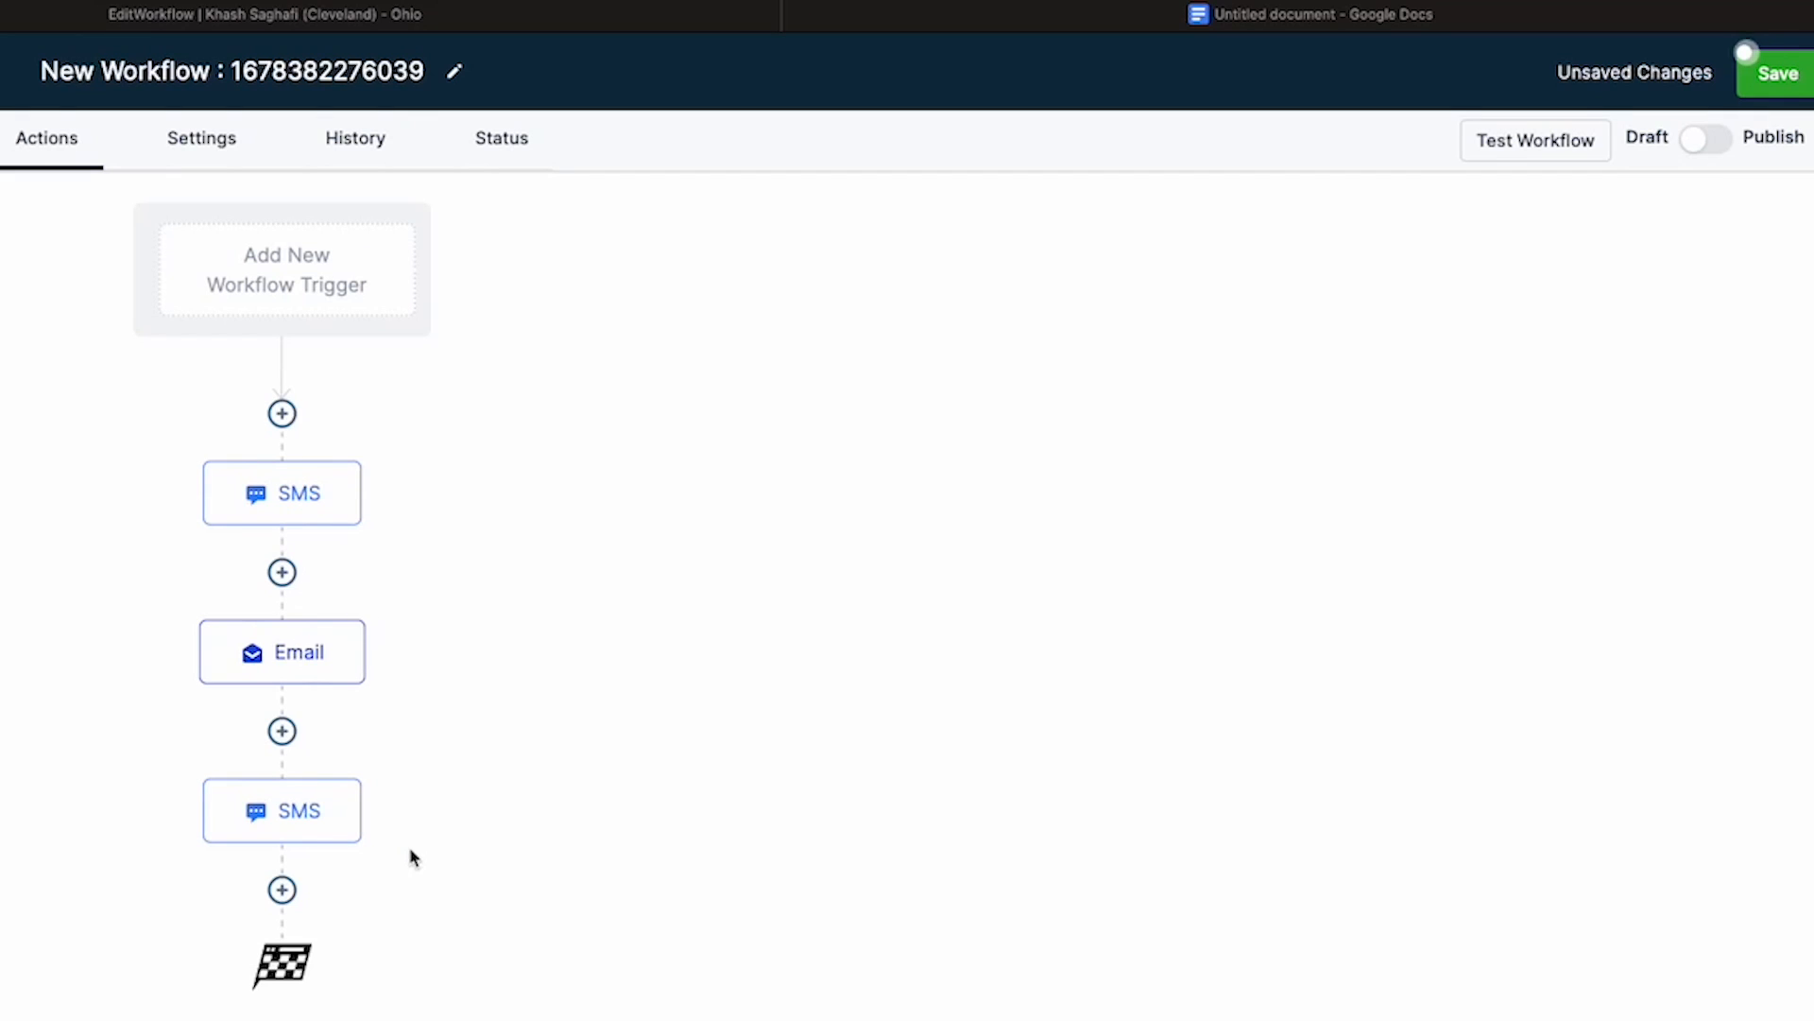
click(281, 518)
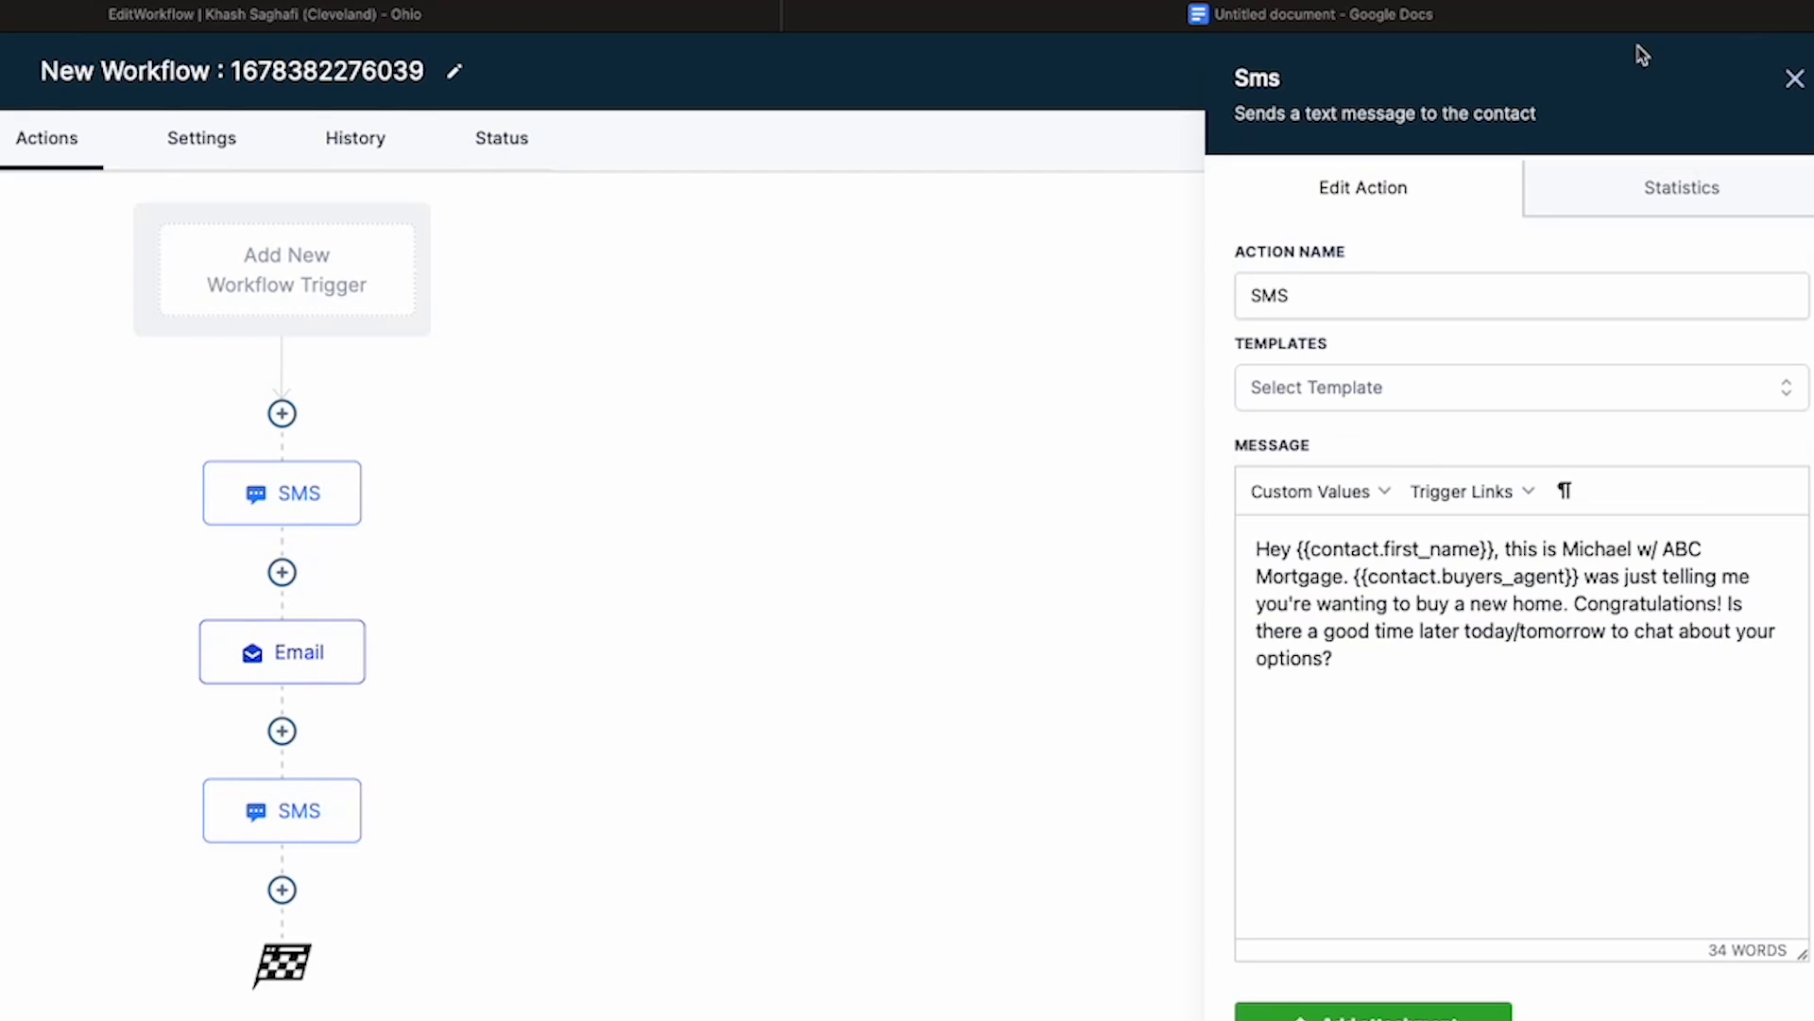
click(1794, 78)
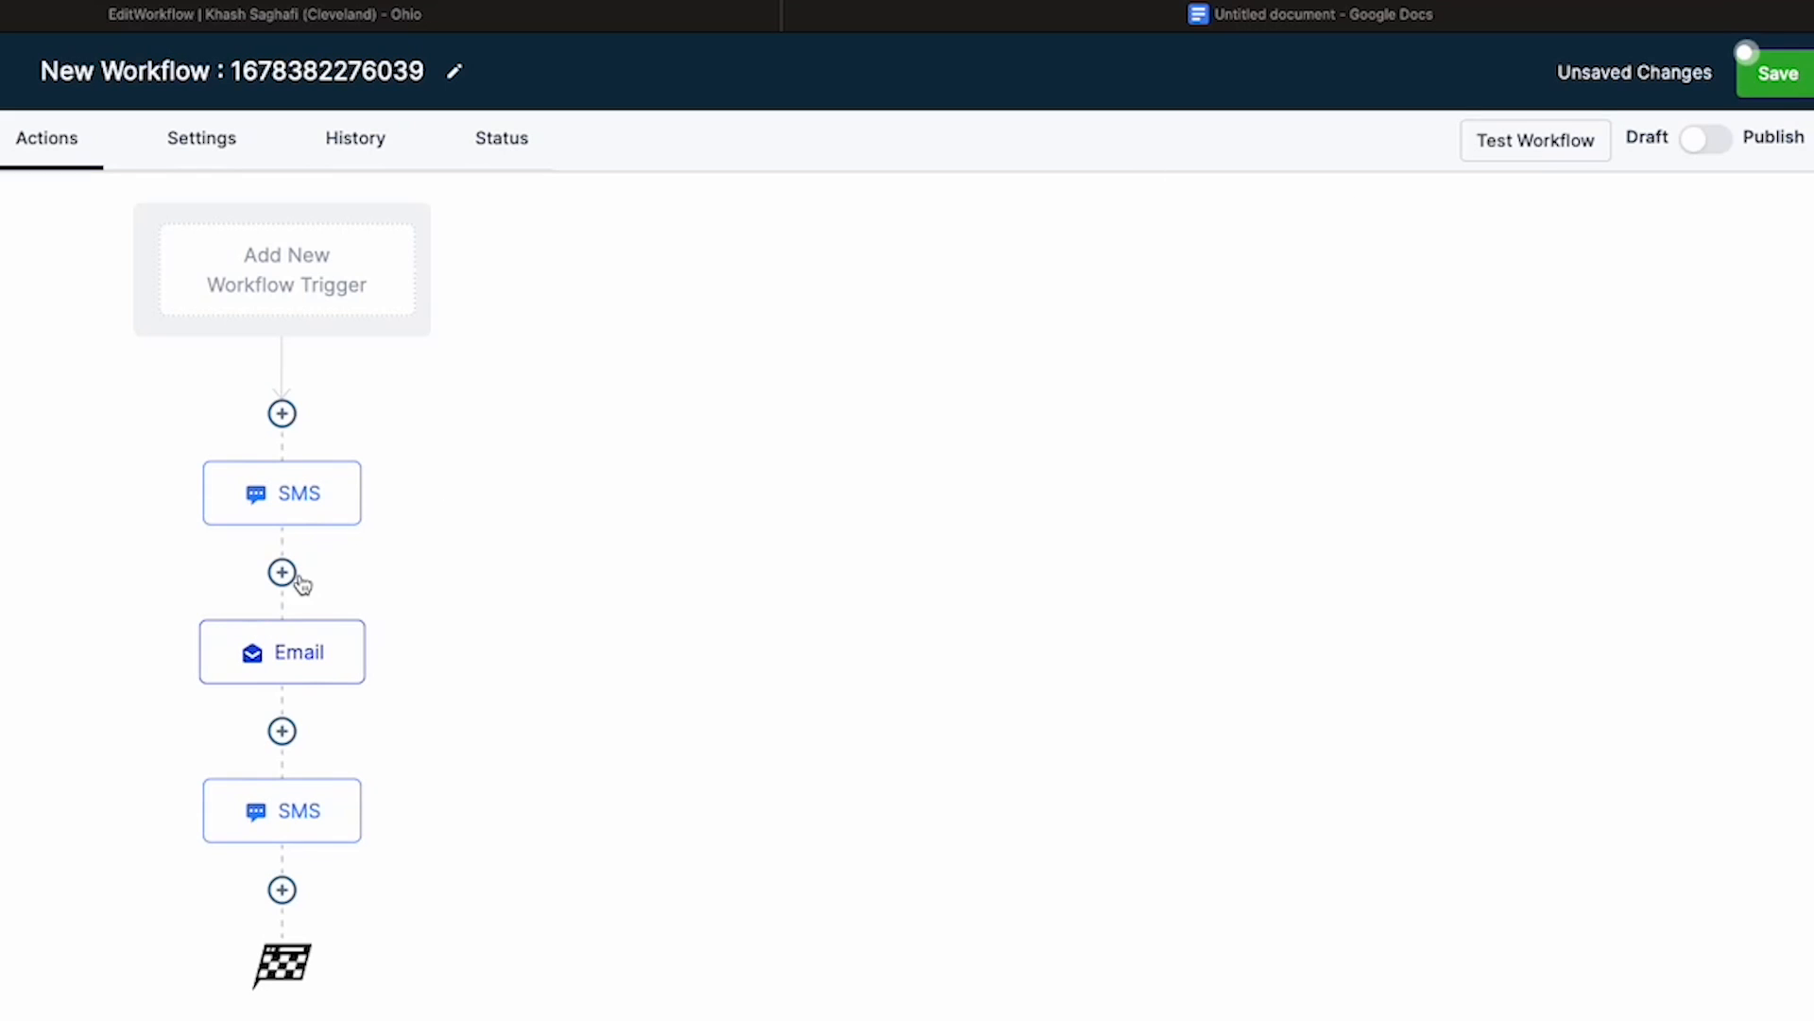
Step: Try inserting a Wait action between the Email and the second SMS with a time delay of 0.2 minutes
click(282, 730)
text(wa)
click(1373, 331)
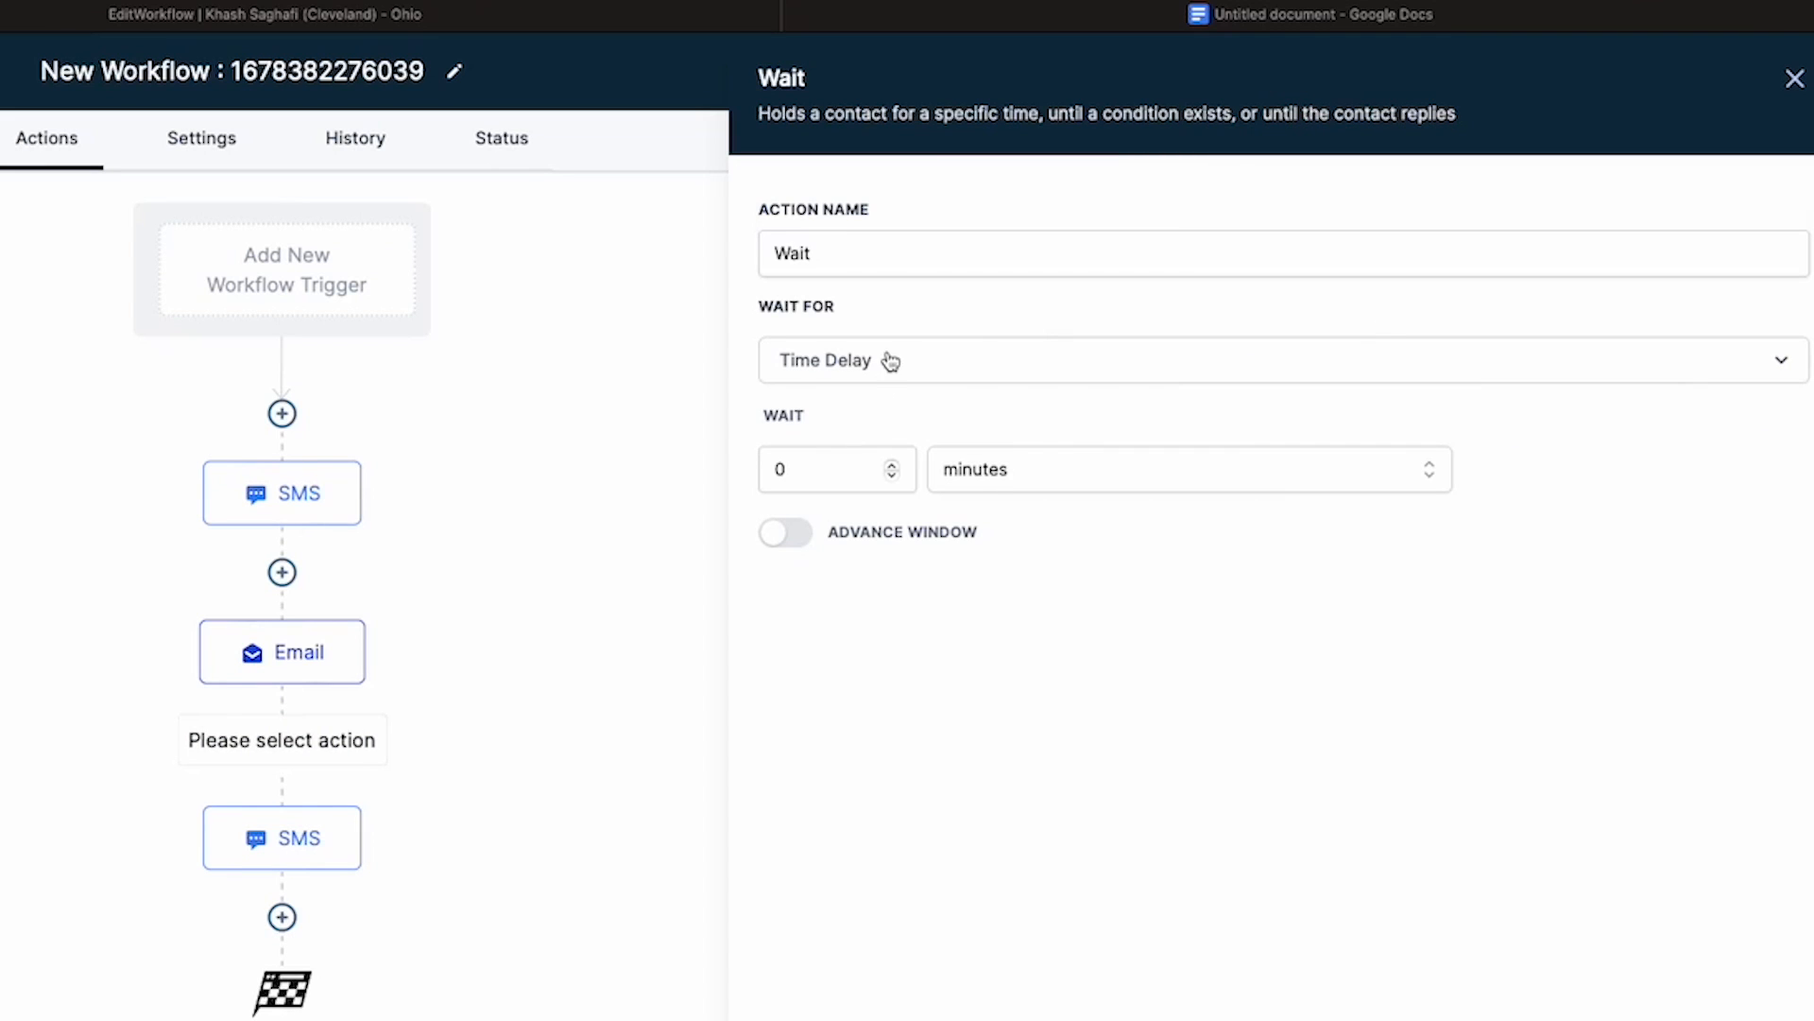
click(1014, 475)
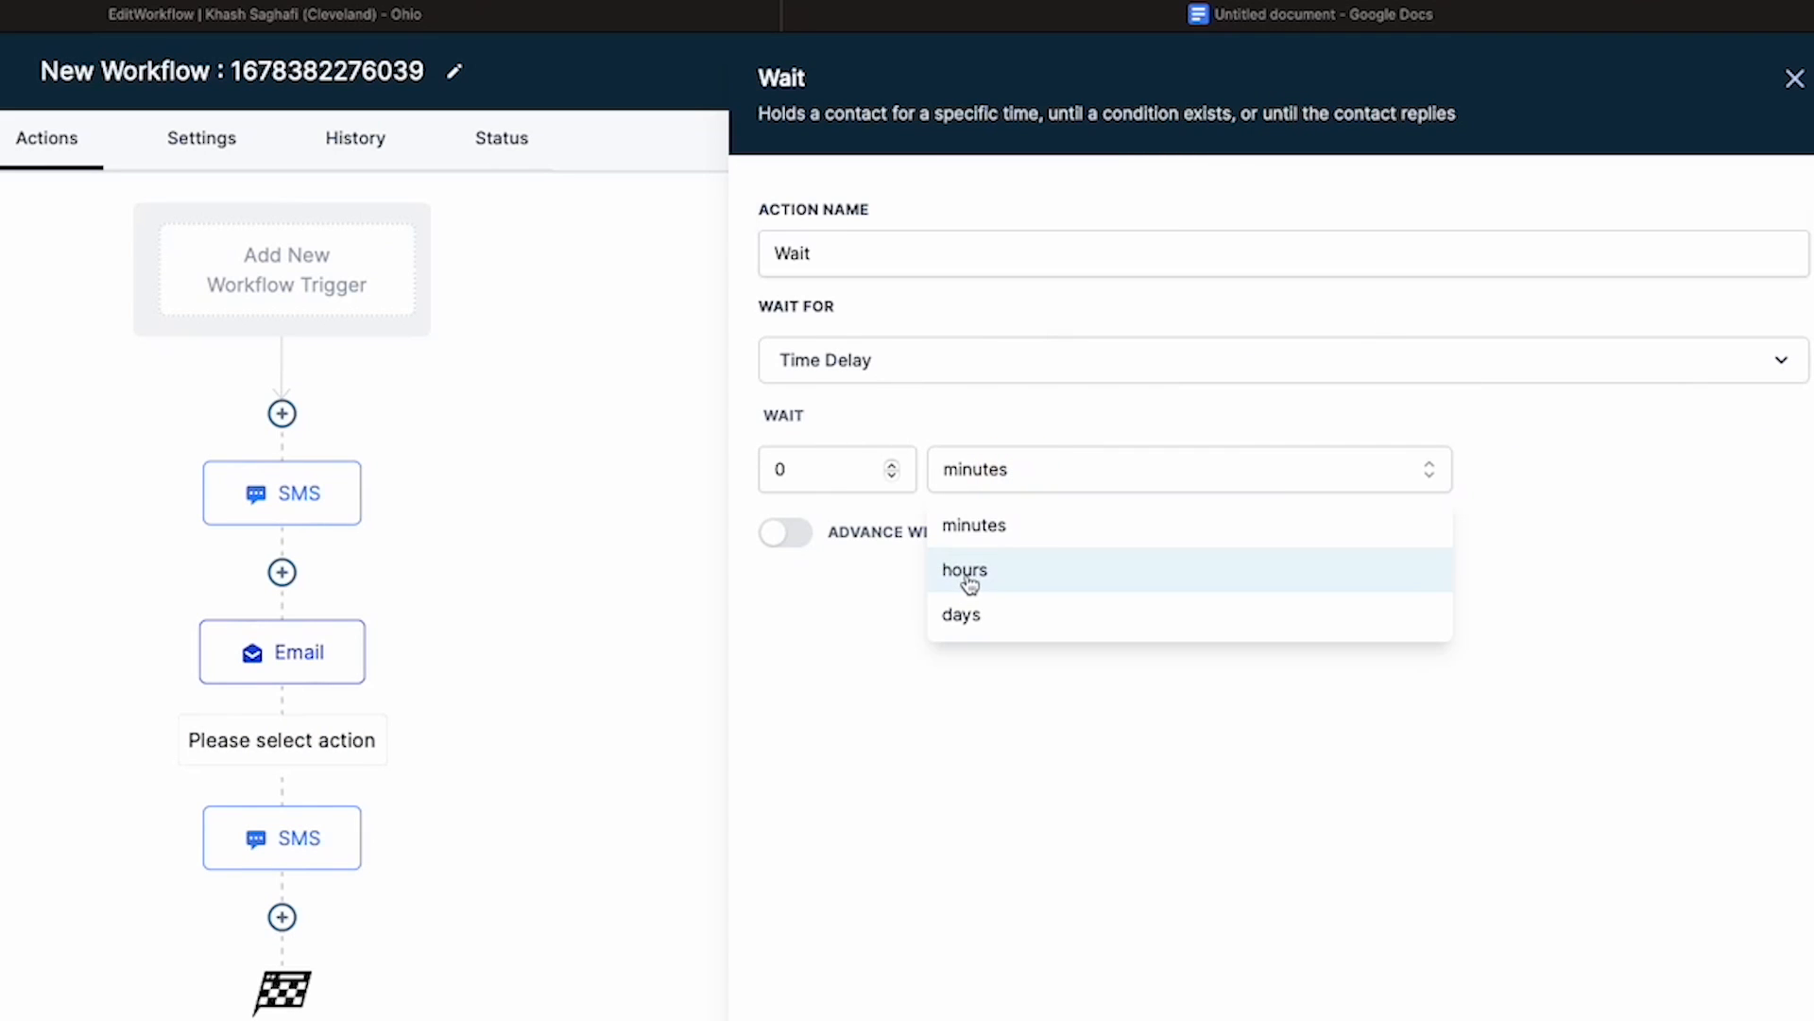
click(1089, 825)
click(801, 465)
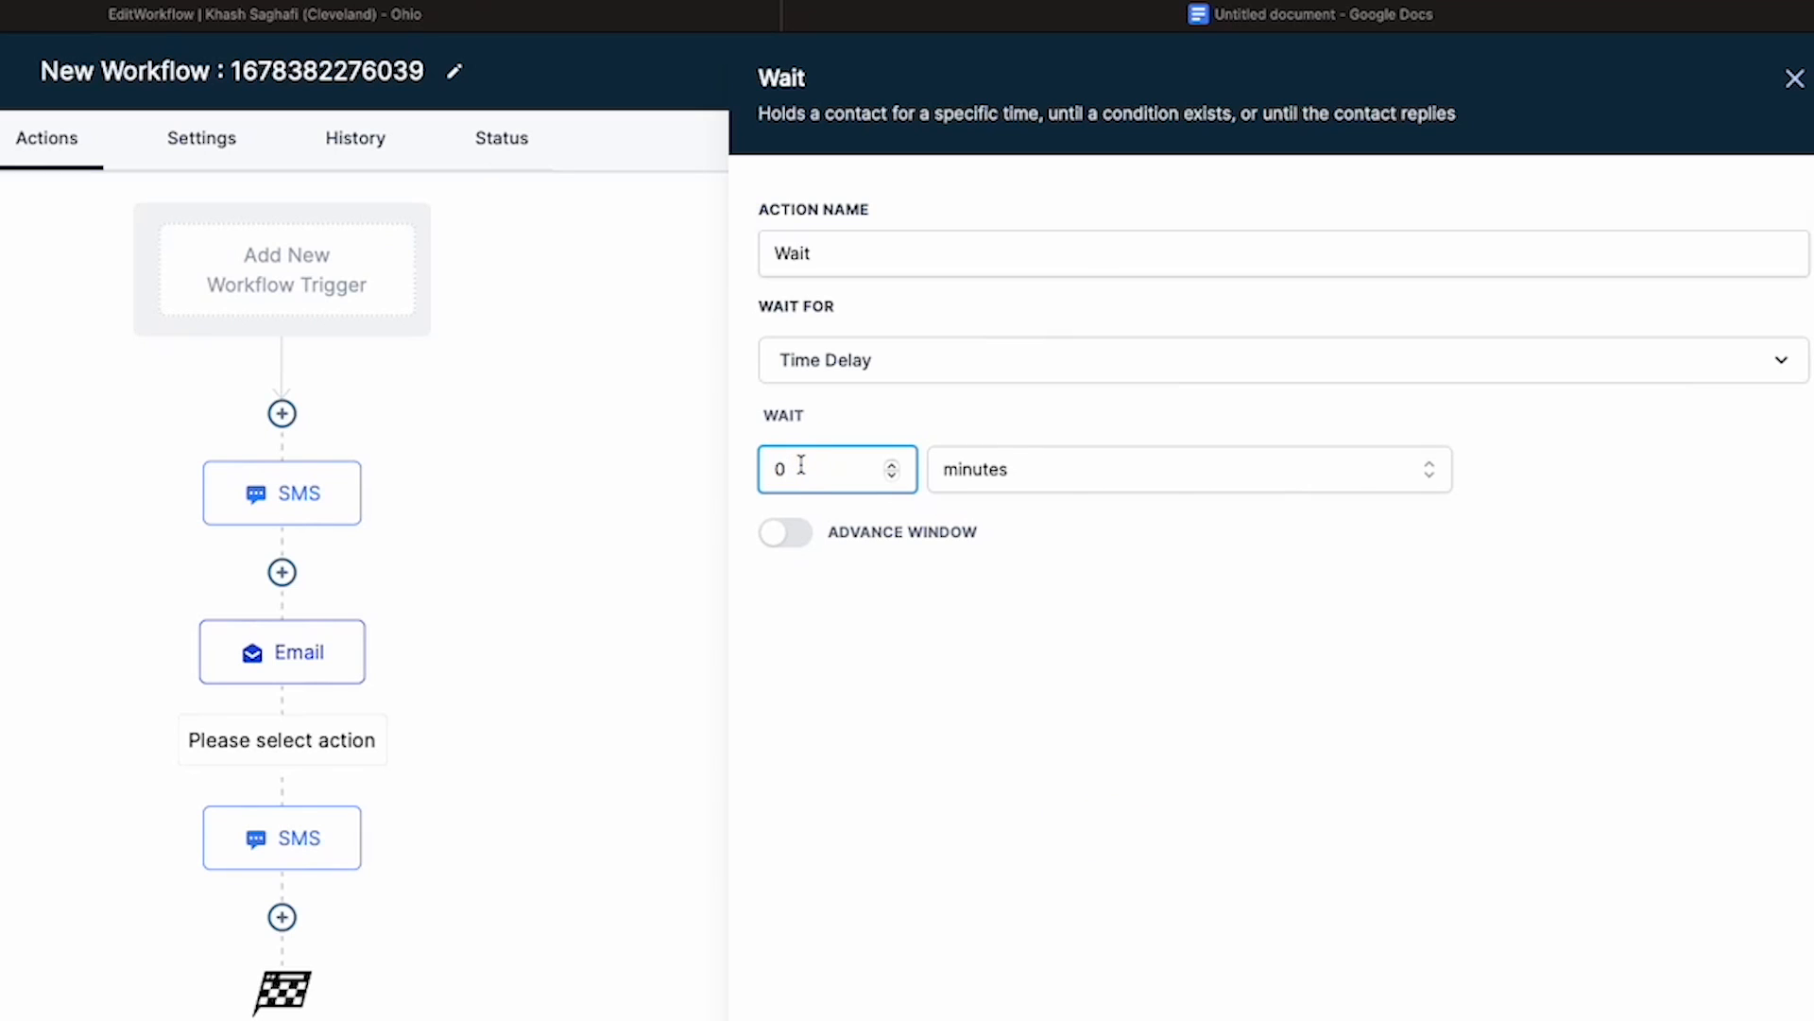
key(BackSpace)
text(.2)
click(1135, 704)
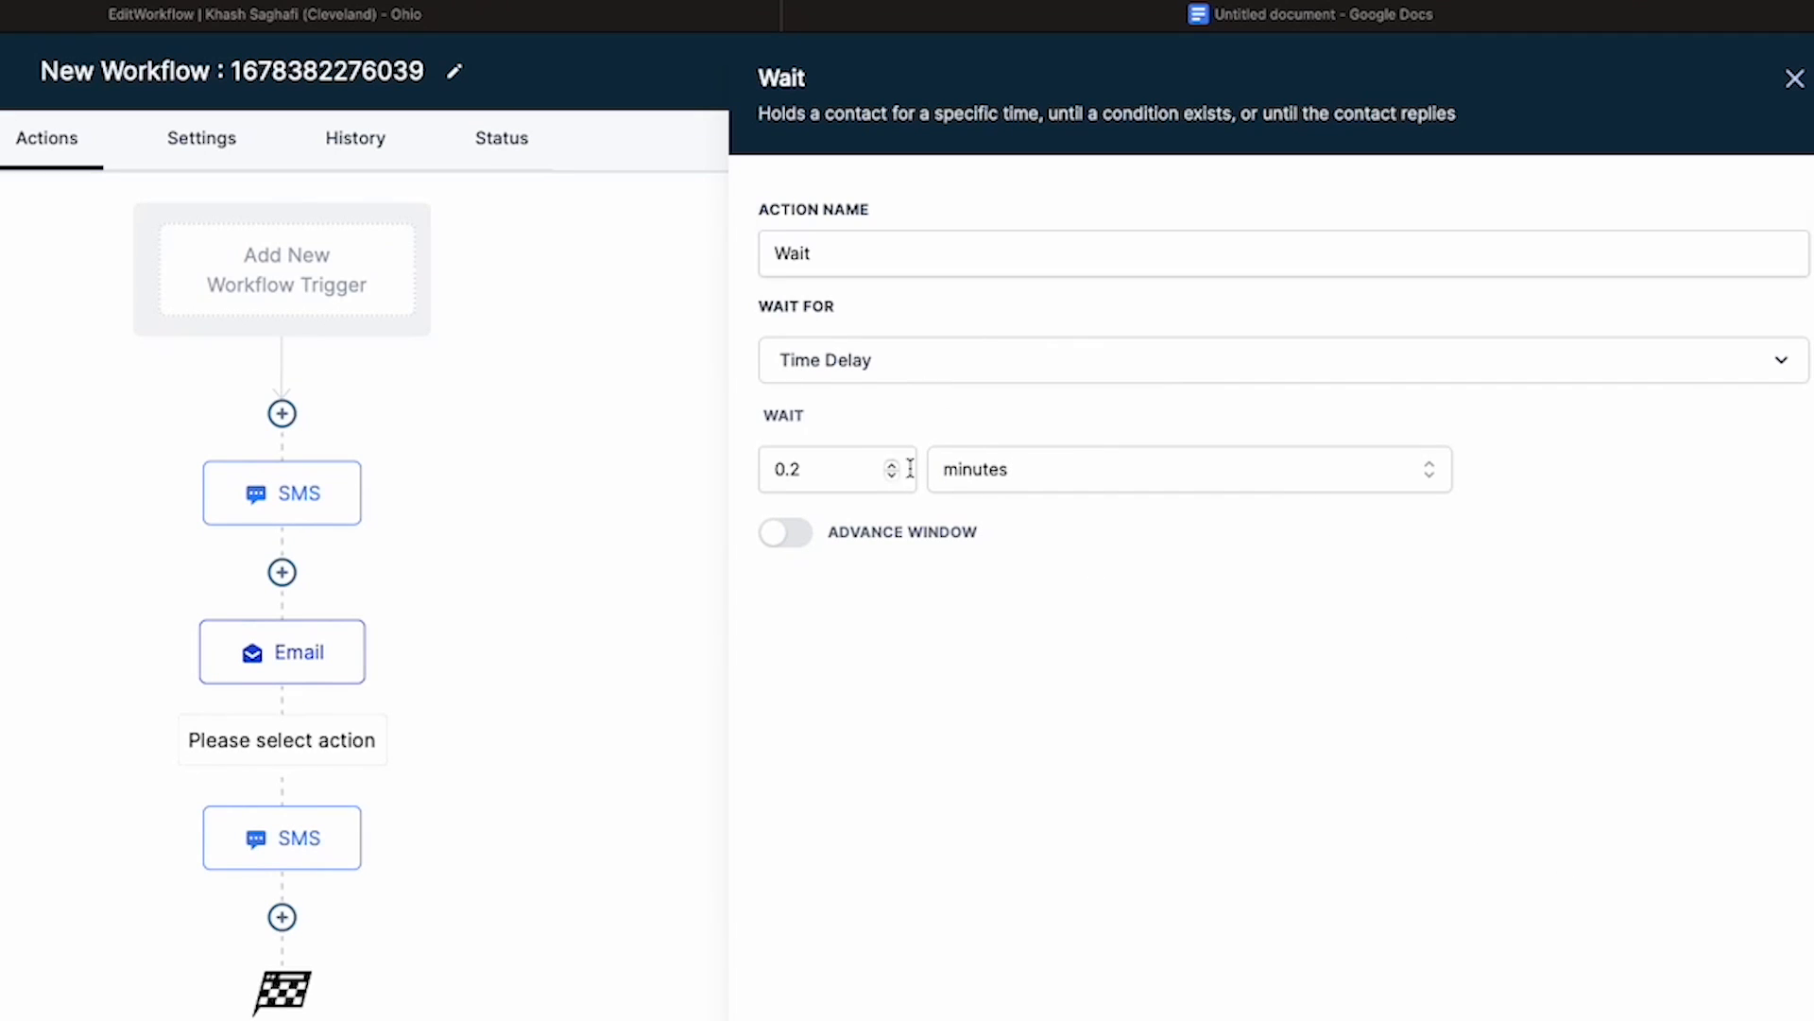
Step: Try a 1-day delay for the Wait action, switch its advance window on and off, and close it without saving
click(979, 471)
click(967, 614)
double_click(856, 468)
text(1)
click(1250, 791)
click(788, 532)
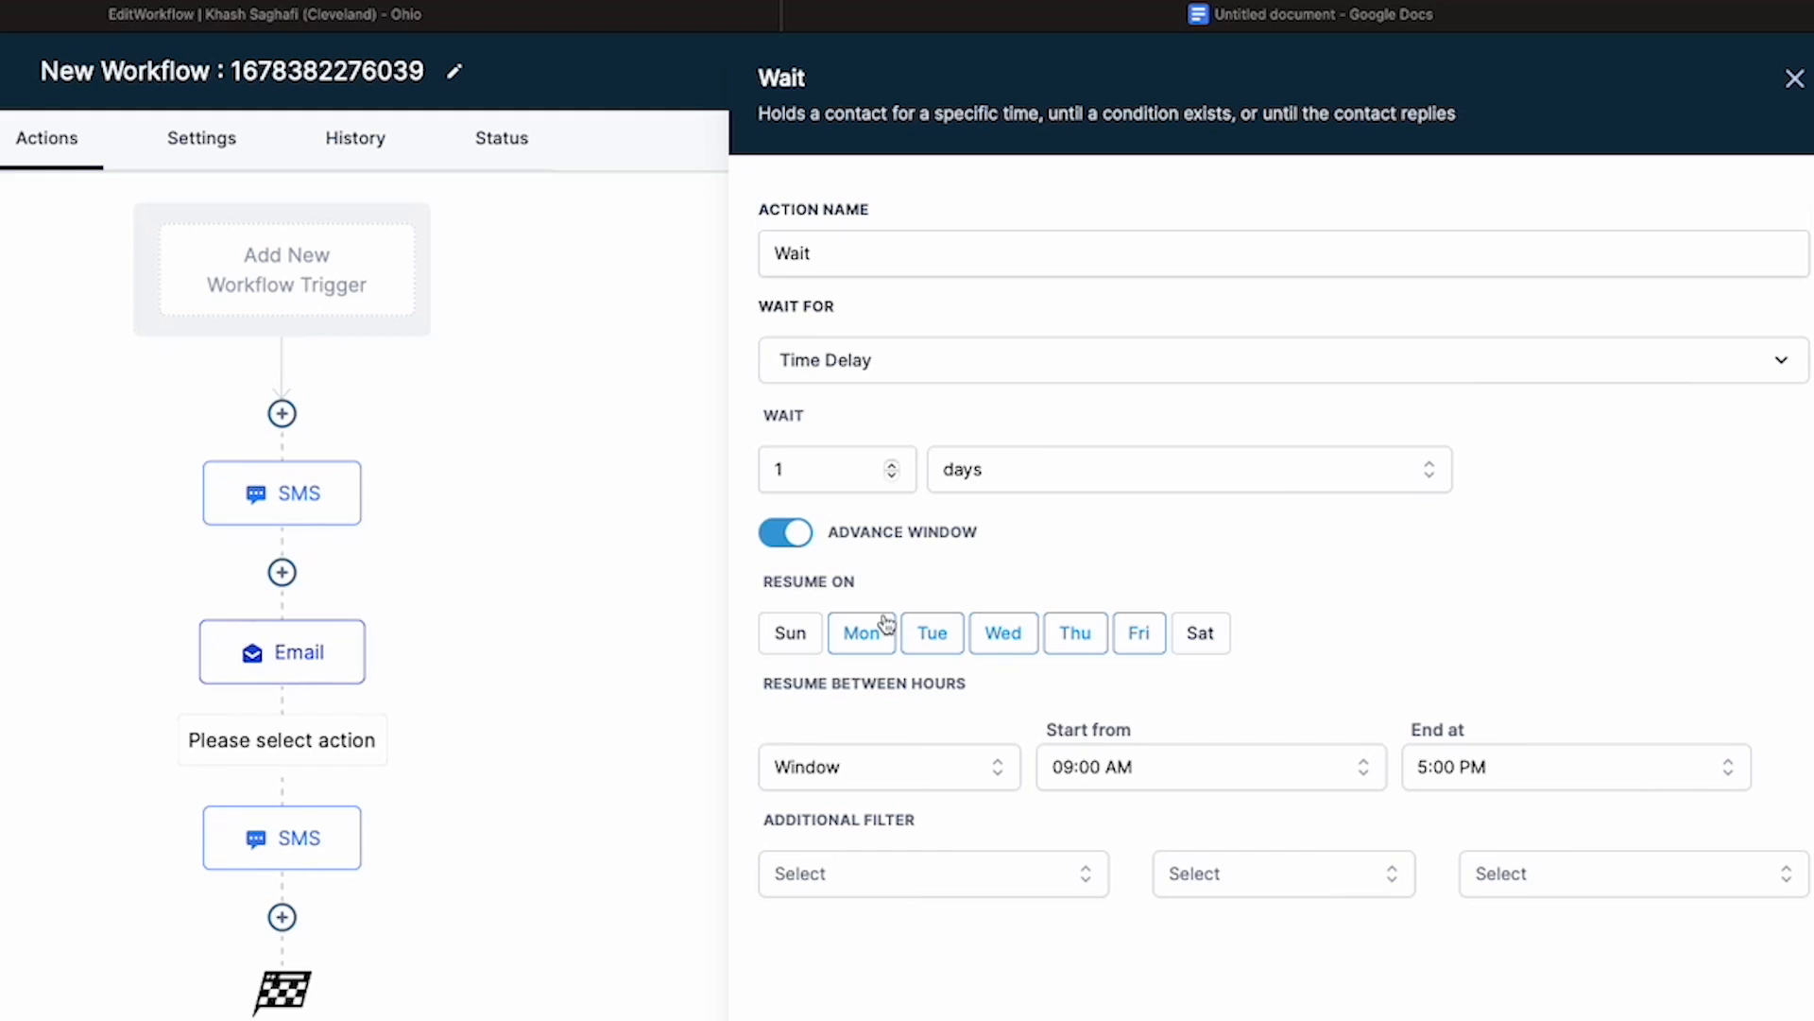
click(794, 532)
click(1795, 79)
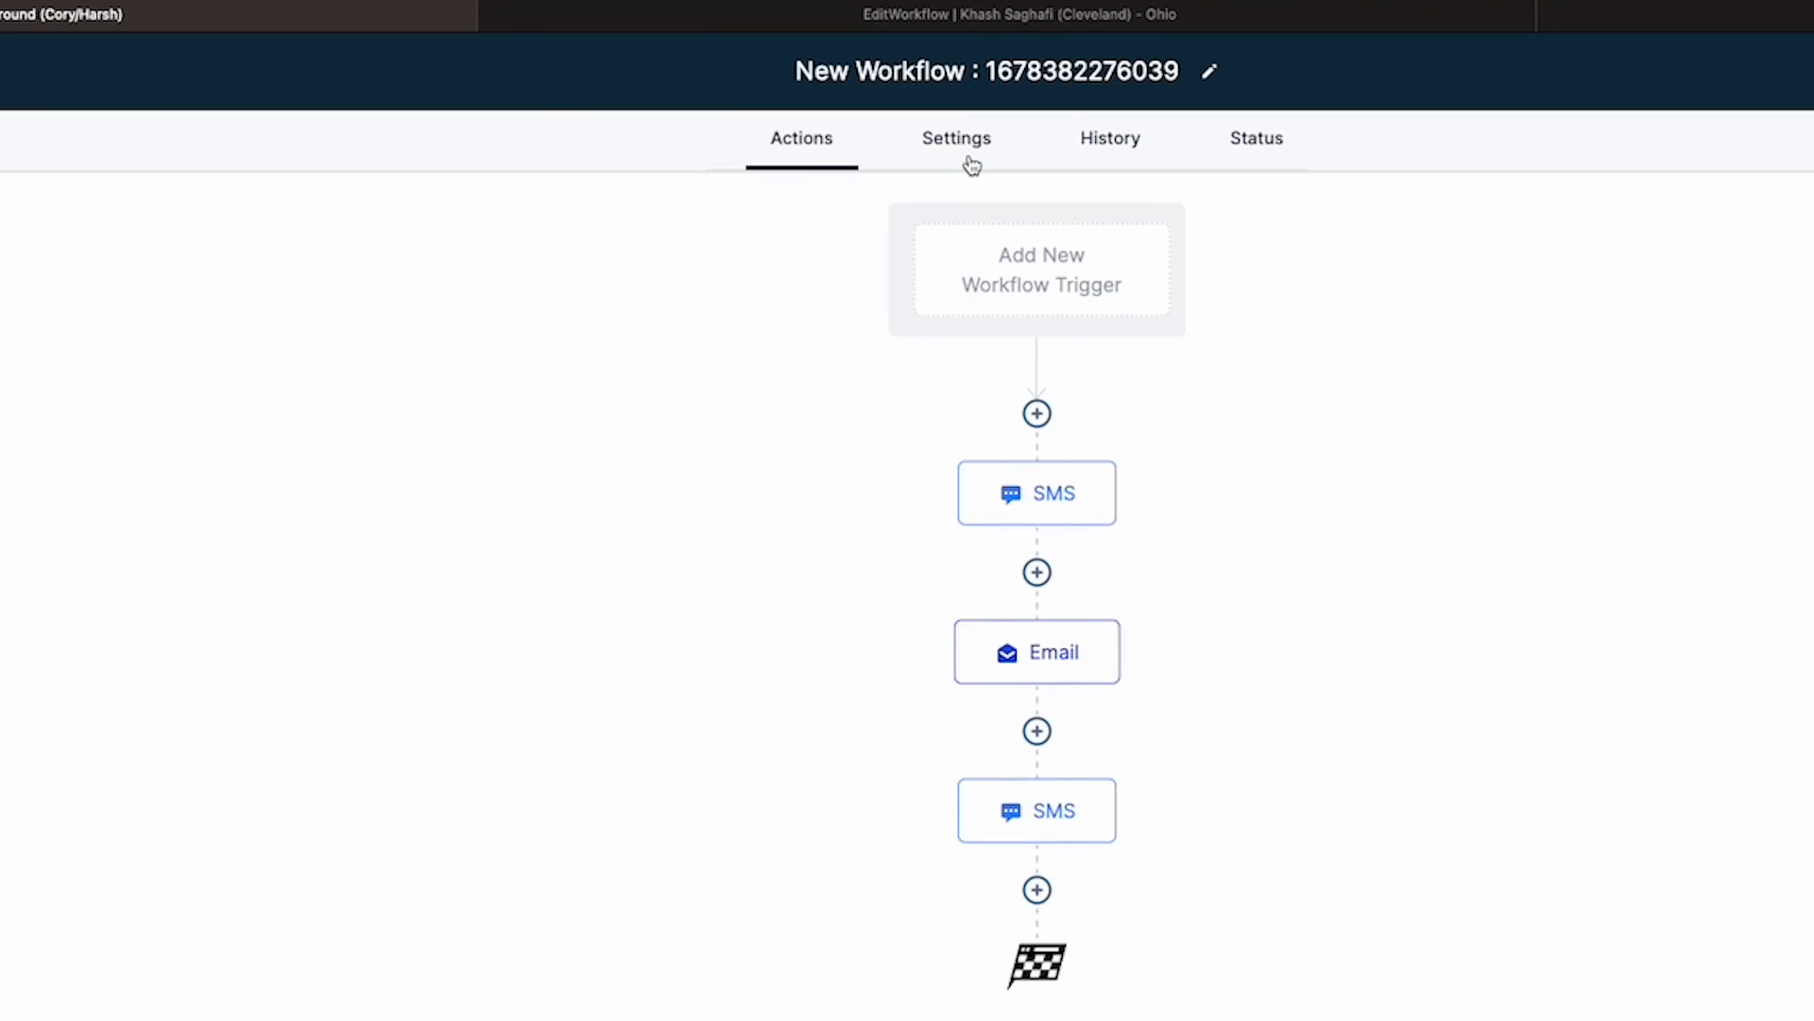
Step: In the workflow's default settings, try Stop On Response and turn it back off, and restrict the time window to Specific Time
click(972, 165)
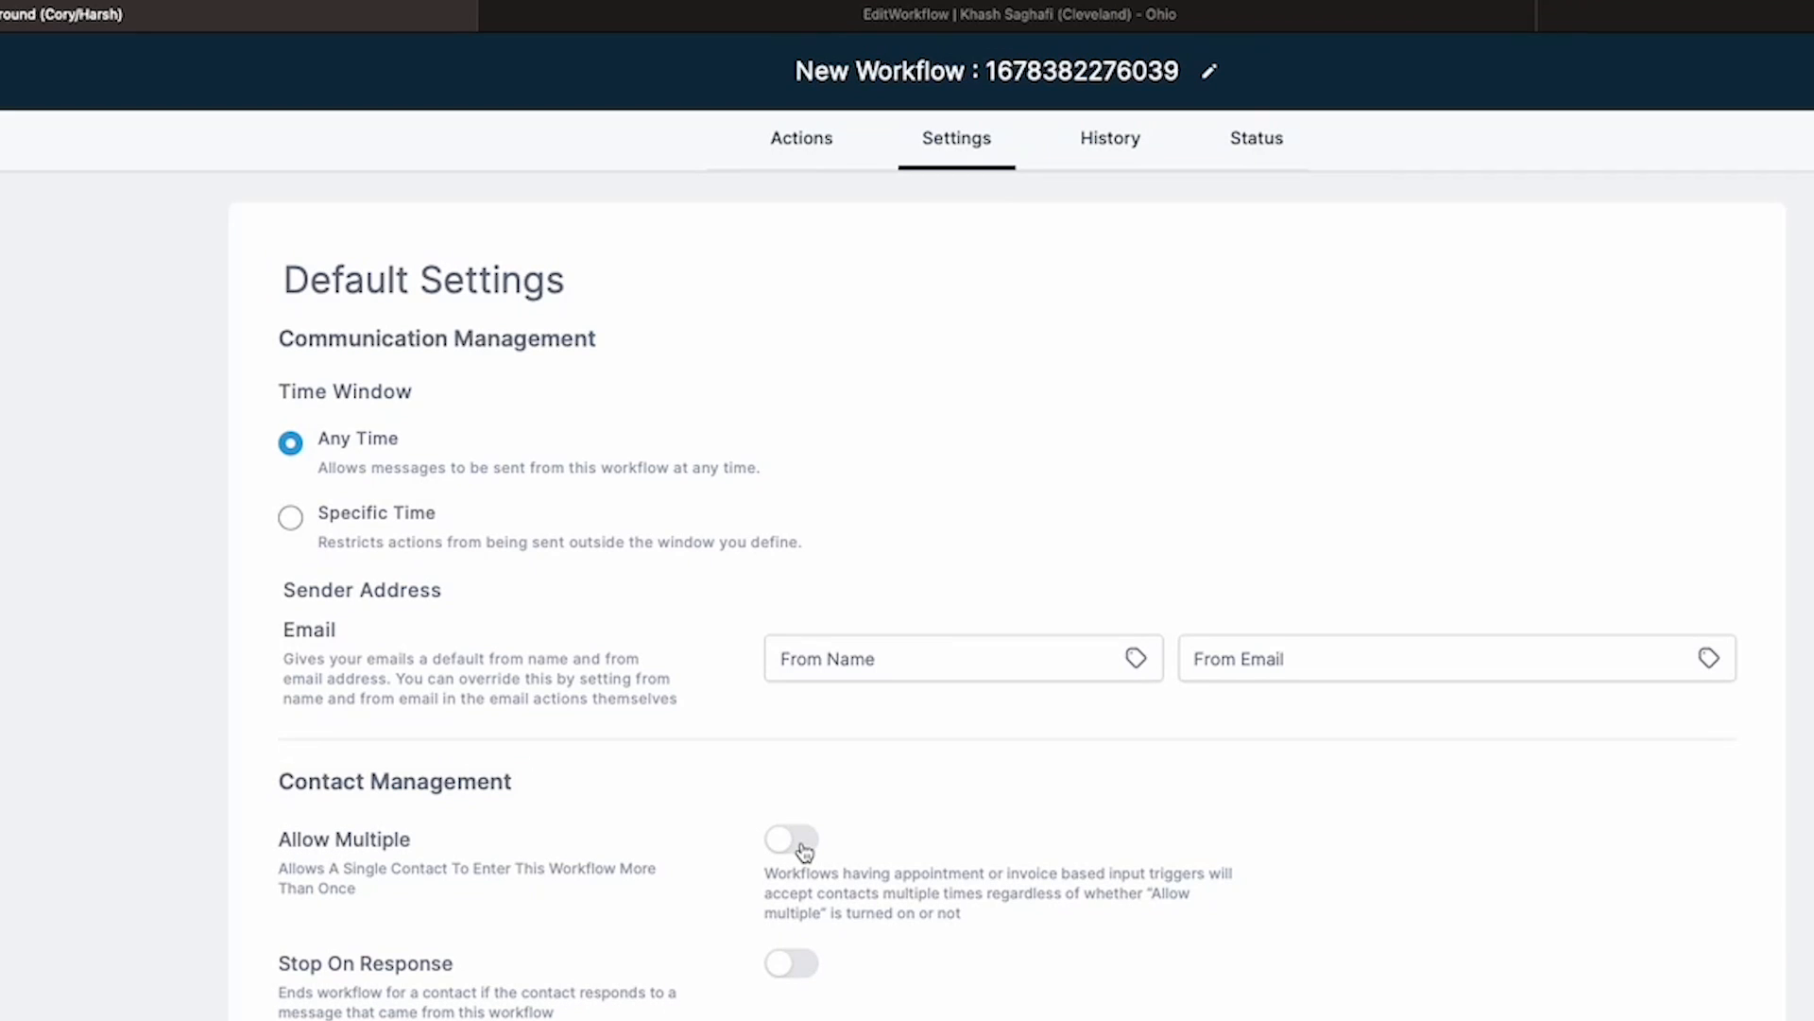
click(778, 971)
click(786, 970)
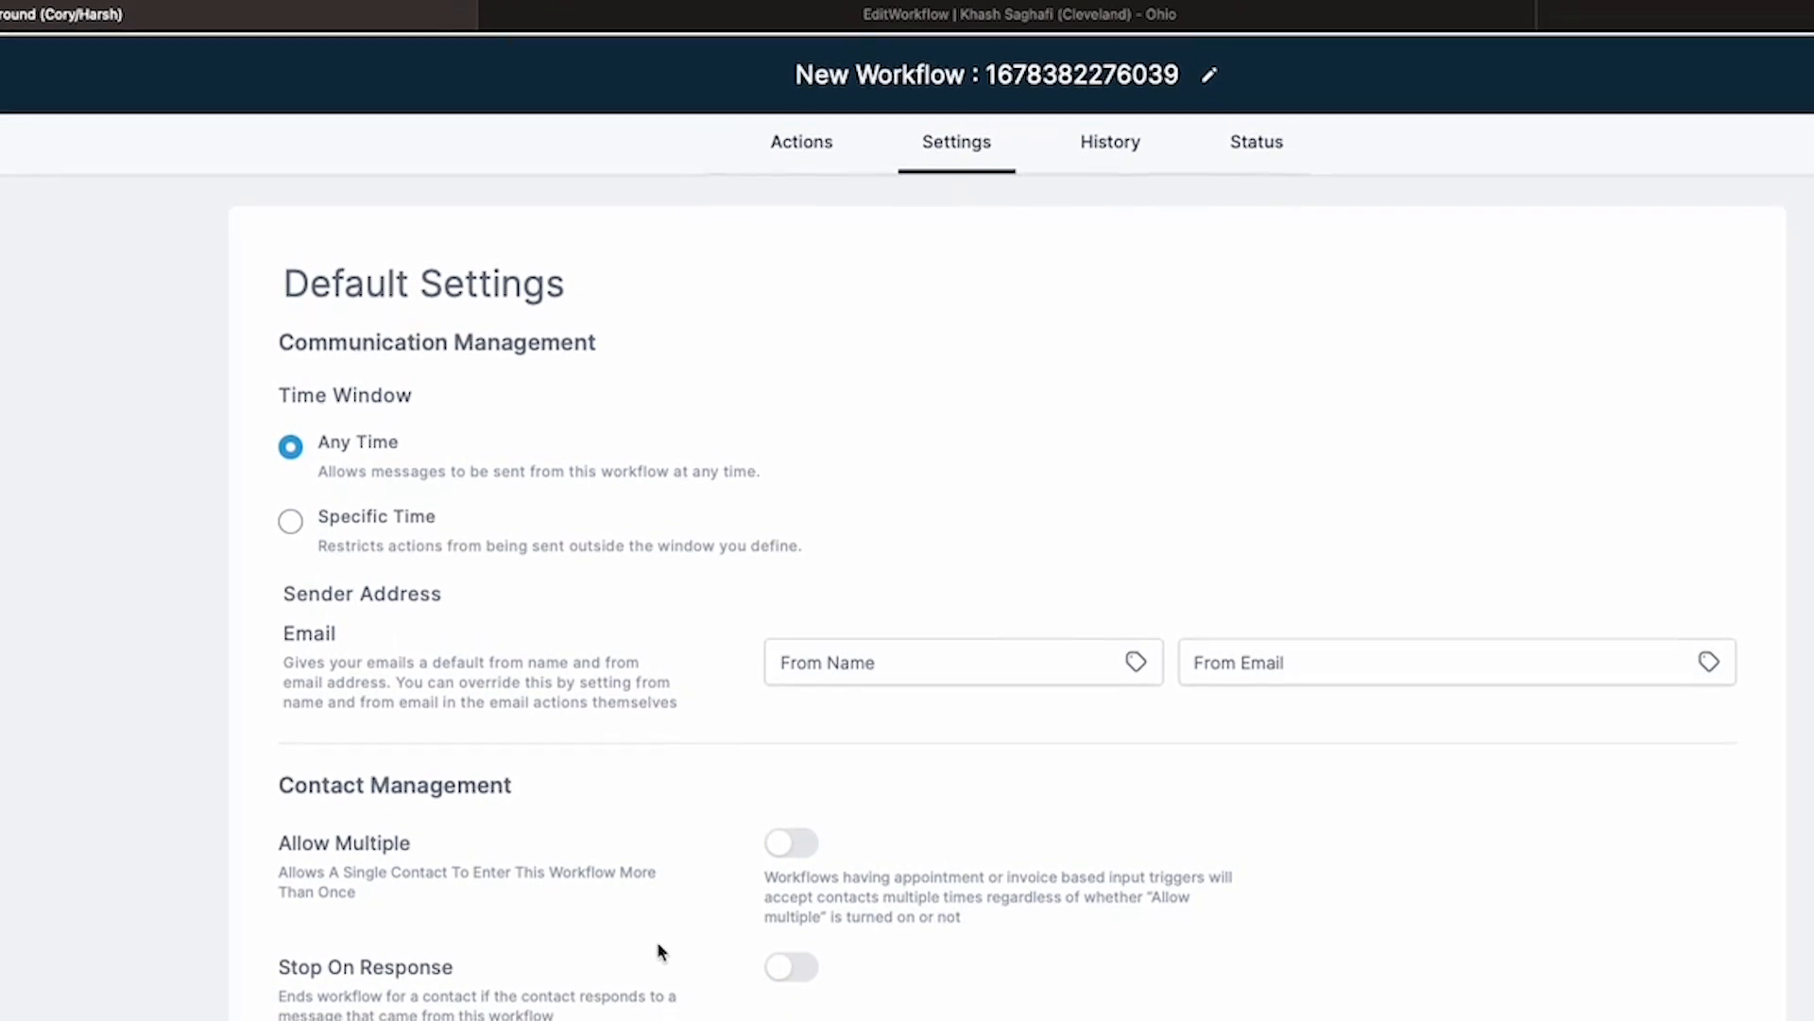
click(290, 520)
click(290, 443)
click(290, 517)
click(290, 443)
click(290, 517)
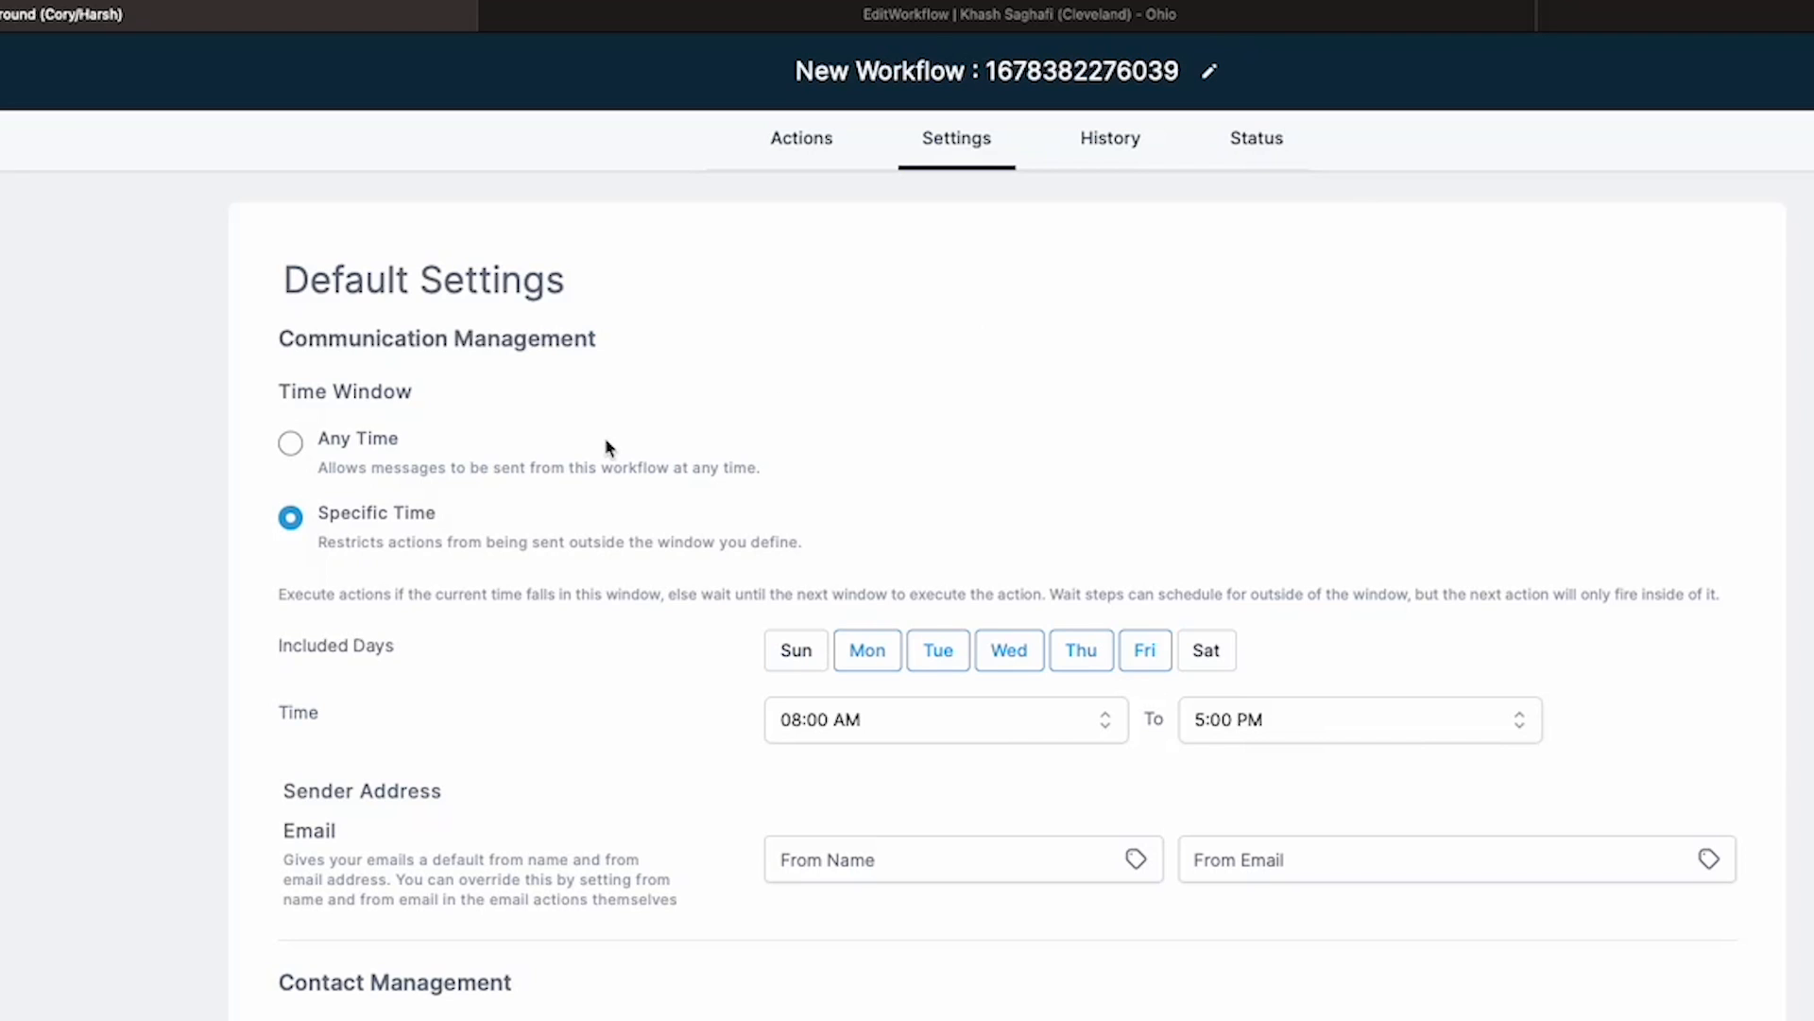
click(785, 139)
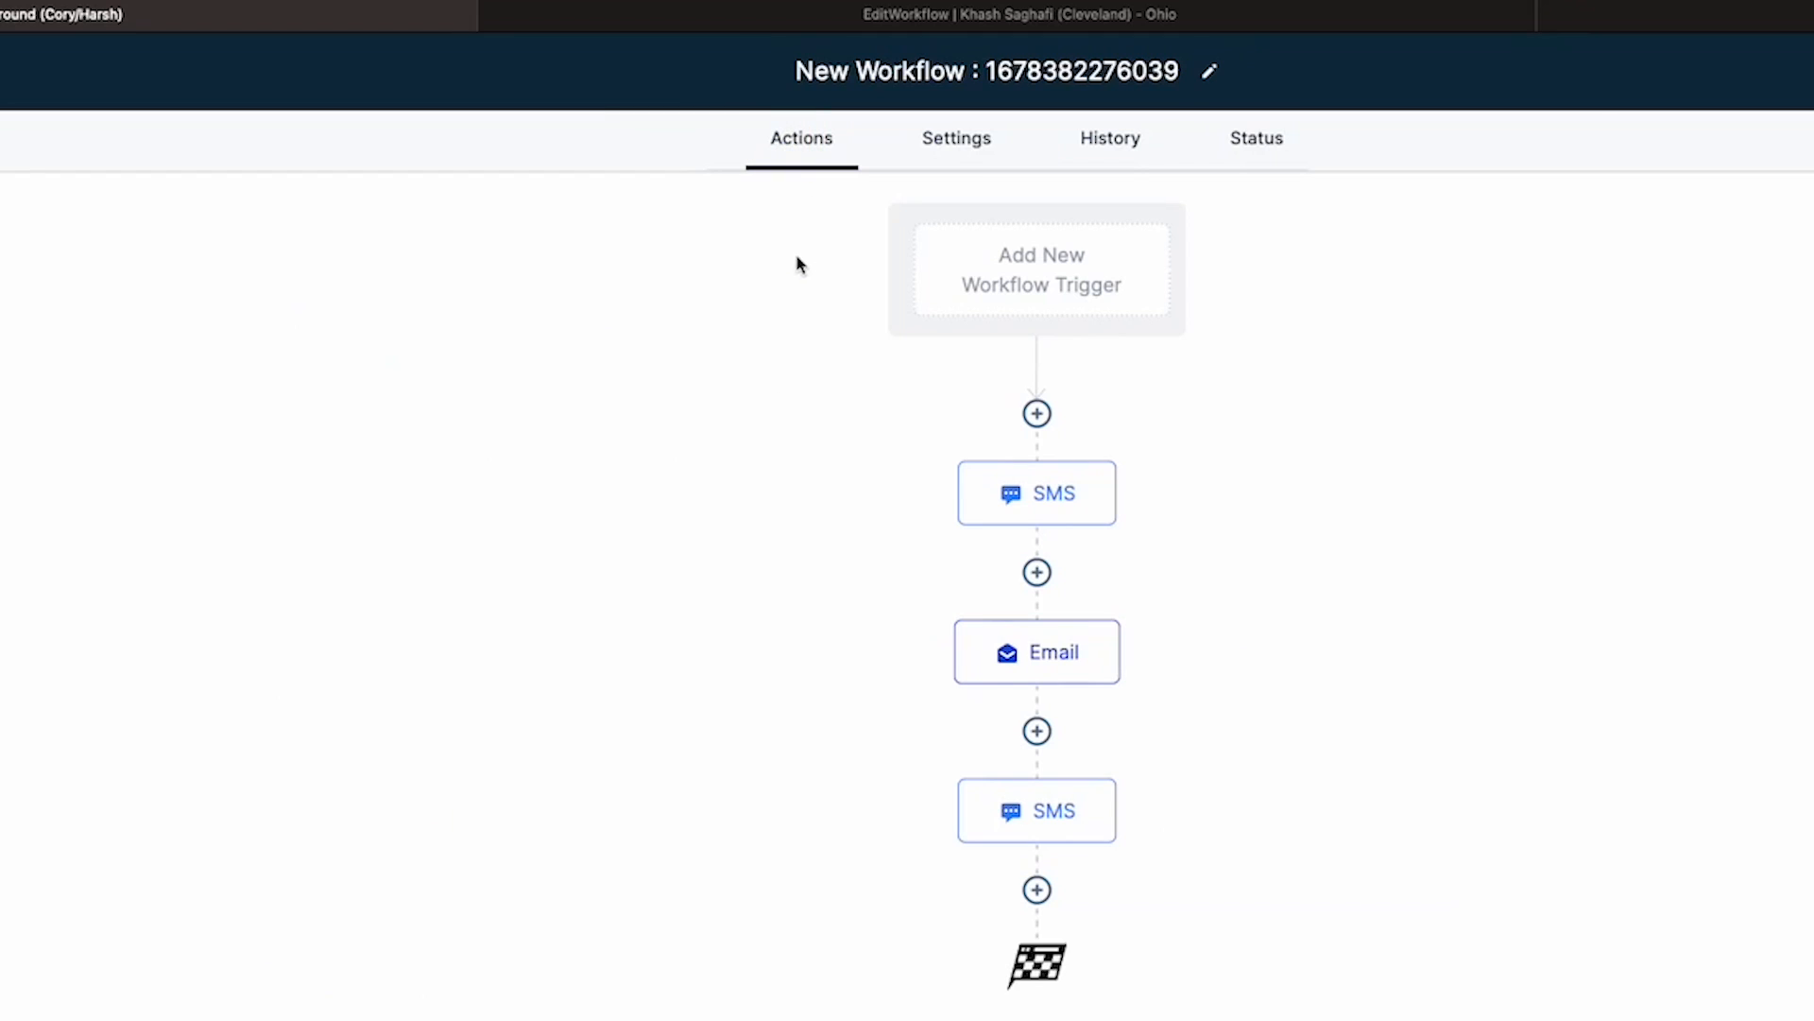